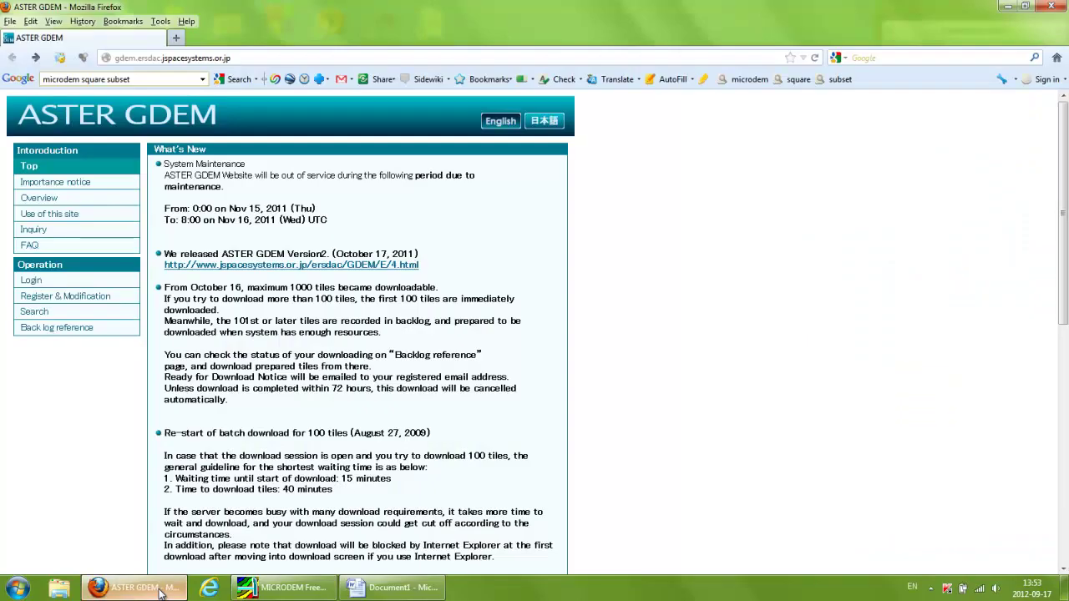
# Check the ASTER GDEM web address in the Word document, and review the required fields of the site's registration form in Firefox.
pyautogui.click(384, 588)
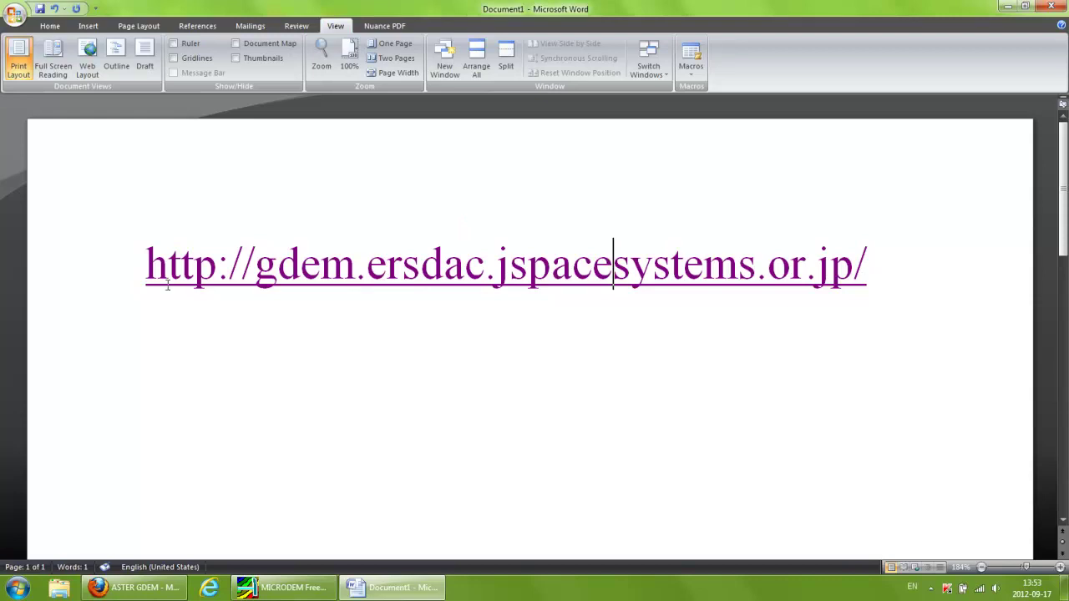
pyautogui.click(159, 590)
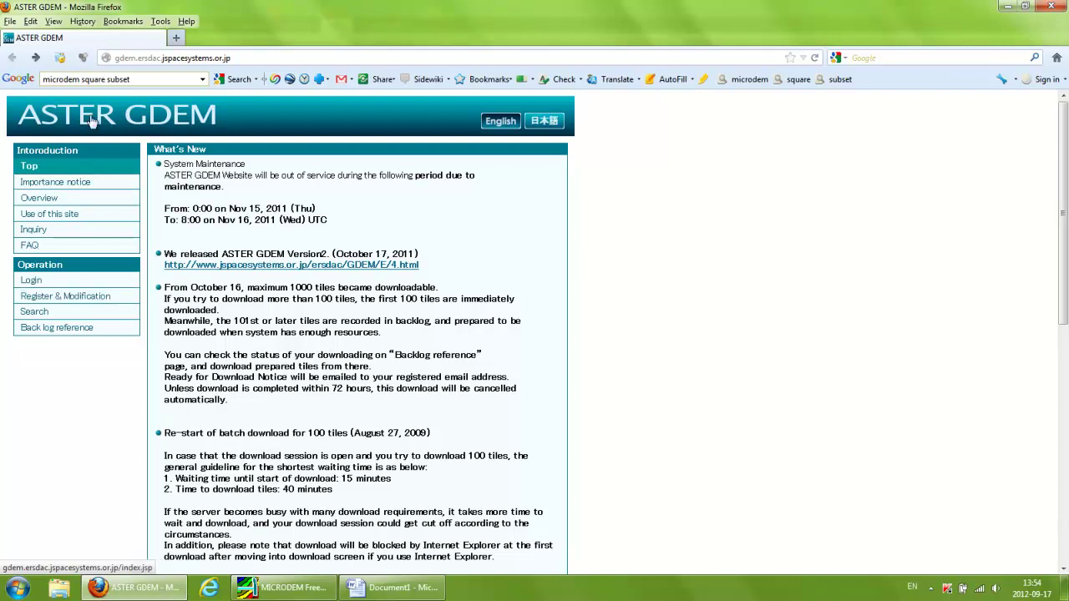
pyautogui.click(90, 304)
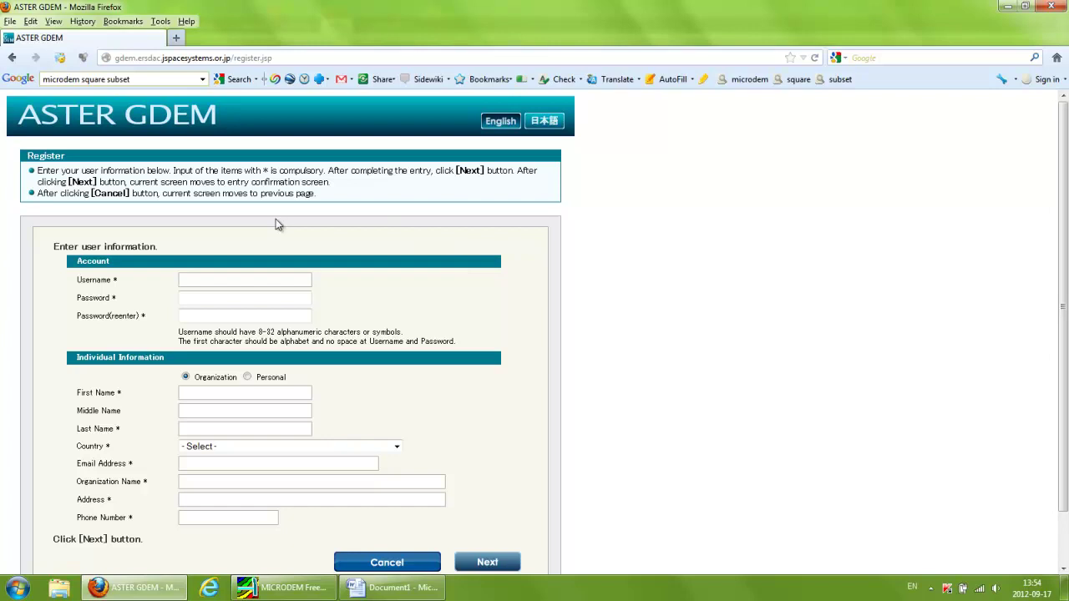
pyautogui.scroll(-2, 539, 284)
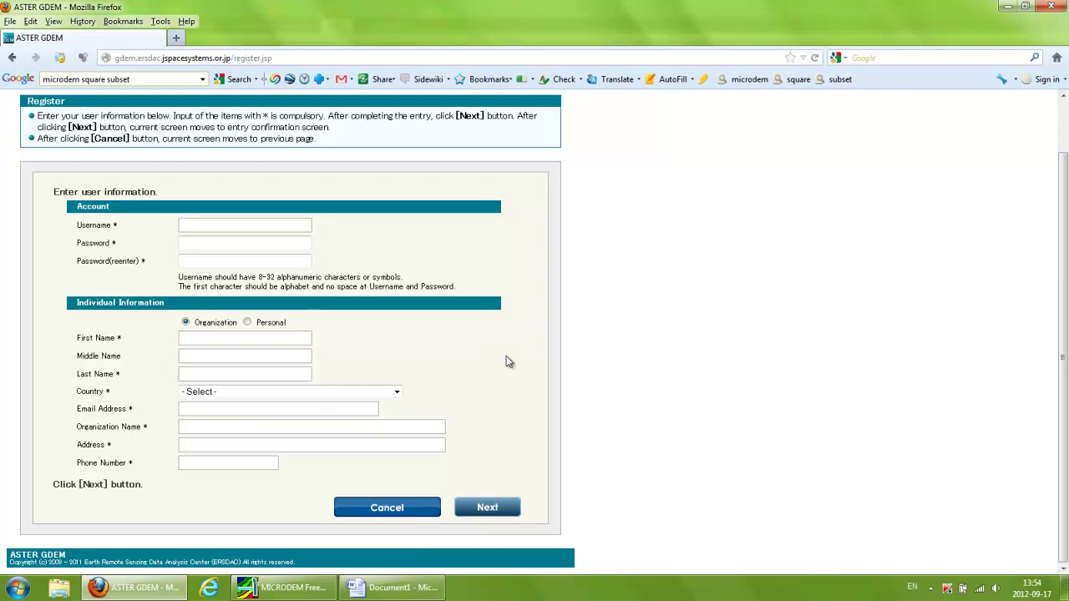
pyautogui.scroll(2, 506, 358)
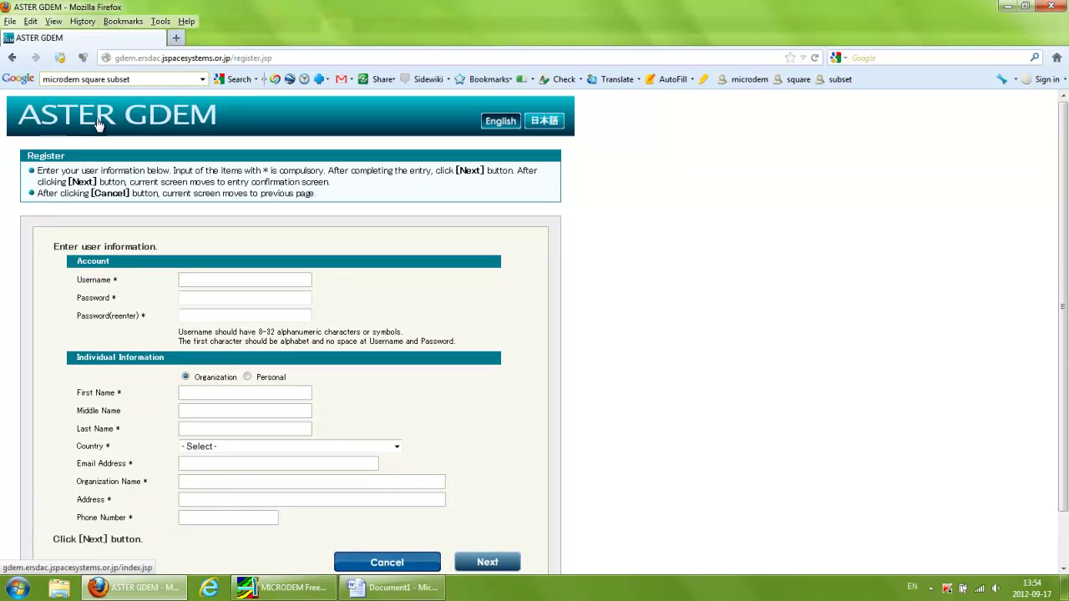
pyautogui.scroll(-2, 477, 446)
pyautogui.scroll(2, 487, 439)
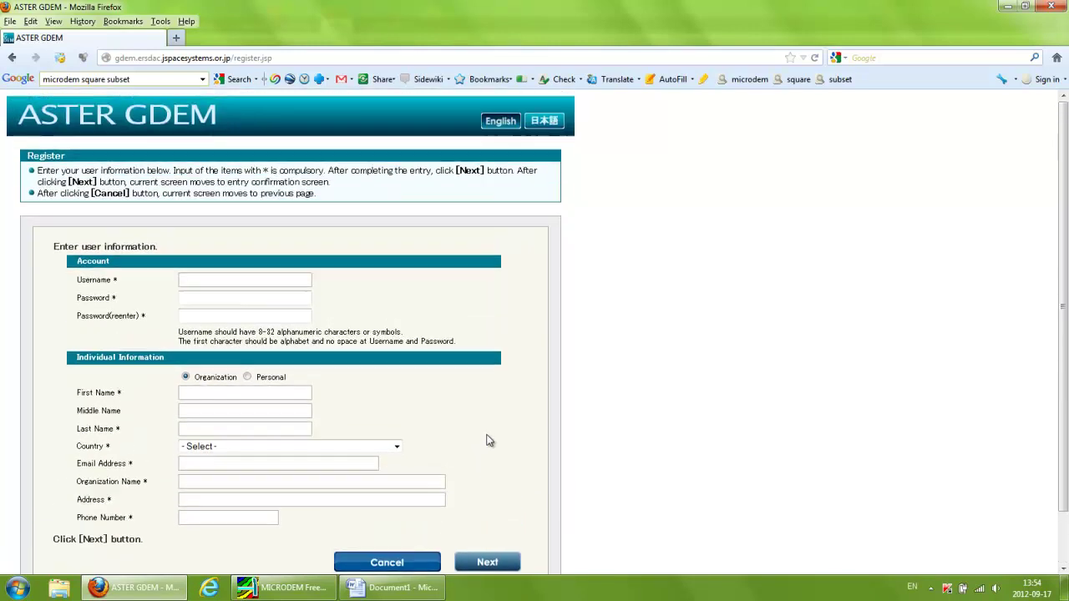
# Log in to the ASTER GDEM site with the account username and password, and dismiss the offer to remember the password.
pyautogui.click(64, 123)
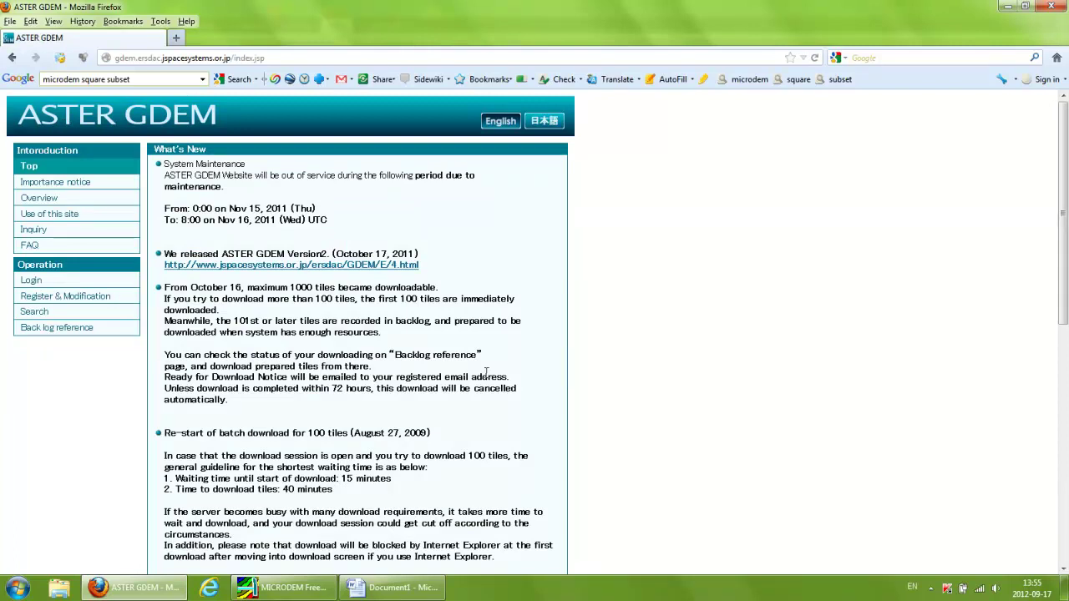
pyautogui.click(38, 282)
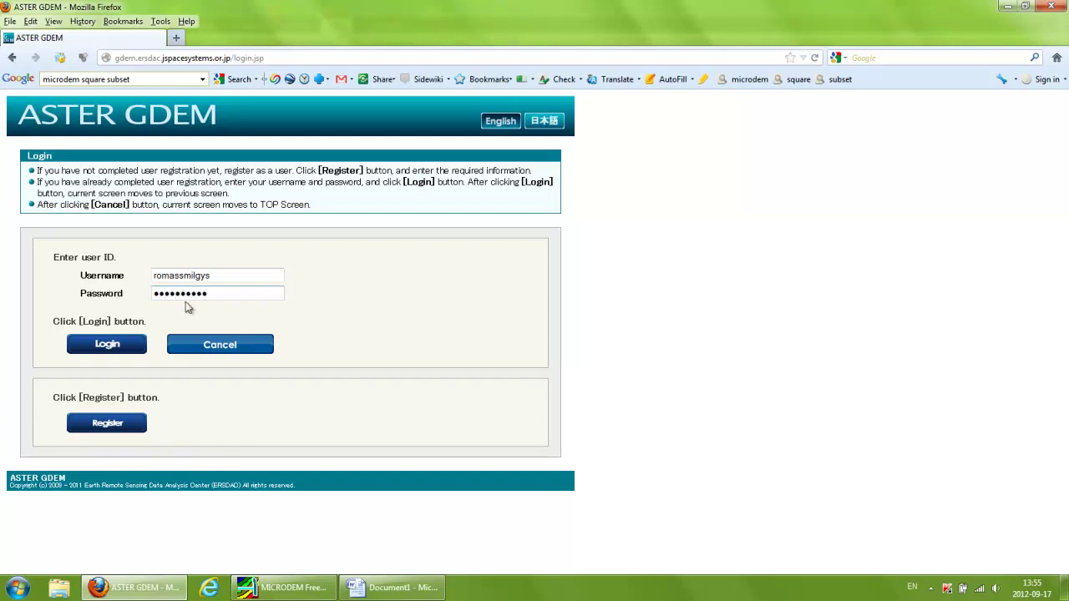
pyautogui.click(107, 345)
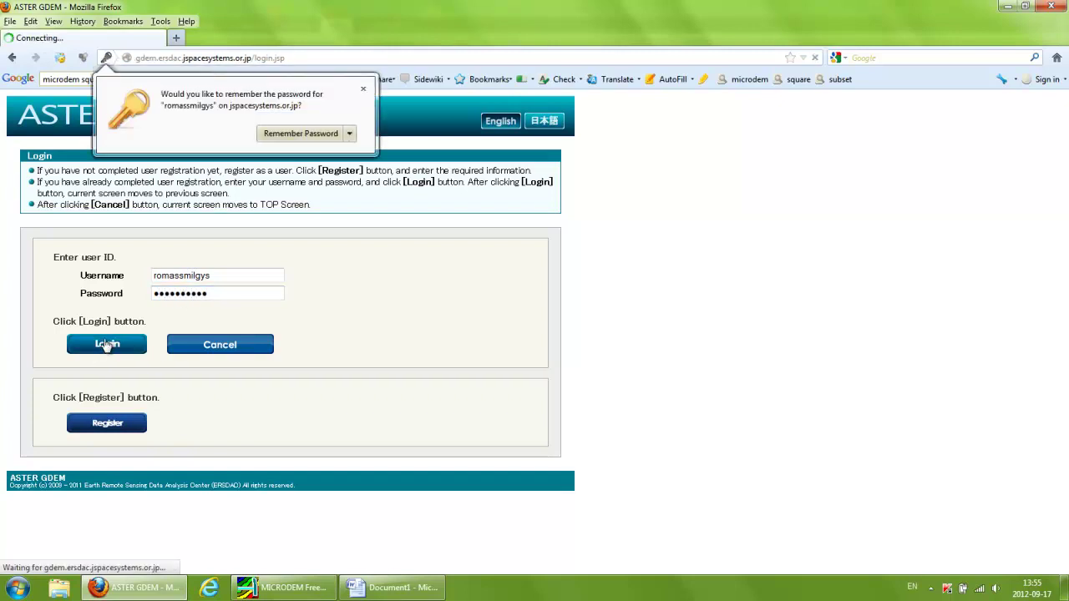
pyautogui.click(363, 89)
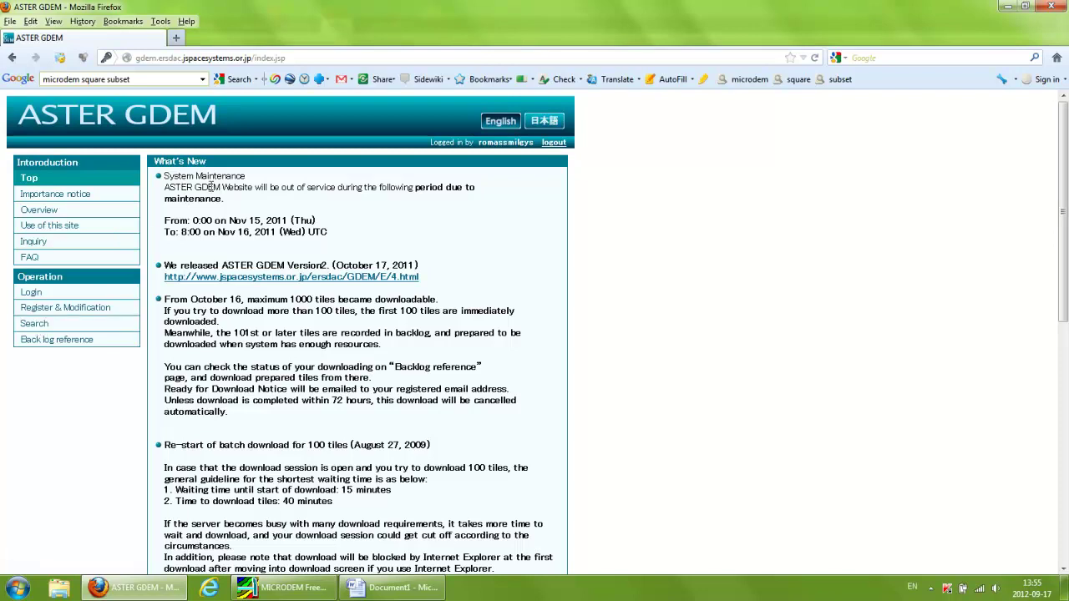
# Open the tile search page and zoom the direct tile selection map out to the whole world at 1x.
pyautogui.click(30, 327)
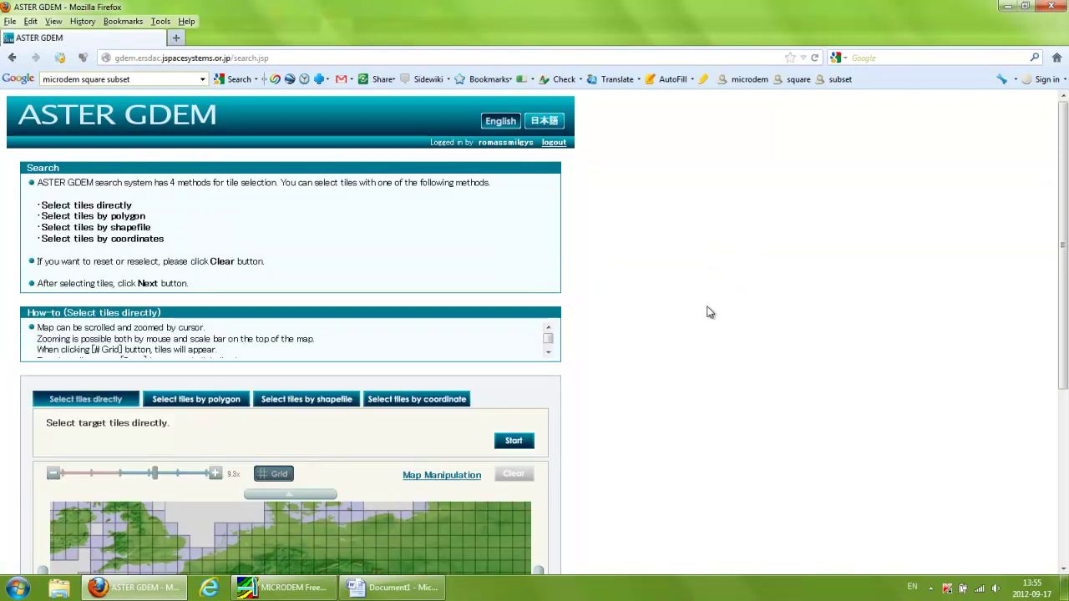
pyautogui.moveTo(1065, 284); pyautogui.dragTo(1066, 441)
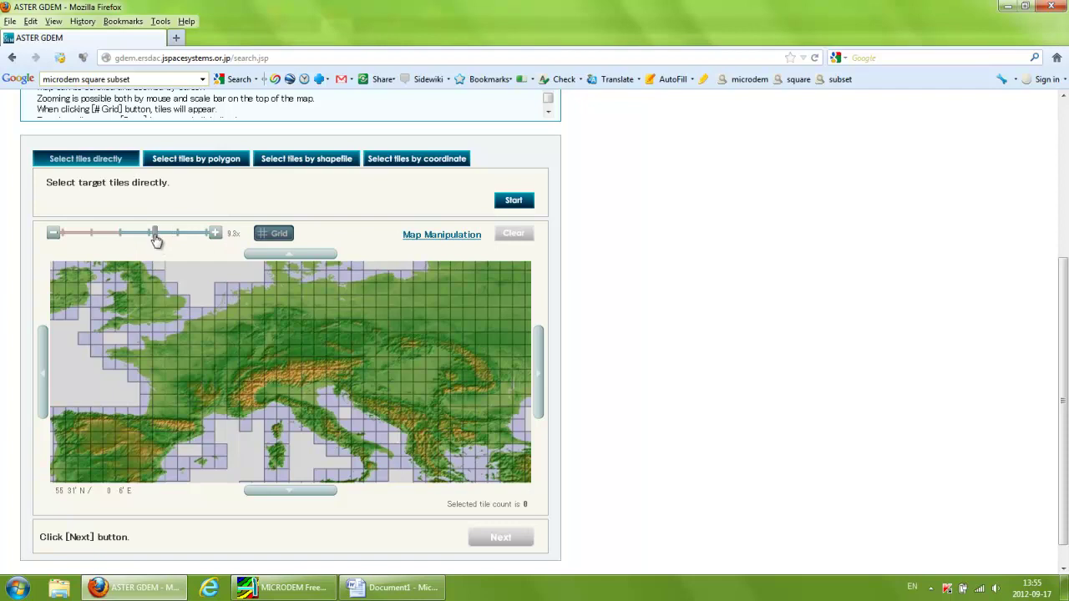
pyautogui.moveTo(156, 240); pyautogui.dragTo(57, 244)
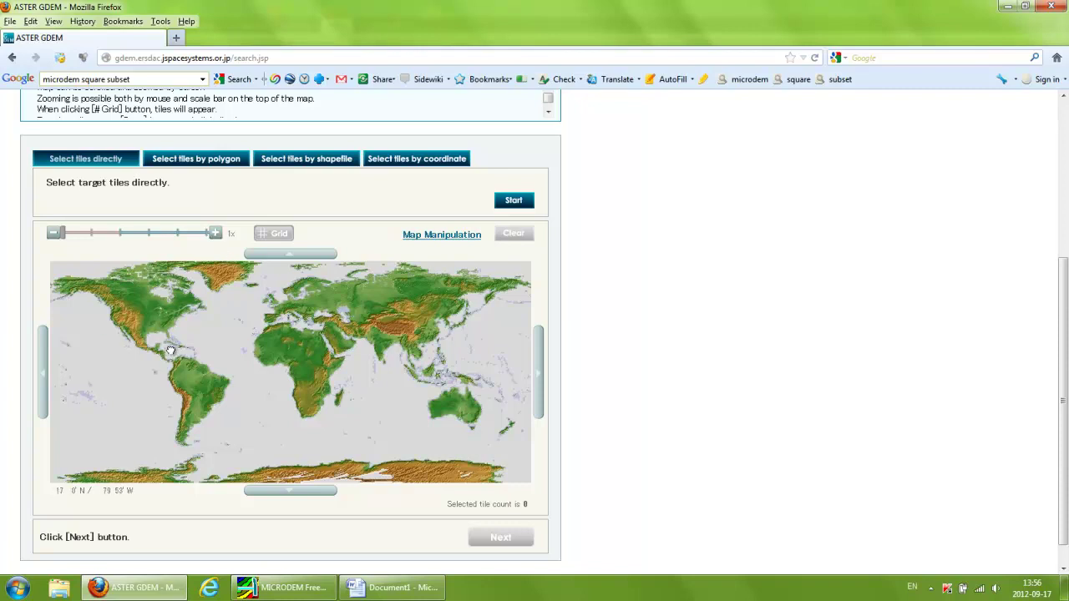
pyautogui.moveTo(170, 351); pyautogui.dragTo(206, 350)
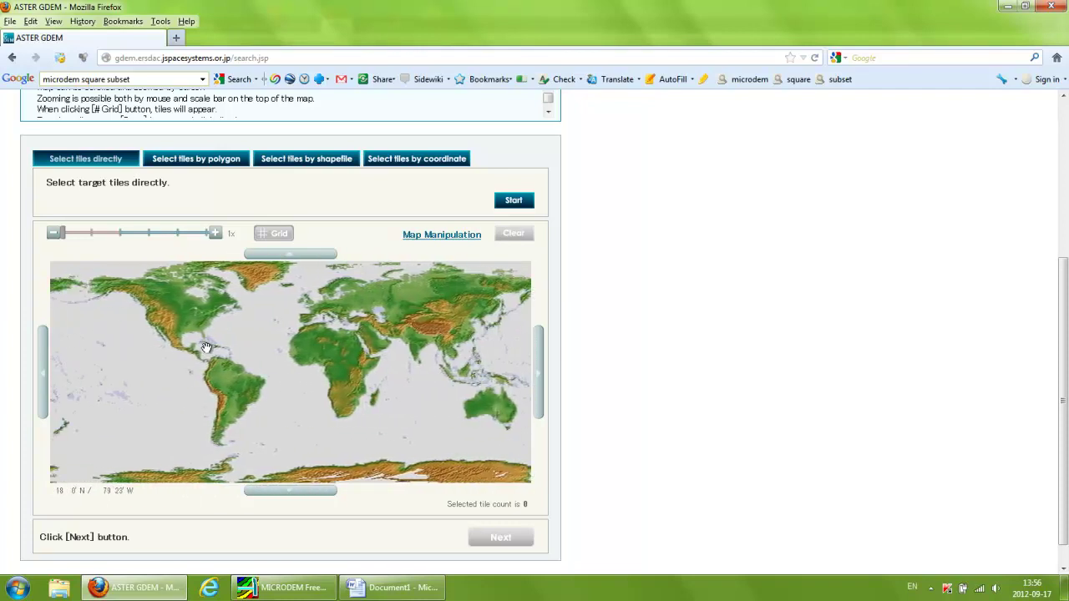
pyautogui.moveTo(325, 348); pyautogui.dragTo(378, 368)
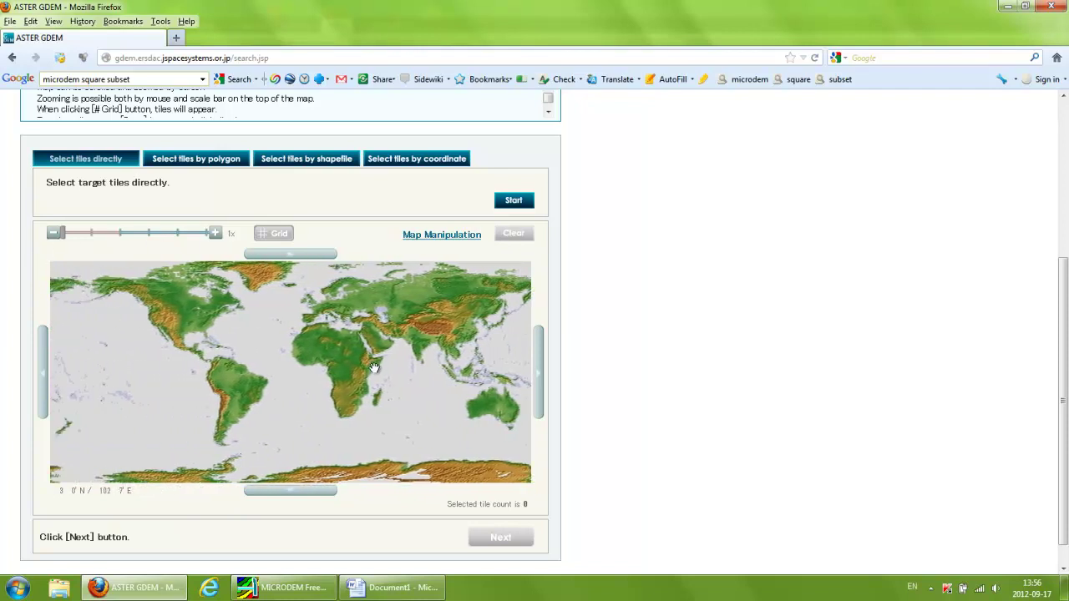
# Zoom the tile selection map in on Europe to 4.2x, a level that displays the tile grid.
pyautogui.click(217, 235)
pyautogui.click(216, 234)
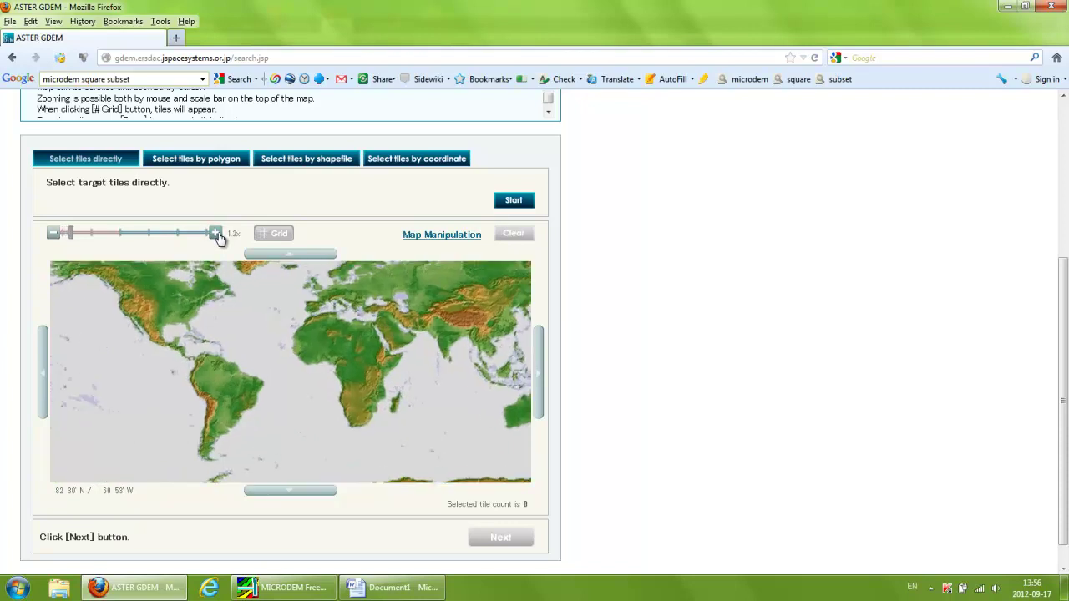
pyautogui.click(217, 235)
pyautogui.moveTo(353, 321); pyautogui.dragTo(294, 388)
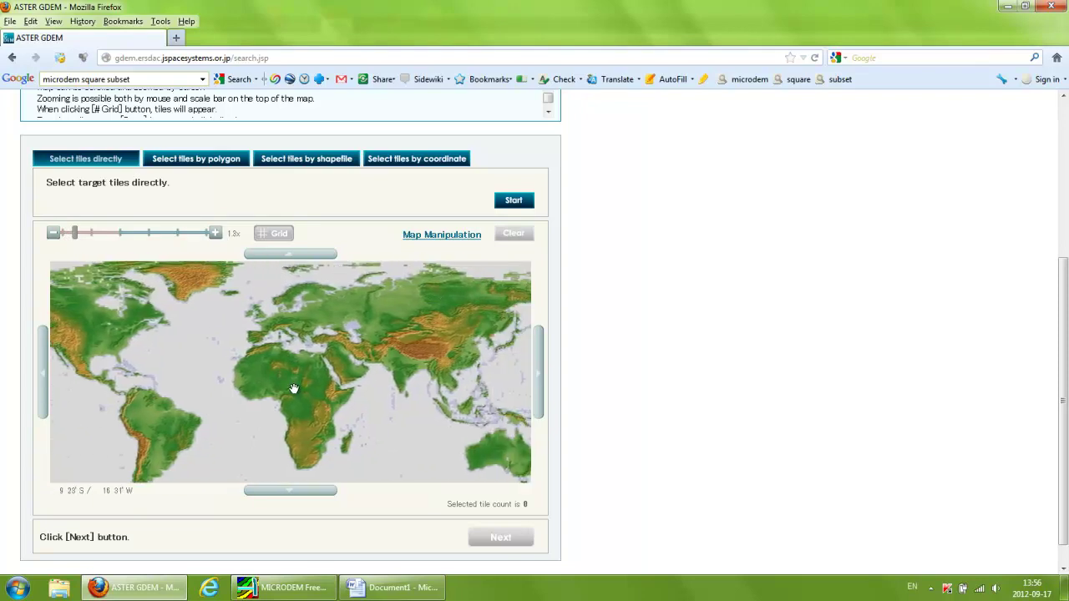
pyautogui.click(216, 234)
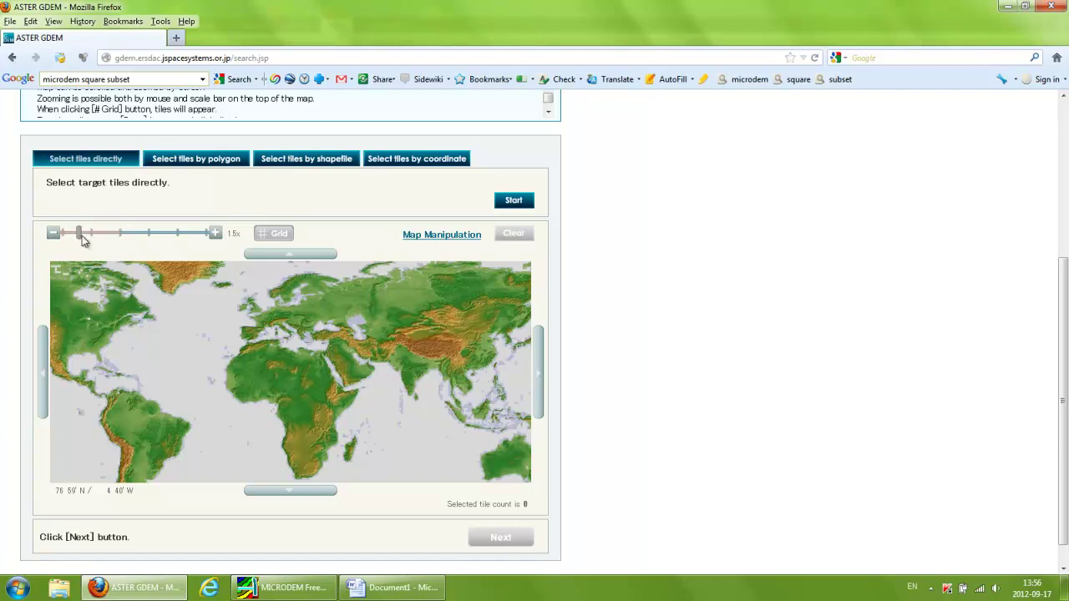
pyautogui.click(216, 235)
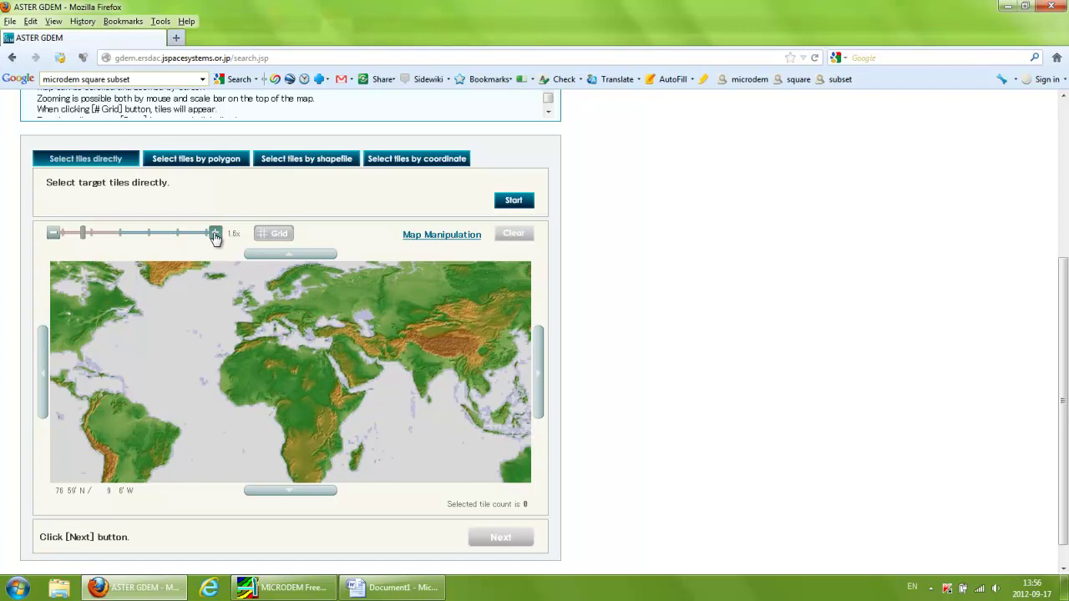
pyautogui.click(216, 235)
pyautogui.click(215, 235)
pyautogui.moveTo(216, 279); pyautogui.dragTo(272, 373)
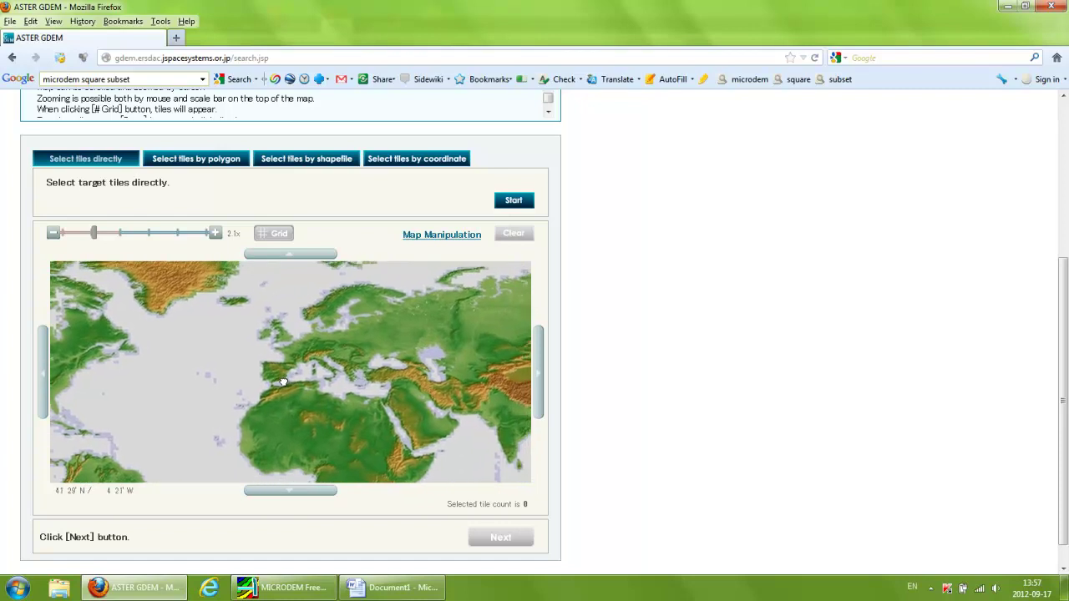
pyautogui.click(215, 233)
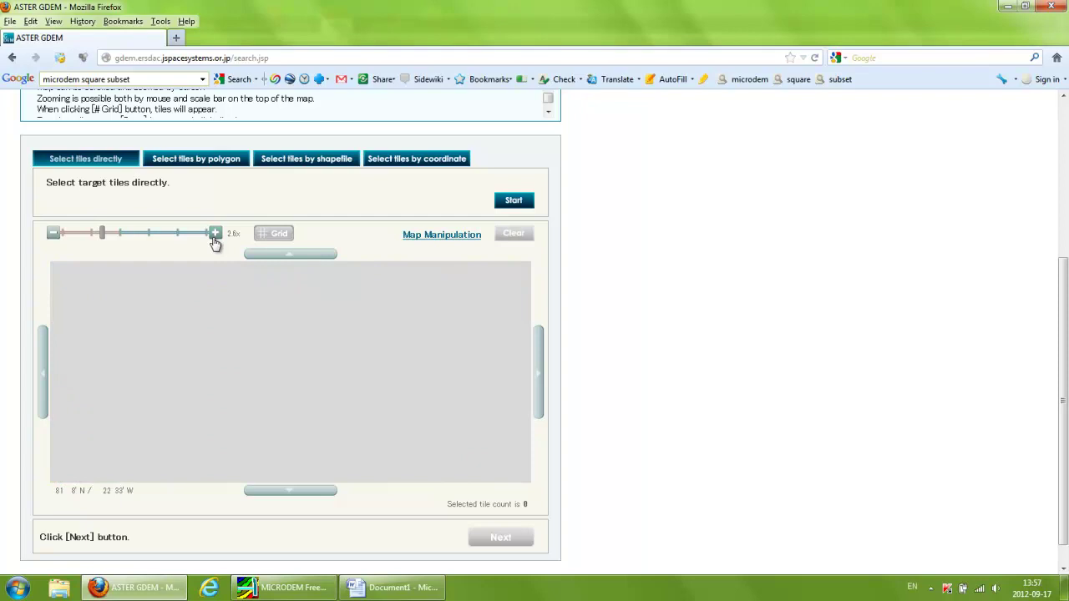
pyautogui.click(214, 234)
pyautogui.click(214, 234)
pyautogui.click(214, 234)
pyautogui.click(215, 234)
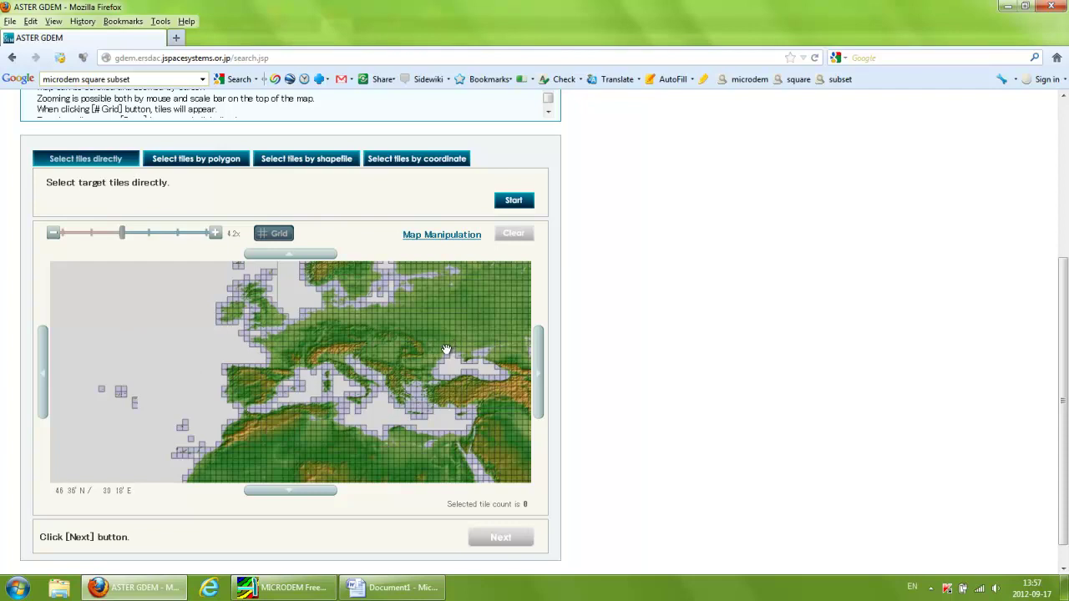
# Examine the gridded tile coverage across Europe, the Atlantic coast and northern Africa, ending with the map over Europe.
pyautogui.moveTo(436, 341); pyautogui.dragTo(326, 411)
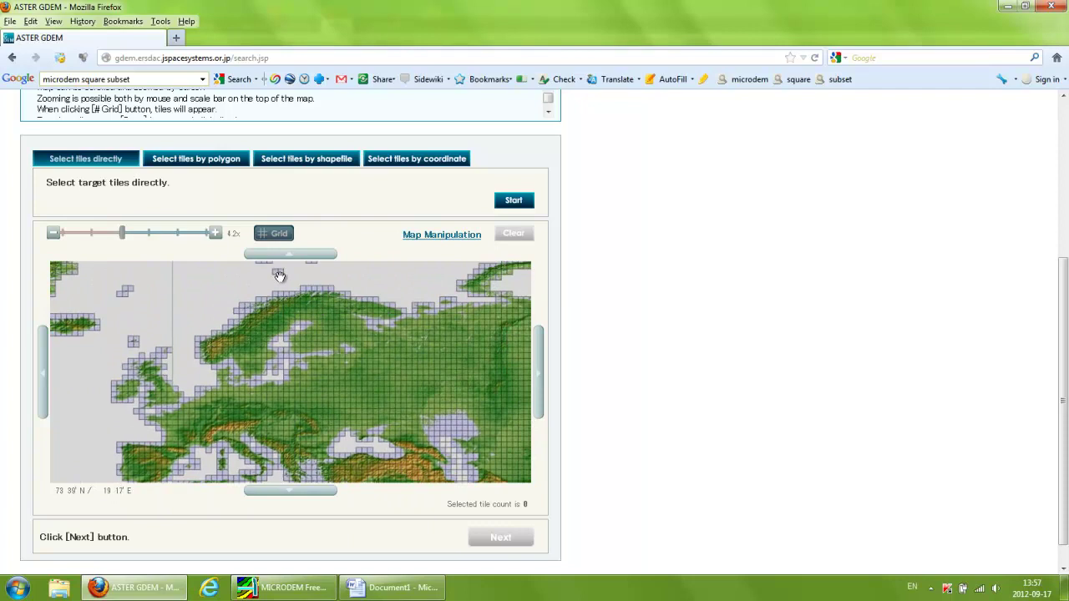
pyautogui.moveTo(294, 373); pyautogui.dragTo(305, 343)
pyautogui.moveTo(291, 396); pyautogui.dragTo(326, 341)
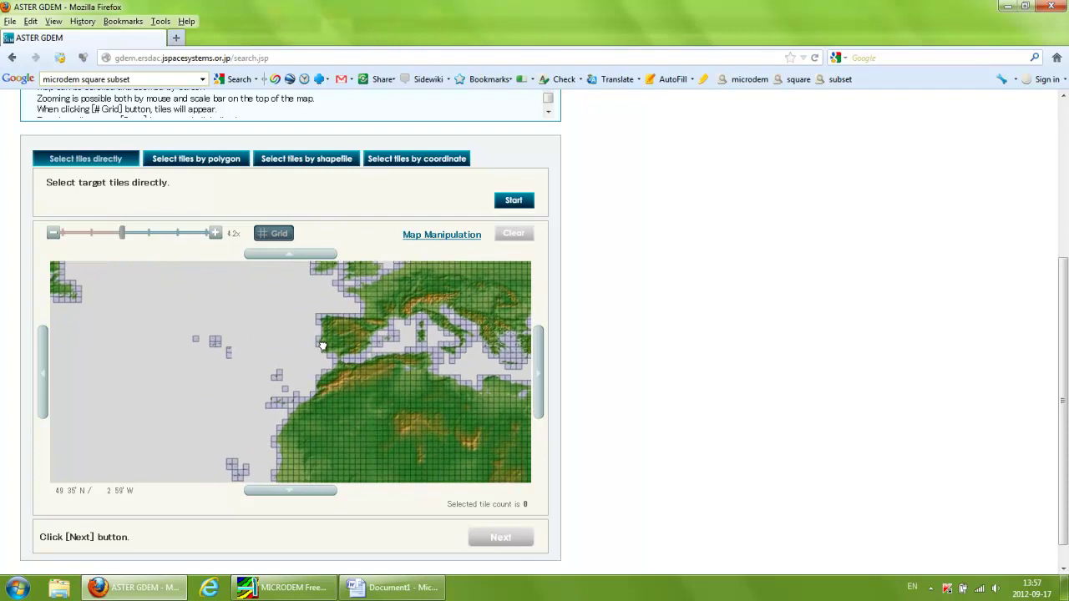
pyautogui.moveTo(303, 444); pyautogui.dragTo(301, 365)
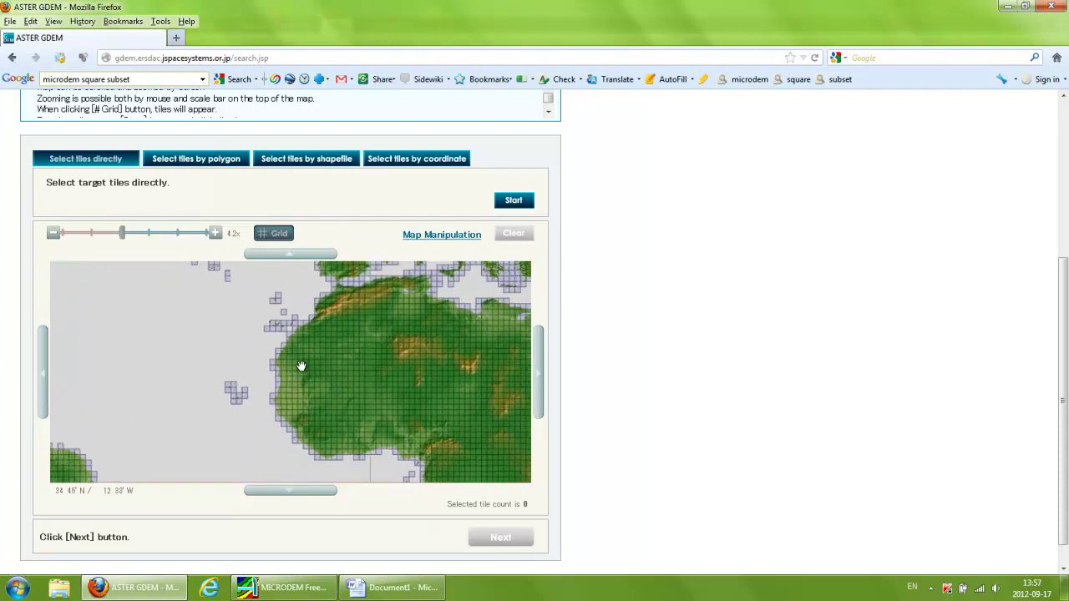
pyautogui.moveTo(377, 439); pyautogui.dragTo(320, 405)
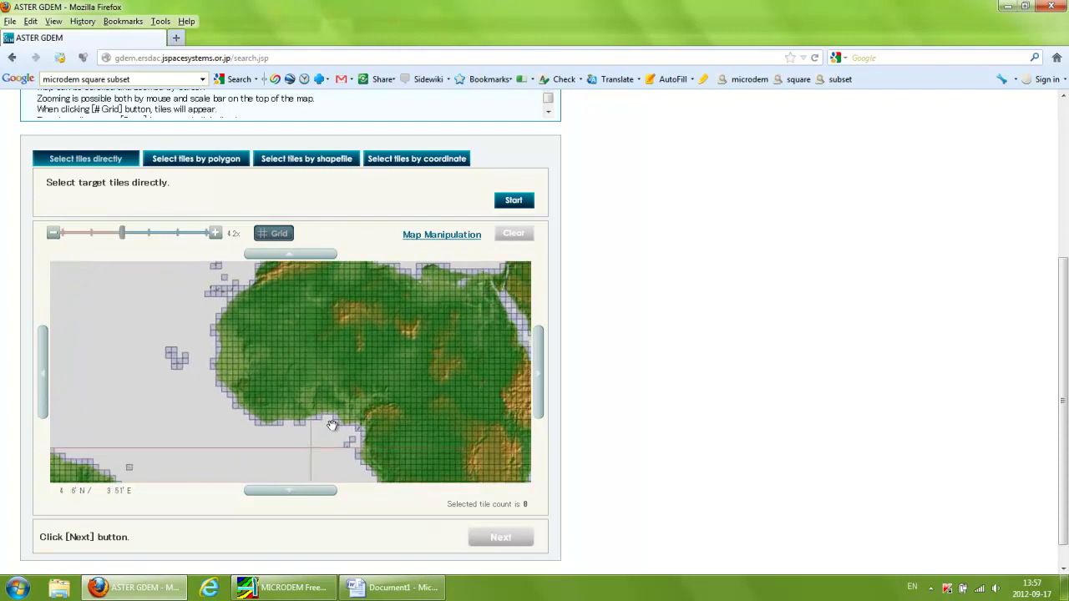
pyautogui.moveTo(397, 426); pyautogui.dragTo(332, 433)
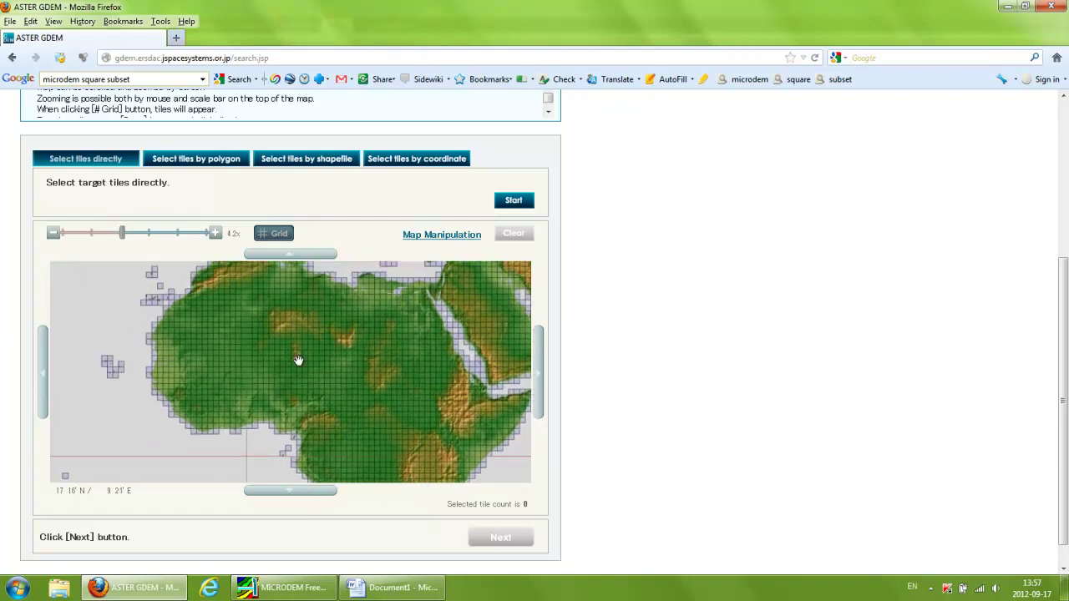
pyautogui.moveTo(298, 358); pyautogui.dragTo(331, 431)
pyautogui.moveTo(287, 336); pyautogui.dragTo(296, 392)
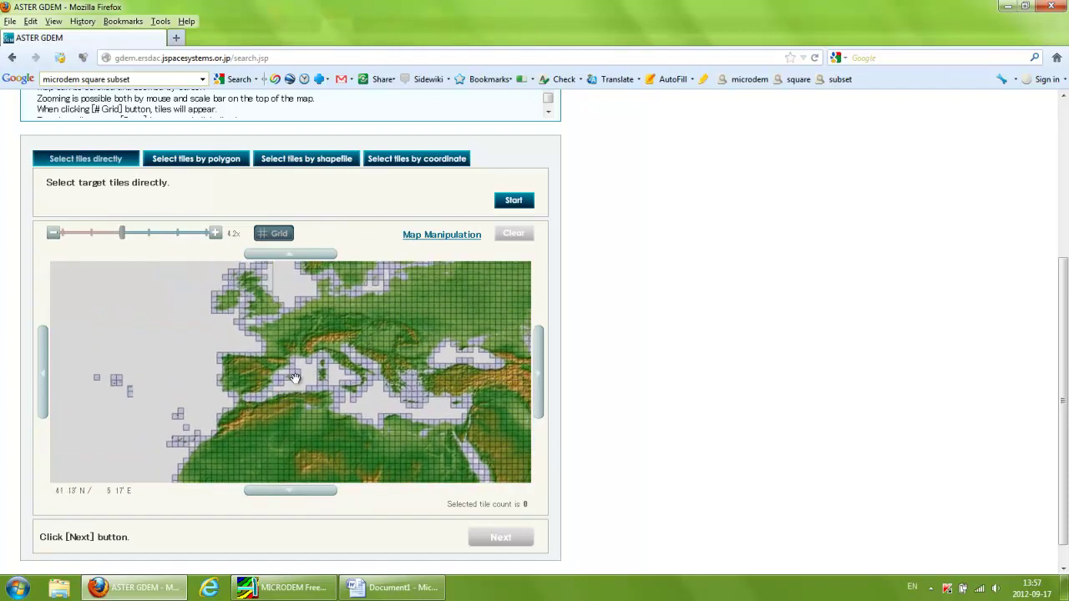
pyautogui.moveTo(332, 344); pyautogui.dragTo(325, 375)
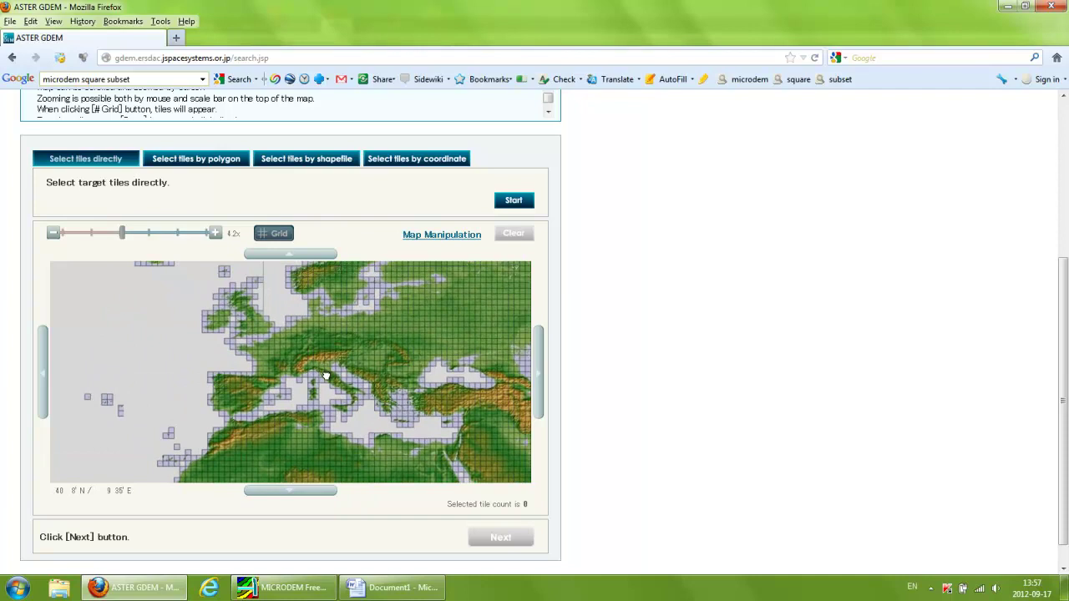
# Zoom the tile selection map in on Europe to 7.4x, keeping the Alps near the map centre.
pyautogui.click(217, 234)
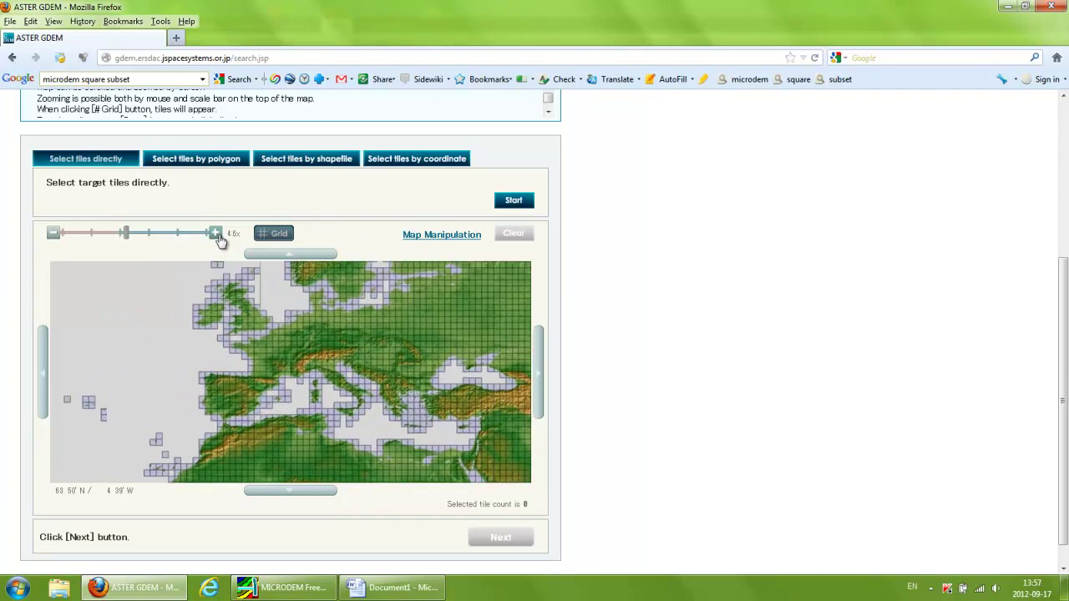
pyautogui.click(216, 235)
pyautogui.moveTo(390, 387); pyautogui.dragTo(357, 411)
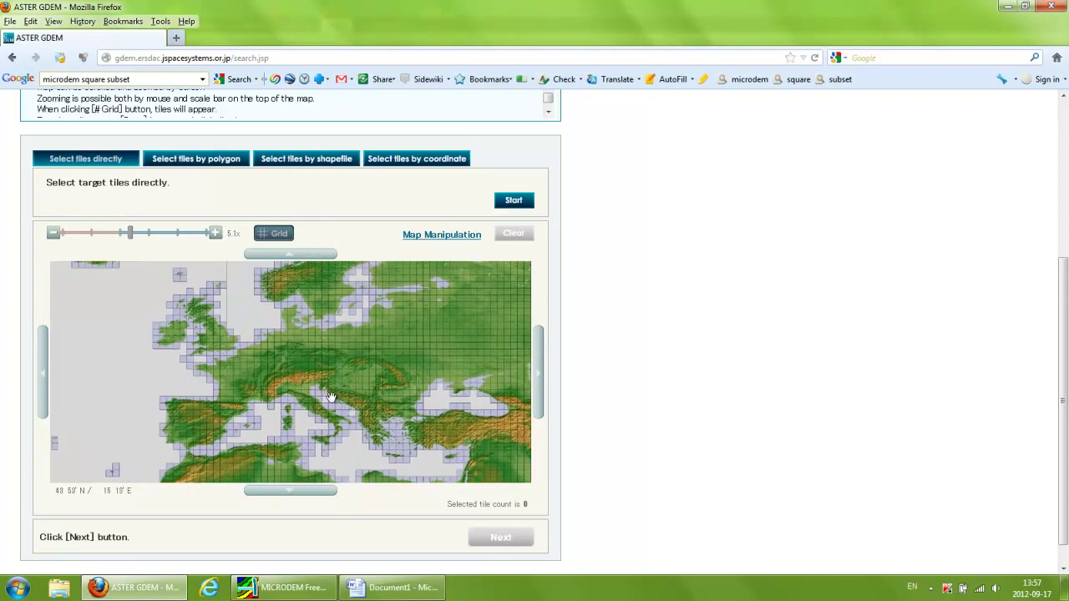
pyautogui.click(217, 237)
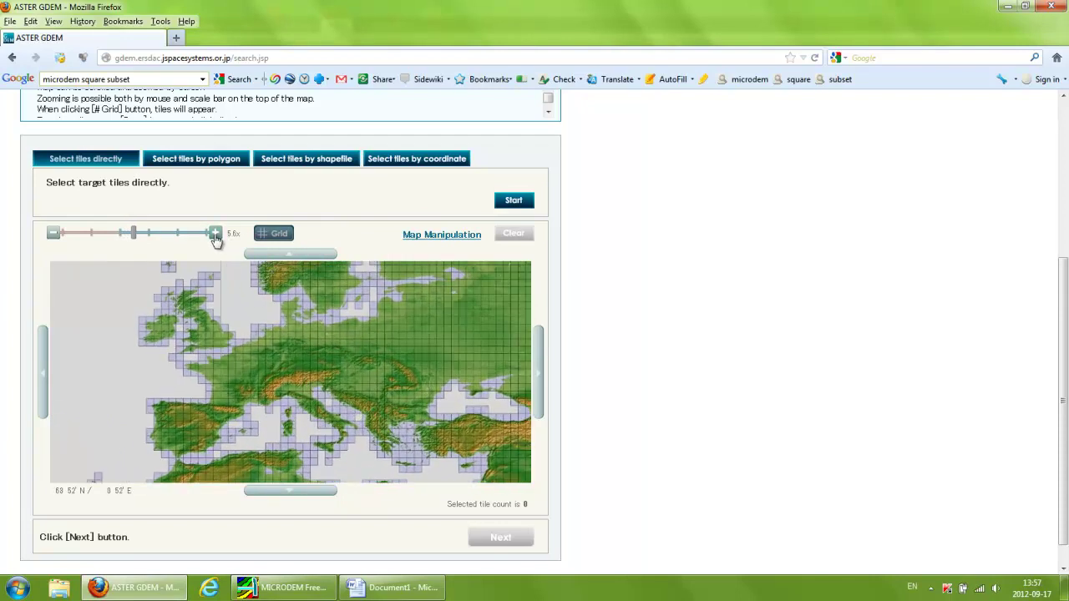
pyautogui.click(216, 237)
pyautogui.moveTo(289, 377); pyautogui.dragTo(304, 358)
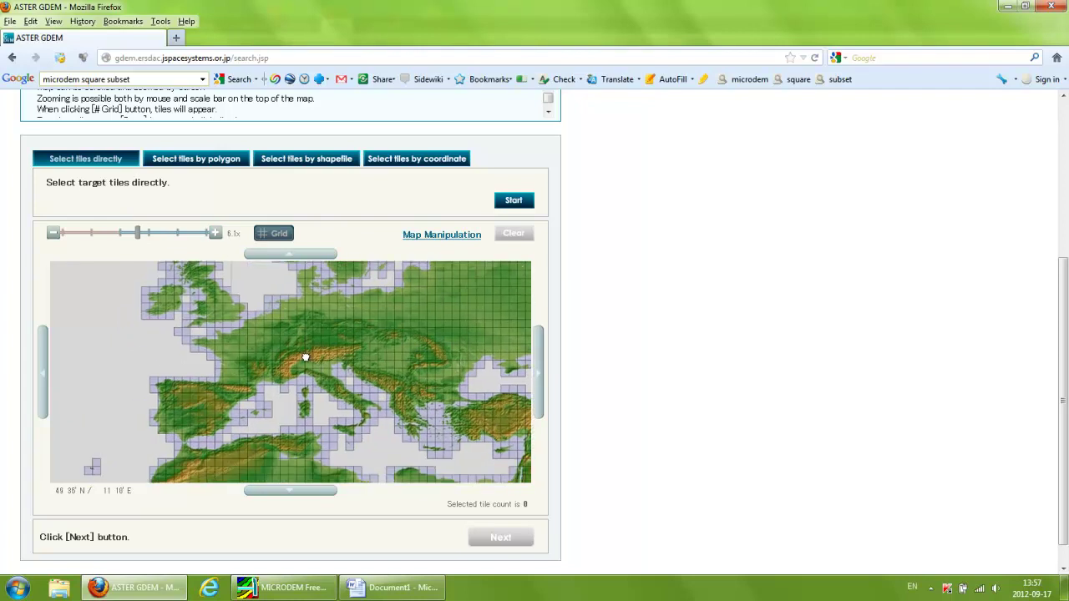
pyautogui.click(216, 234)
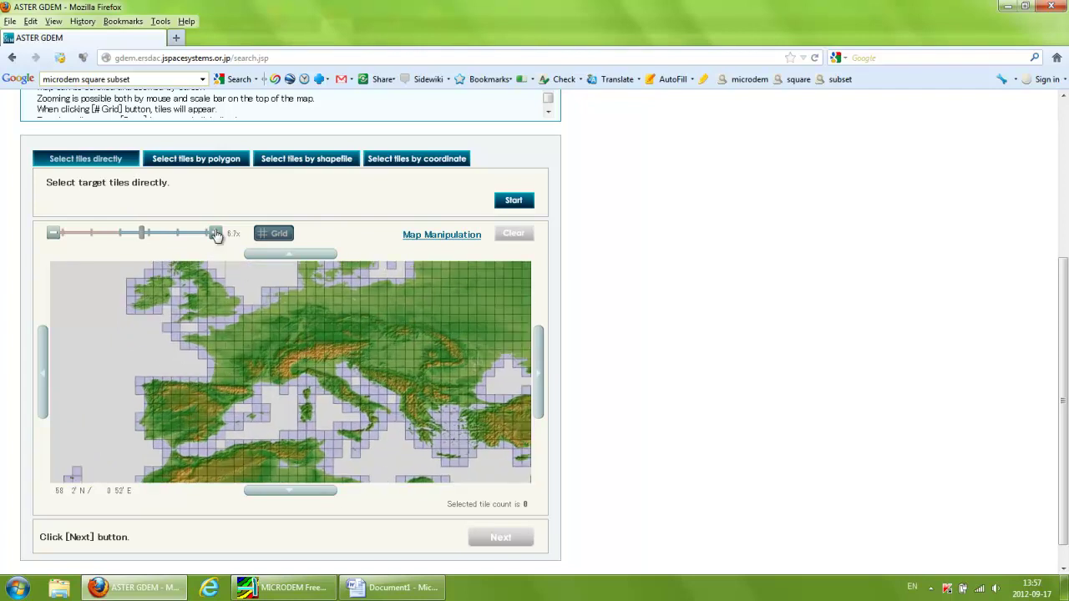
pyautogui.click(216, 234)
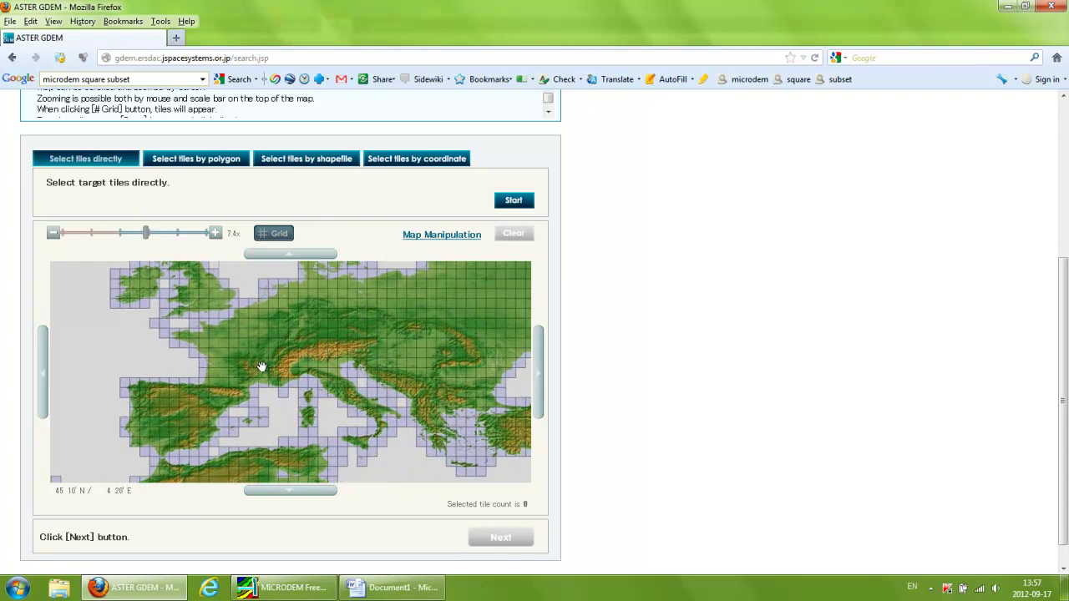
# Examine the tile grid coverage from the British Isles across Greenland to eastern Canada, ending back over western Europe.
pyautogui.moveTo(197, 329); pyautogui.dragTo(234, 404)
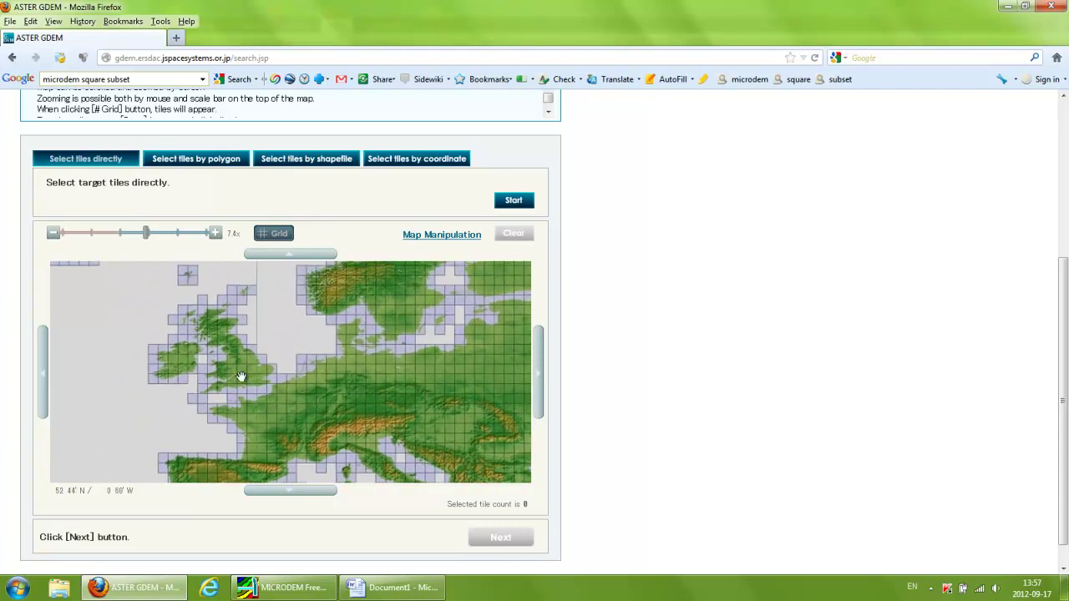
pyautogui.moveTo(292, 327); pyautogui.dragTo(308, 350)
pyautogui.moveTo(211, 360); pyautogui.dragTo(376, 388)
pyautogui.moveTo(165, 354); pyautogui.dragTo(349, 428)
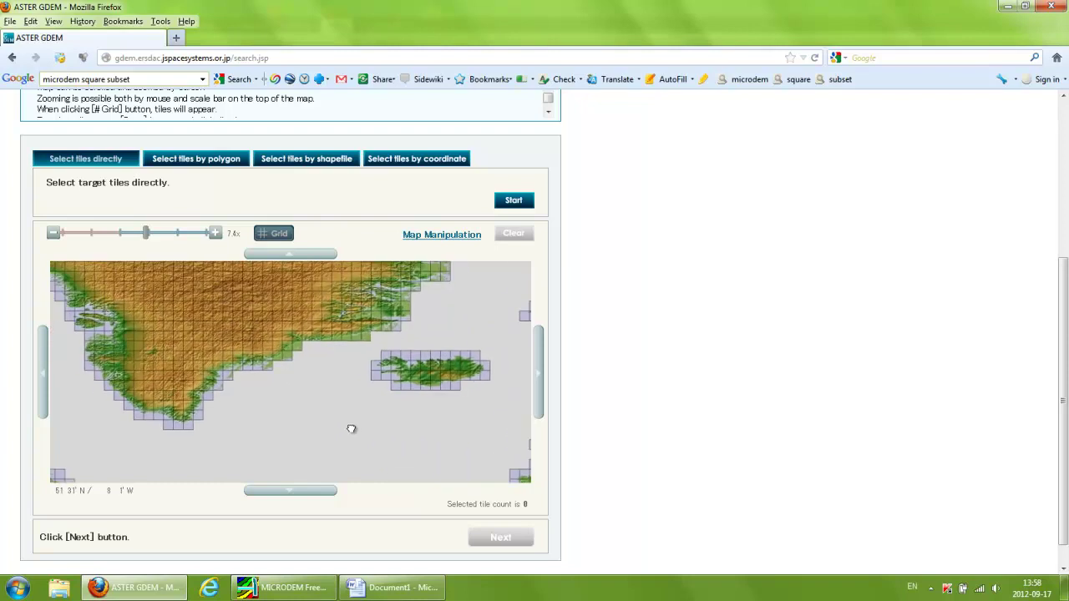
pyautogui.moveTo(253, 349); pyautogui.dragTo(433, 424)
pyautogui.moveTo(119, 427); pyautogui.dragTo(217, 324)
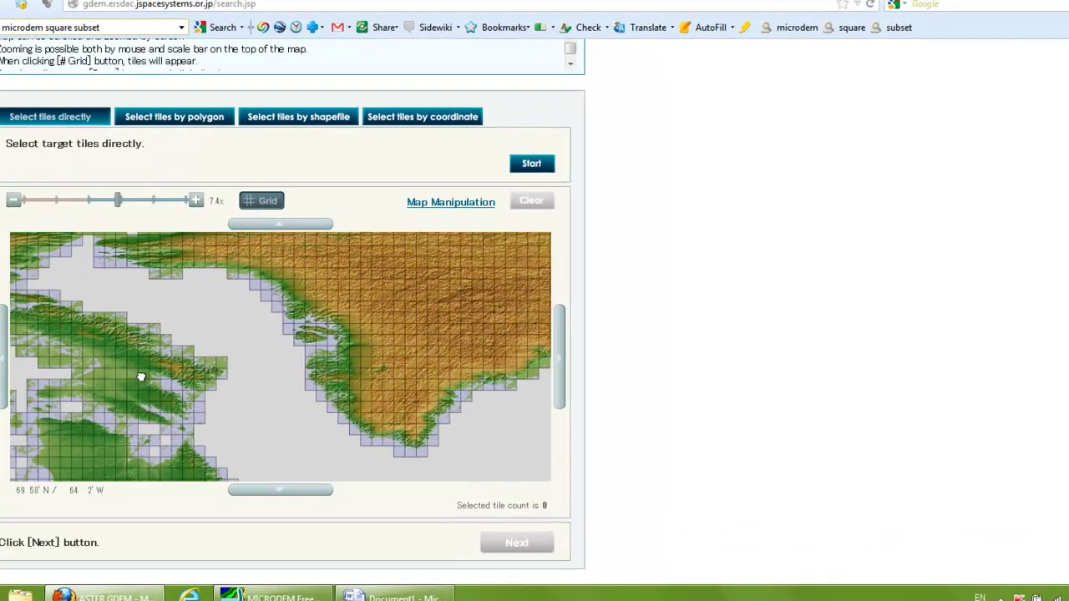
pyautogui.moveTo(163, 414); pyautogui.dragTo(209, 335)
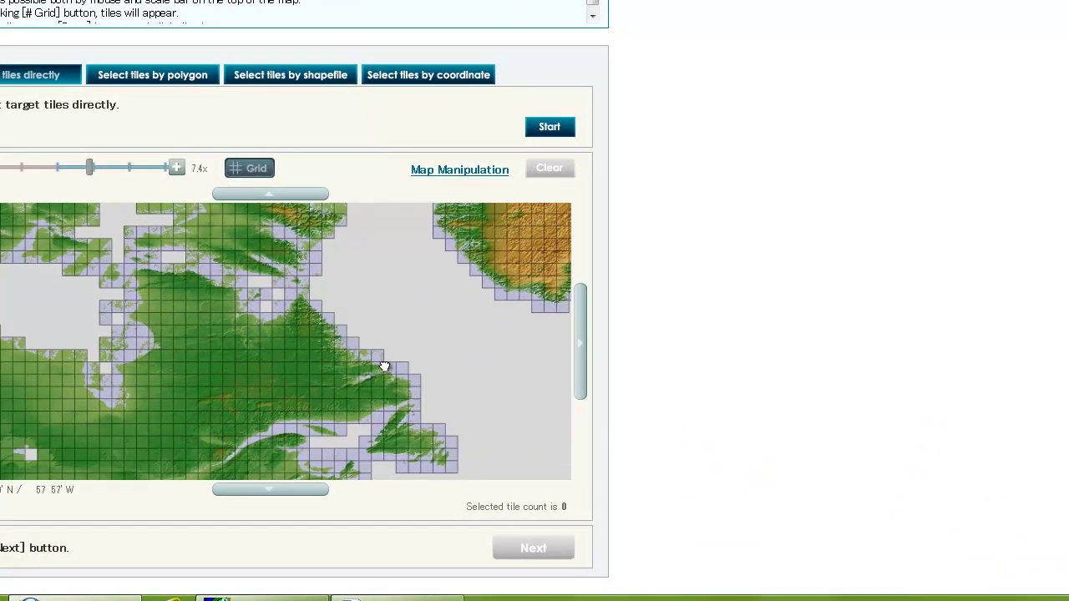
pyautogui.moveTo(384, 367); pyautogui.dragTo(195, 334)
pyautogui.moveTo(365, 432); pyautogui.dragTo(127, 412)
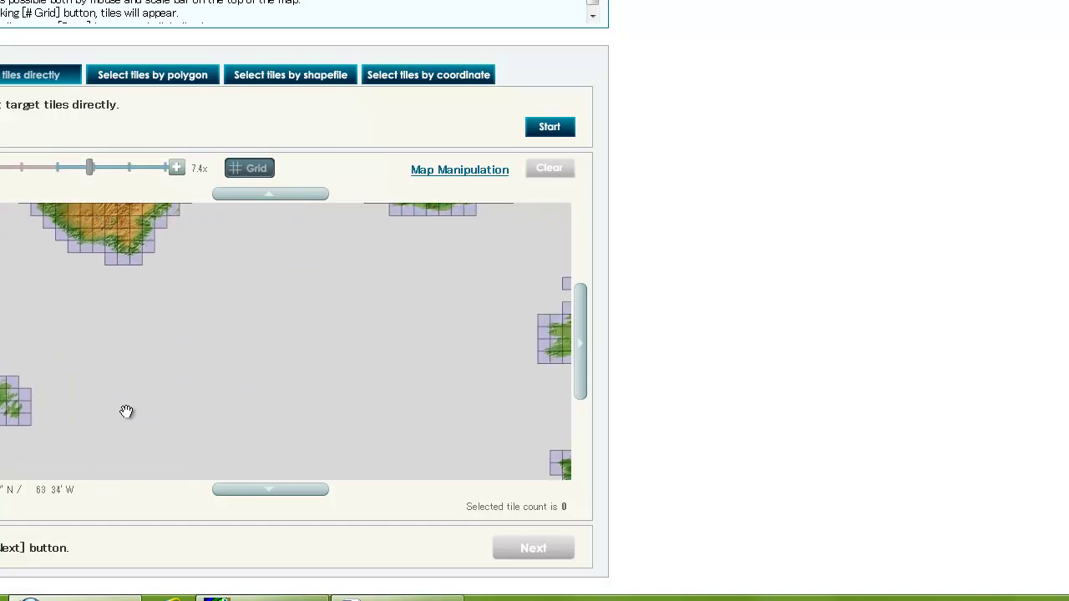
pyautogui.moveTo(403, 377); pyautogui.dragTo(153, 370)
pyautogui.moveTo(380, 380); pyautogui.dragTo(245, 366)
pyautogui.moveTo(269, 412); pyautogui.dragTo(260, 328)
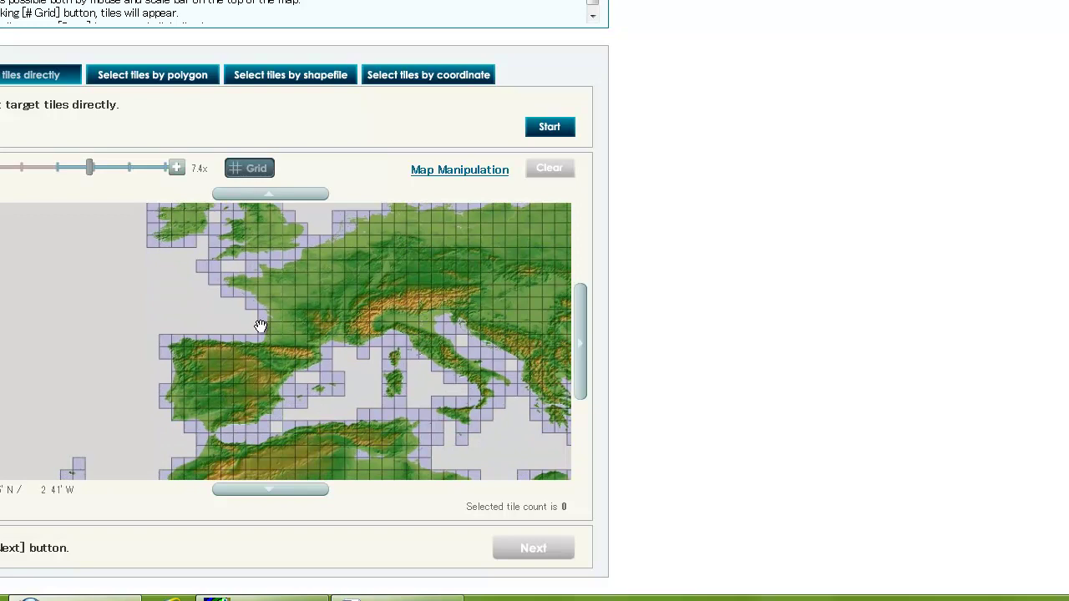
# Examine the tile grid coverage across Africa from the Mediterranean coast to Madagascar, ending with the map over Europe.
pyautogui.moveTo(294, 411); pyautogui.dragTo(306, 342)
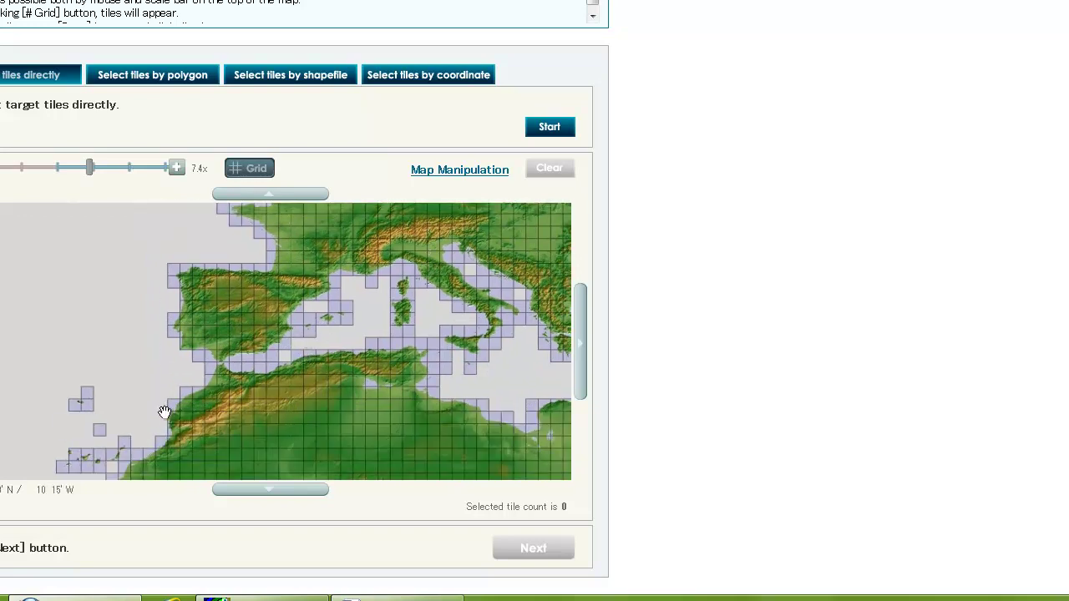
pyautogui.moveTo(165, 413); pyautogui.dragTo(305, 298)
pyautogui.moveTo(287, 394); pyautogui.dragTo(315, 298)
pyautogui.moveTo(355, 399); pyautogui.dragTo(305, 303)
pyautogui.moveTo(477, 375); pyautogui.dragTo(264, 303)
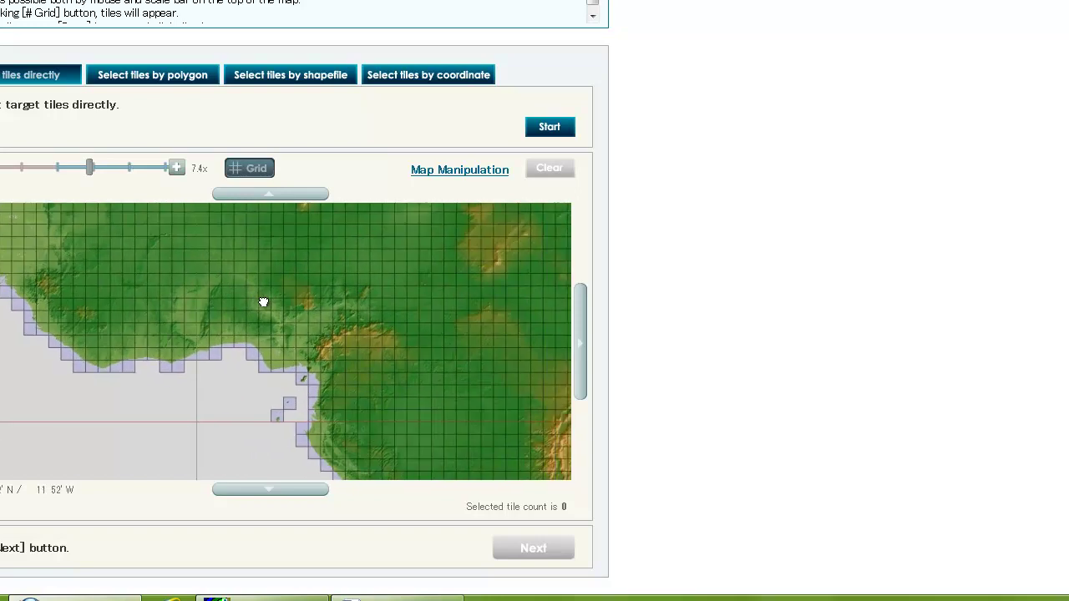
pyautogui.moveTo(402, 392); pyautogui.dragTo(142, 293)
pyautogui.moveTo(231, 389); pyautogui.dragTo(172, 272)
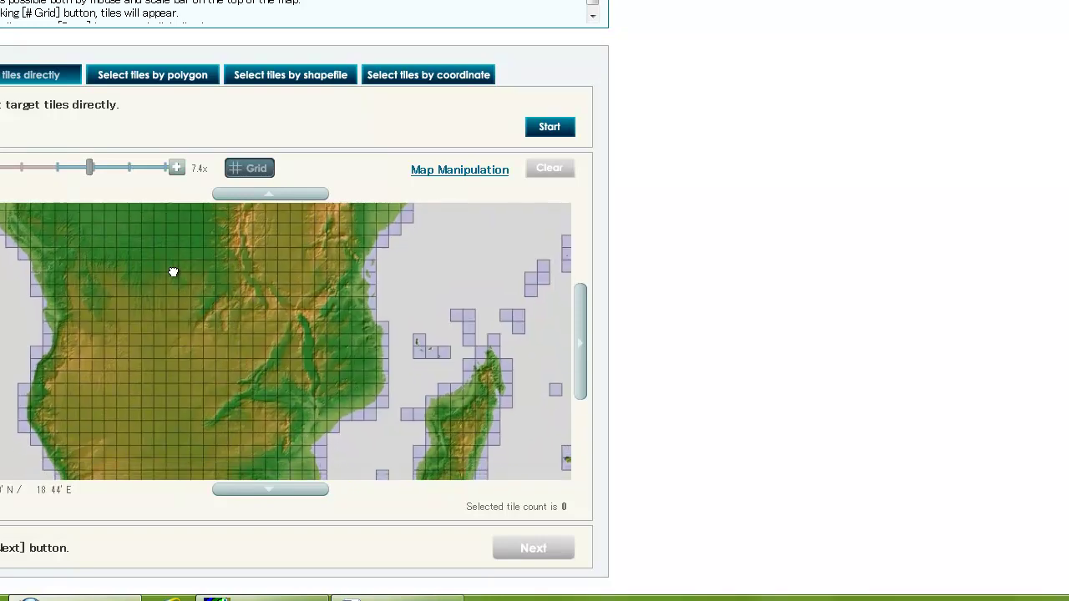
pyautogui.moveTo(335, 390); pyautogui.dragTo(138, 377)
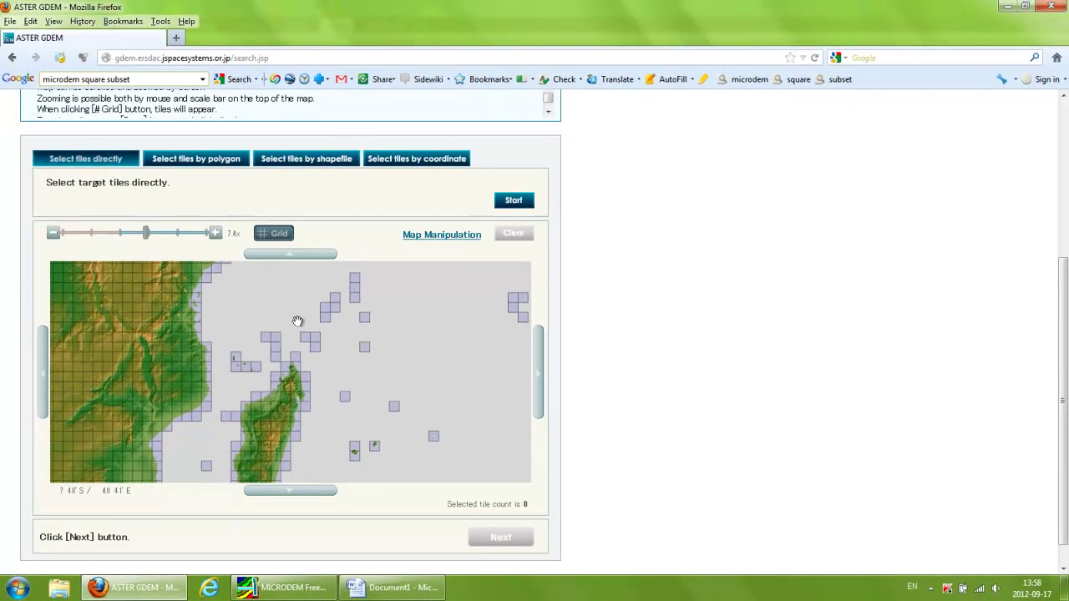
pyautogui.moveTo(298, 318); pyautogui.dragTo(215, 449)
pyautogui.moveTo(242, 340)
pyautogui.mouseDown()
pyautogui.moveTo(207, 446)
pyautogui.moveTo(263, 372)
pyautogui.moveTo(277, 406)
pyautogui.moveTo(315, 393)
pyautogui.moveTo(409, 442)
pyautogui.mouseUp()
pyautogui.moveTo(234, 359); pyautogui.dragTo(356, 404)
pyautogui.moveTo(281, 318); pyautogui.dragTo(380, 406)
pyautogui.moveTo(272, 339); pyautogui.dragTo(414, 410)
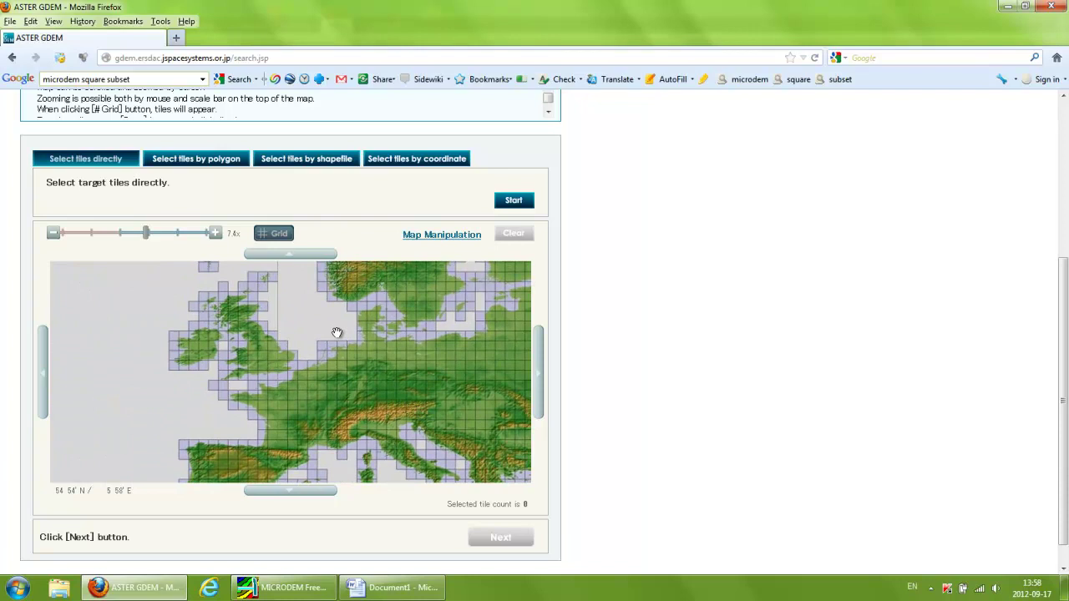
# Examine the tile grid coverage over Scandinavia, northern Russia and Asia, ending with the map over Europe.
pyautogui.moveTo(337, 332); pyautogui.dragTo(329, 421)
pyautogui.moveTo(429, 356); pyautogui.dragTo(235, 439)
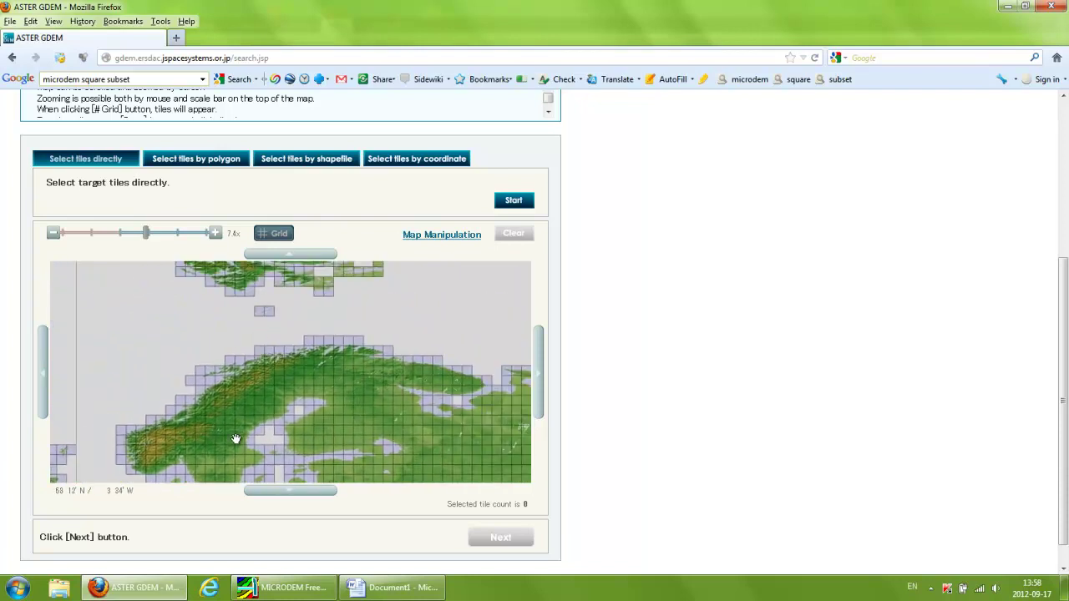
pyautogui.moveTo(350, 387); pyautogui.dragTo(193, 358)
pyautogui.moveTo(403, 360); pyautogui.dragTo(164, 327)
pyautogui.moveTo(366, 344); pyautogui.dragTo(289, 472)
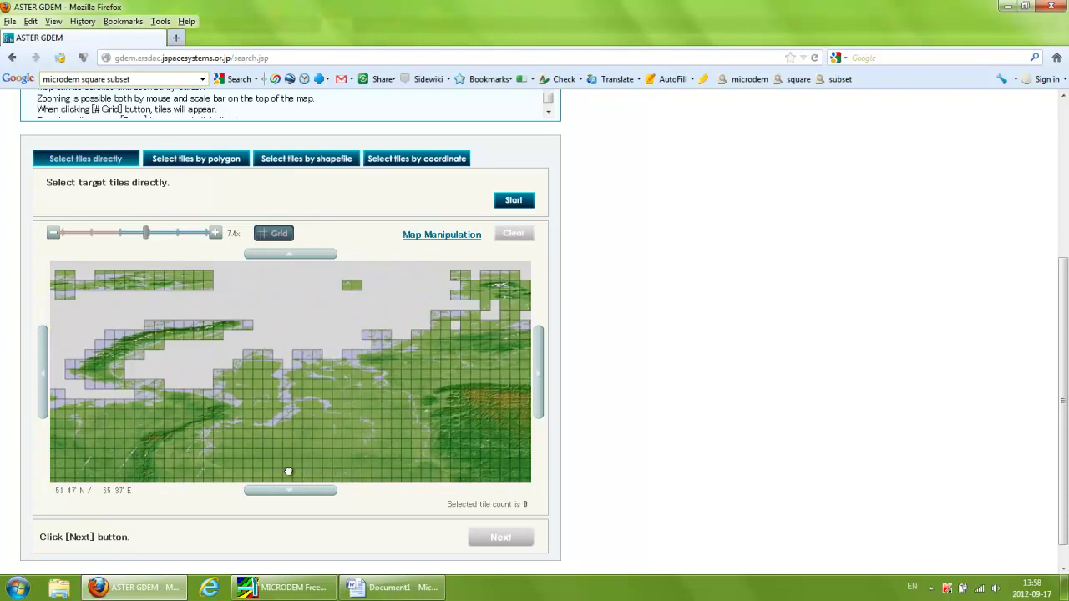
pyautogui.moveTo(430, 390); pyautogui.dragTo(197, 389)
pyautogui.moveTo(376, 407); pyautogui.dragTo(335, 314)
pyautogui.moveTo(290, 400); pyautogui.dragTo(238, 268)
pyautogui.moveTo(245, 403); pyautogui.dragTo(326, 286)
pyautogui.moveTo(244, 353); pyautogui.dragTo(362, 342)
pyautogui.moveTo(148, 359); pyautogui.dragTo(437, 356)
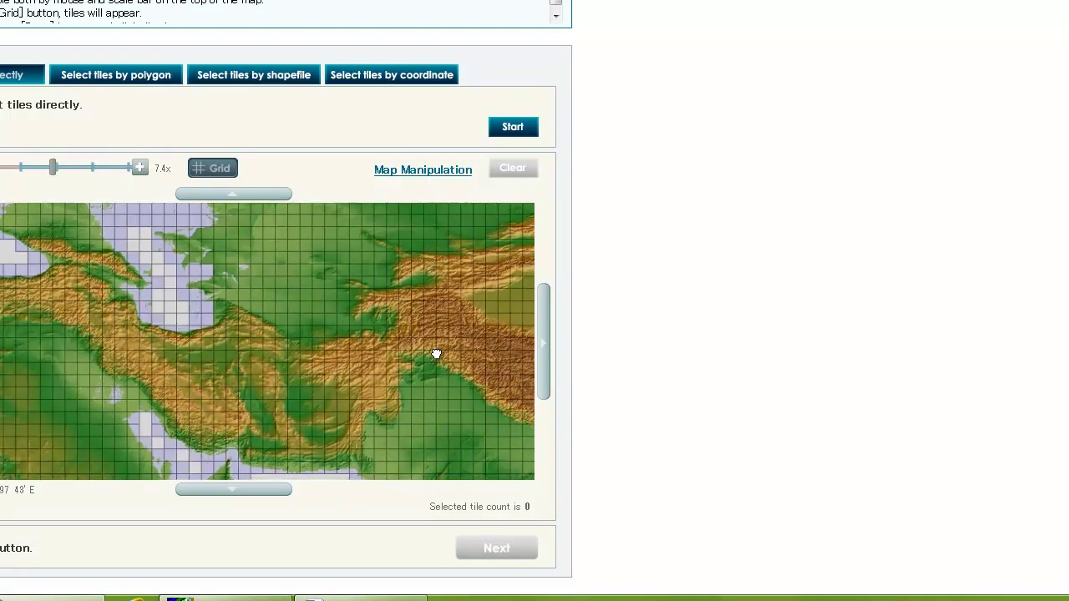
pyautogui.moveTo(108, 350); pyautogui.dragTo(370, 410)
pyautogui.moveTo(57, 292); pyautogui.dragTo(396, 375)
pyautogui.moveTo(292, 366); pyautogui.dragTo(308, 342)
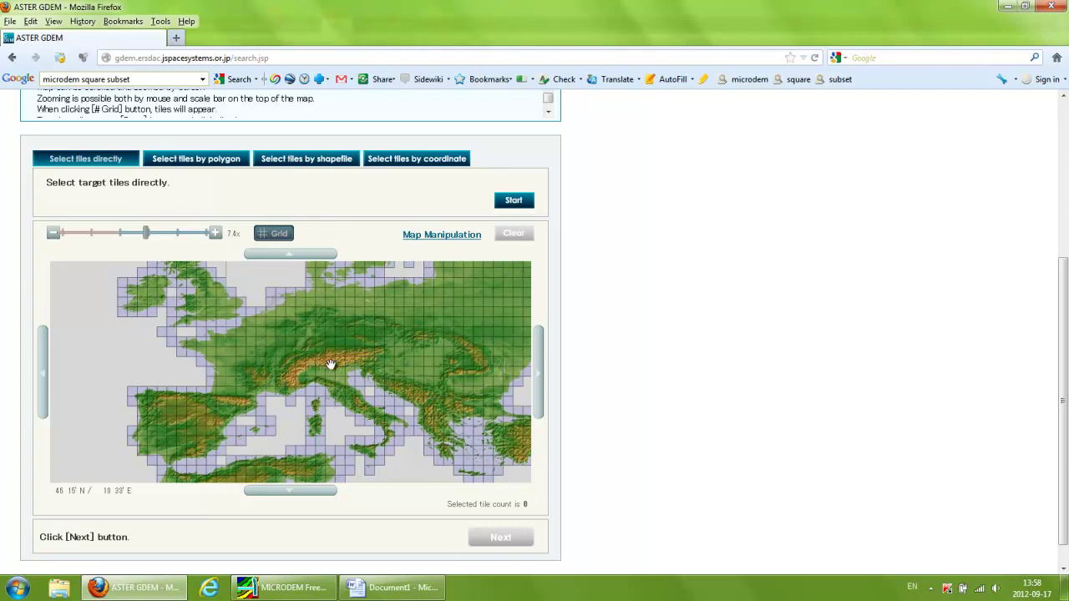
# Zoom the tile selection map in to 19.2x with the Alps in the middle of the view.
pyautogui.click(214, 233)
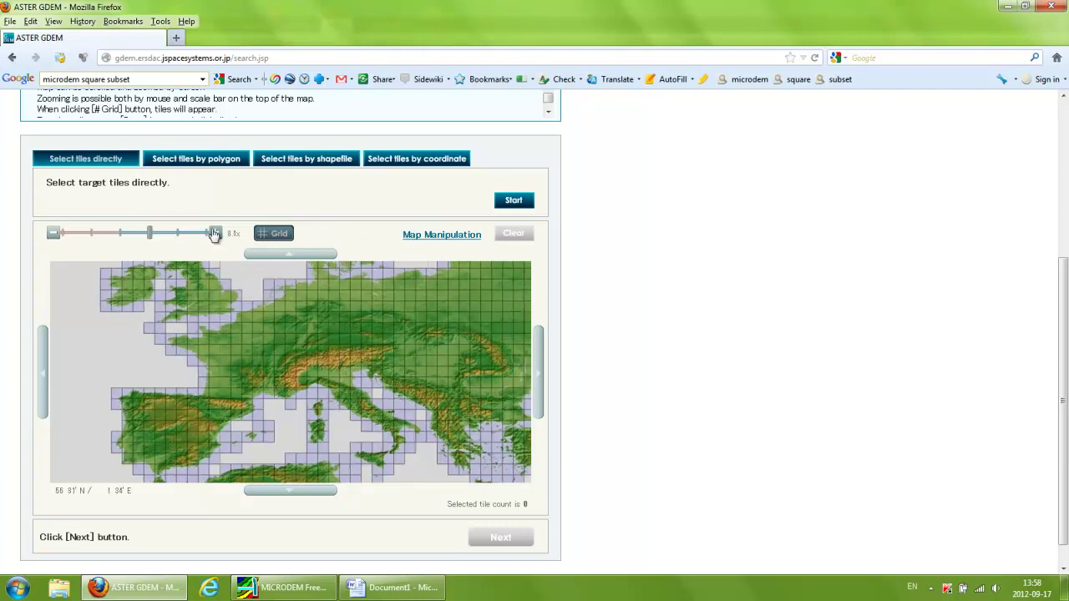
pyautogui.click(215, 233)
pyautogui.click(215, 233)
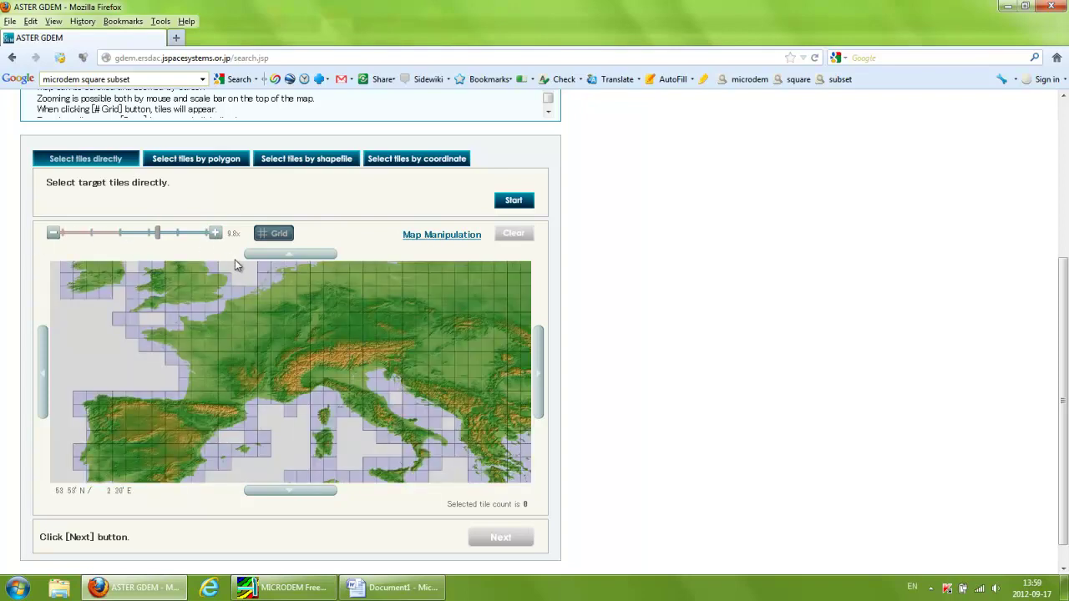
pyautogui.click(215, 233)
pyautogui.click(215, 233)
pyautogui.click(215, 233)
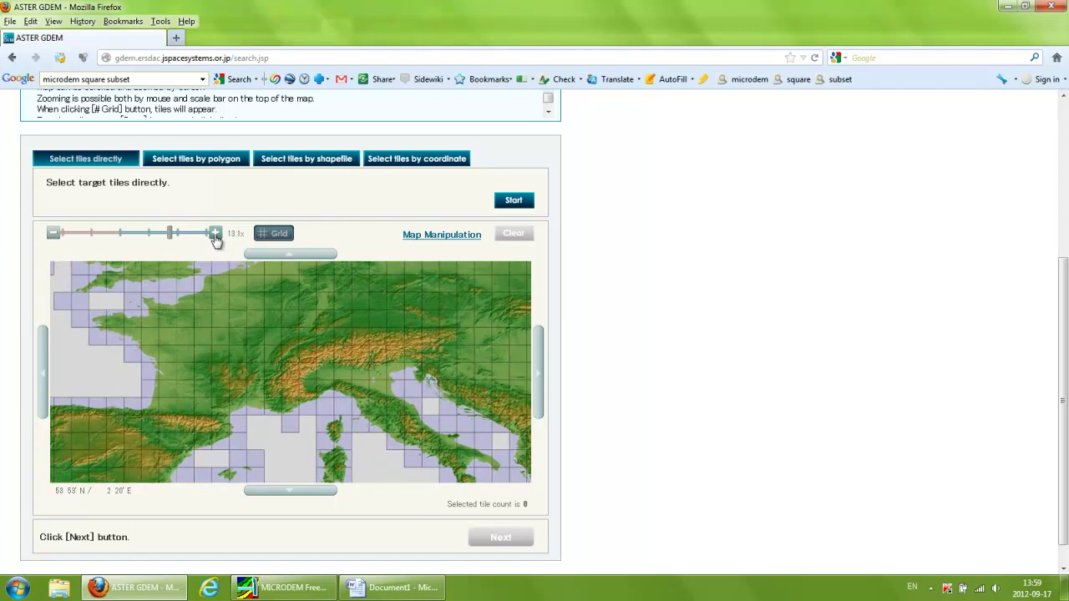
pyautogui.click(215, 233)
pyautogui.click(215, 233)
pyautogui.click(215, 233)
pyautogui.click(214, 233)
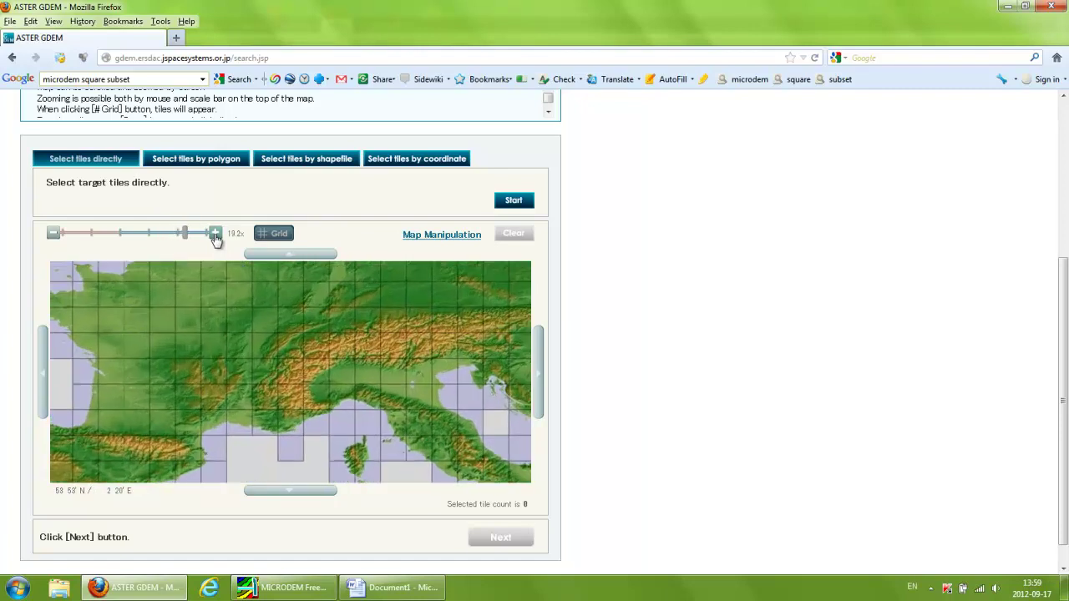
pyautogui.moveTo(370, 389); pyautogui.dragTo(330, 440)
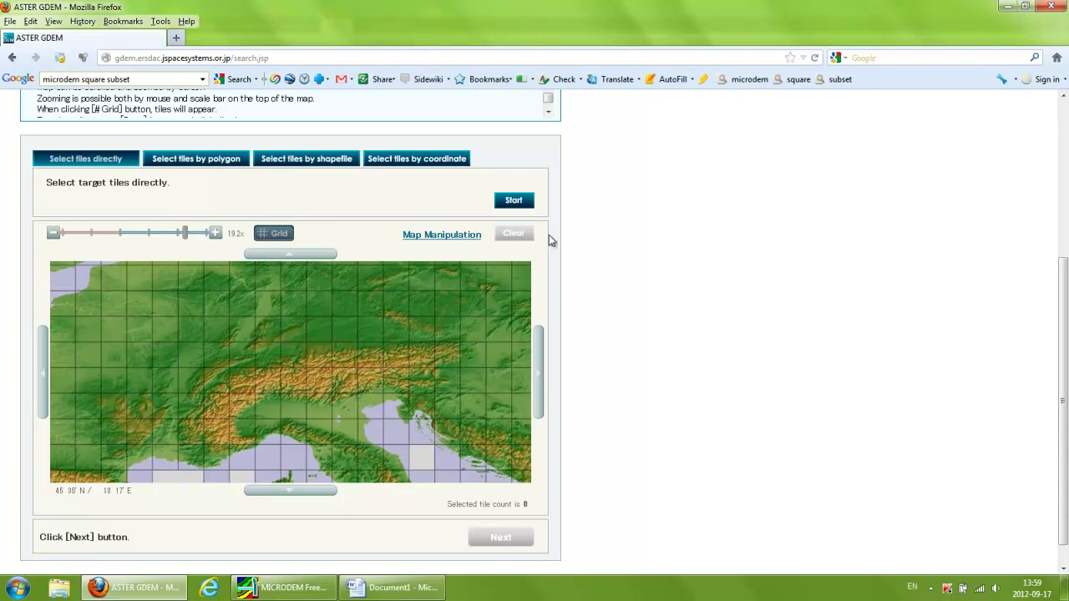
# Directly select the single Alpine tile covering N46 – N47, E010 – E011, leaving its neighbours unselected, and stop selecting.
pyautogui.click(320, 385)
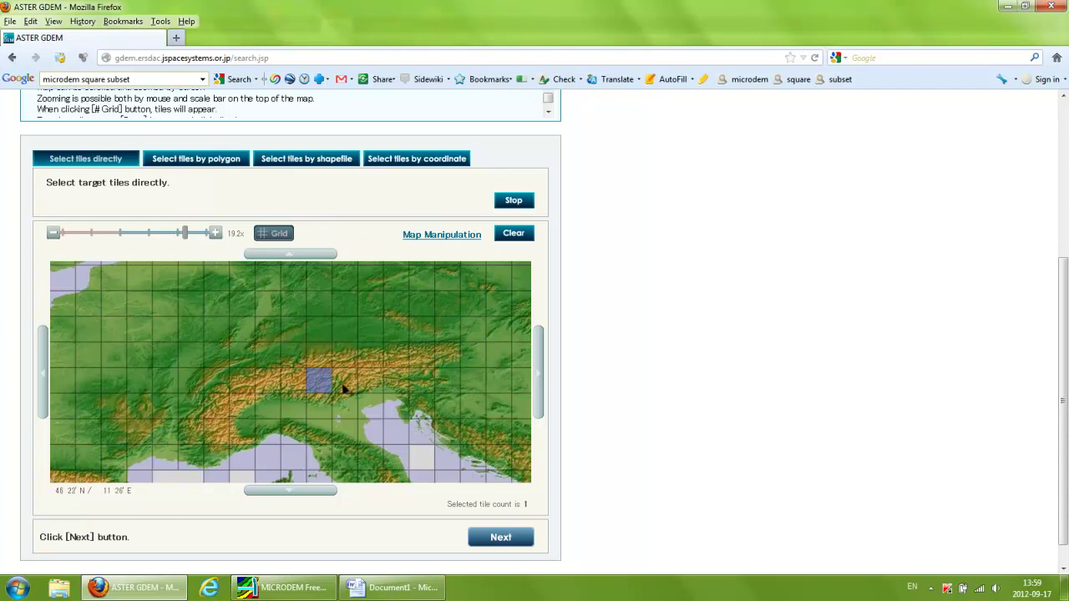
pyautogui.click(344, 382)
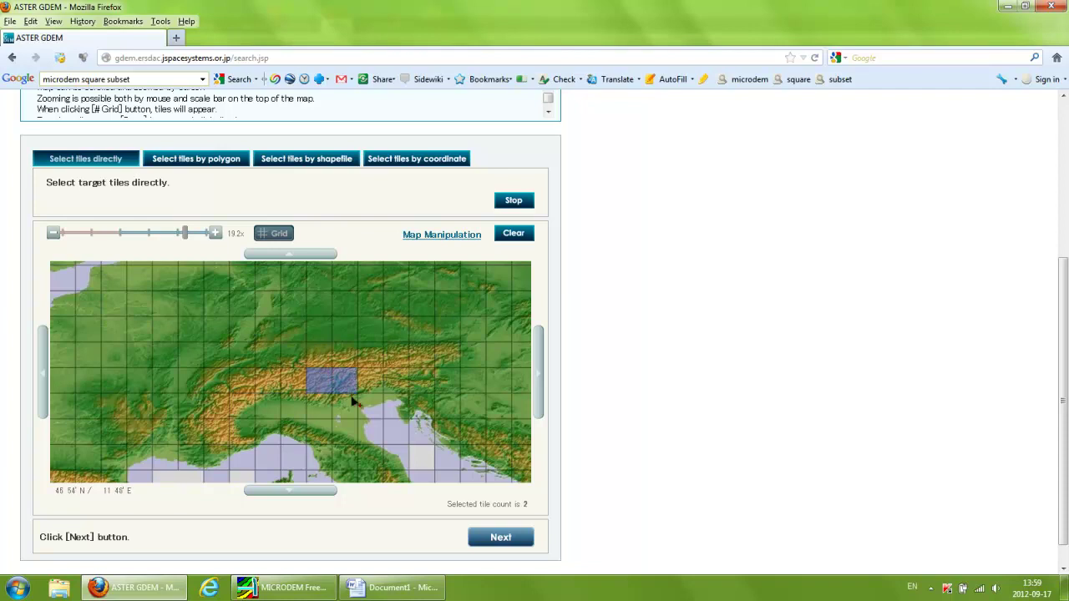
pyautogui.click(324, 364)
pyautogui.click(350, 382)
pyautogui.click(525, 203)
# Submit the tile selection and confirm the tile list containing ASTGTM2_N46E010.zip.
pyautogui.scroll(-1, 599, 508)
pyautogui.click(521, 526)
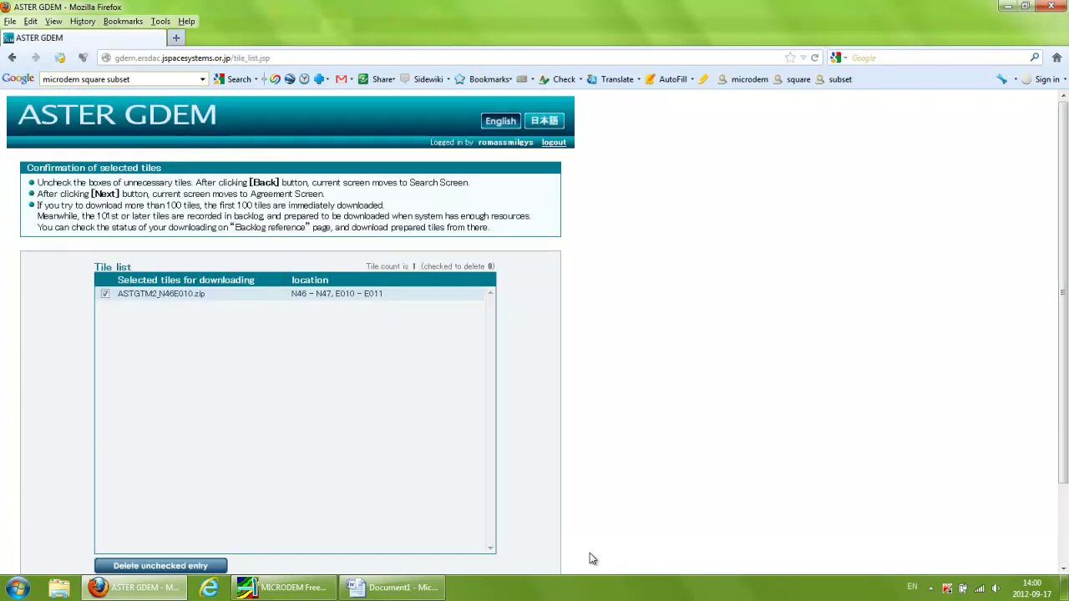
pyautogui.scroll(-2, 576, 445)
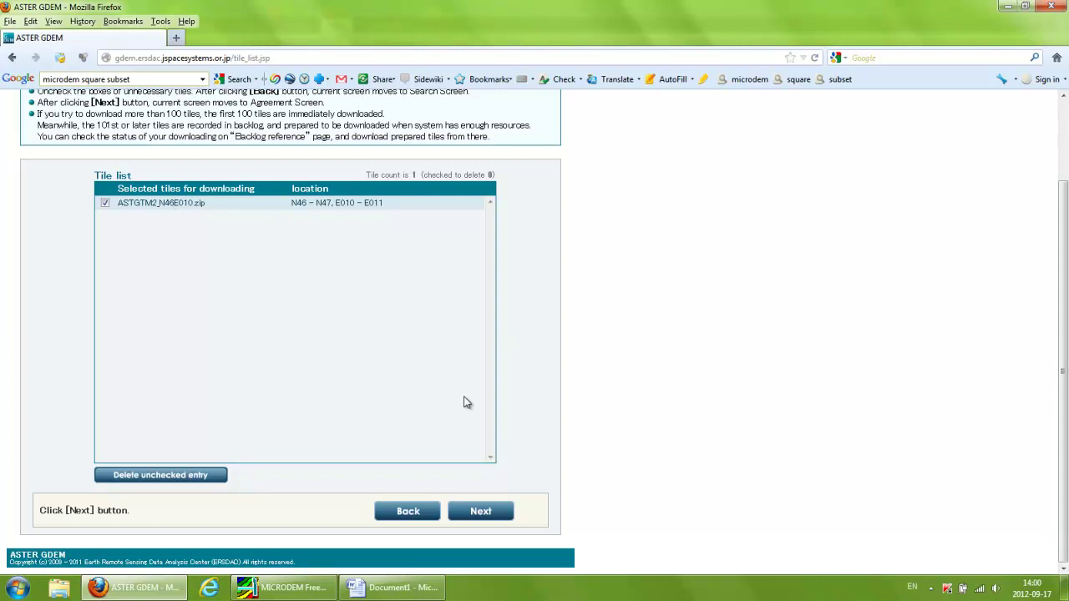
pyautogui.click(487, 516)
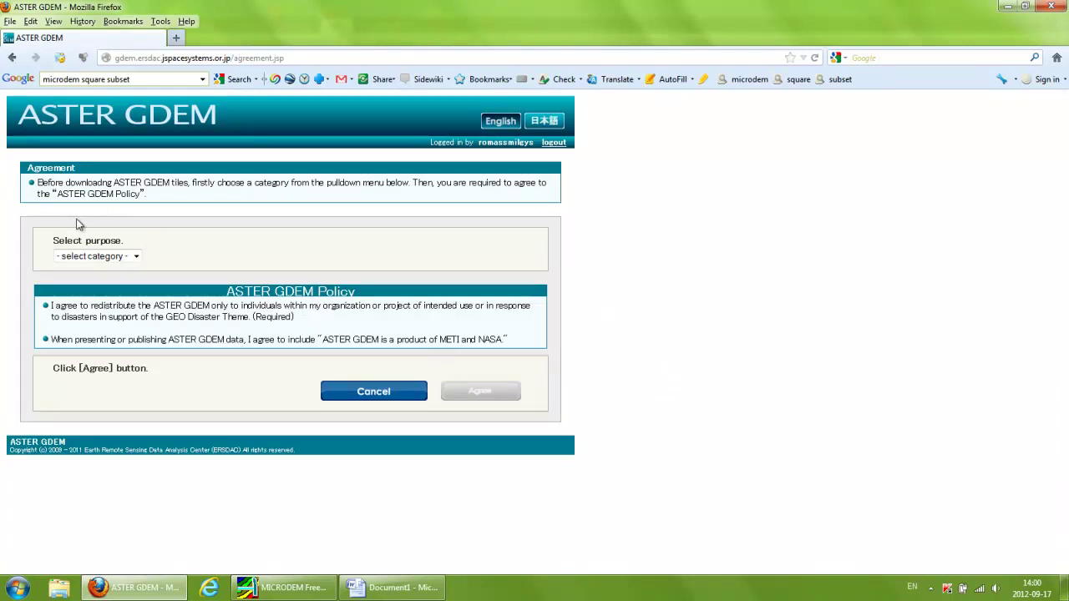
# Choose Weather as the purpose of the download and agree to the ASTER GDEM policy.
pyautogui.click(124, 261)
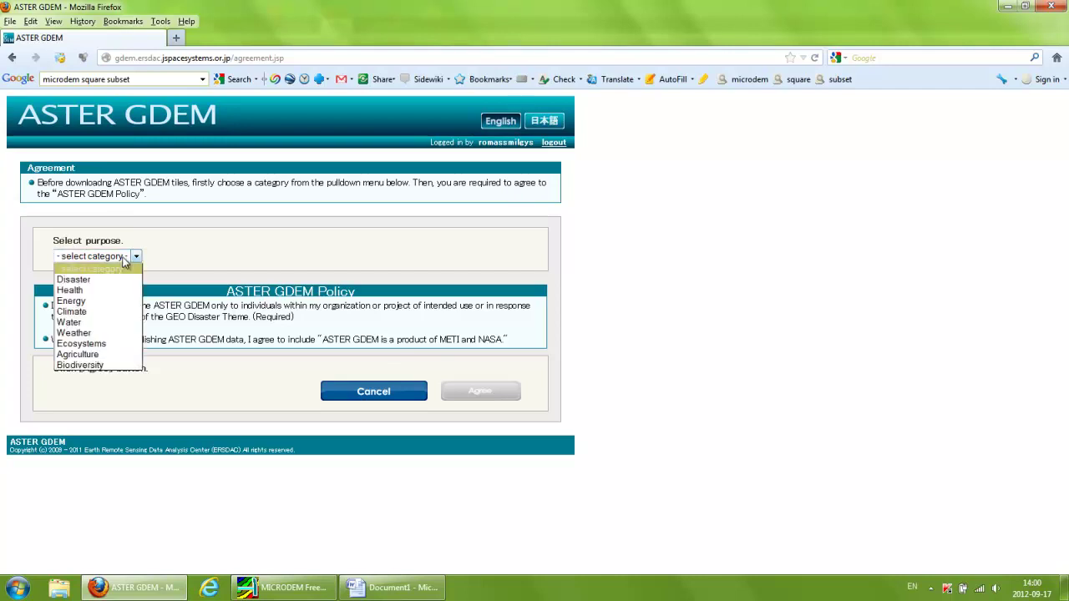
pyautogui.click(117, 332)
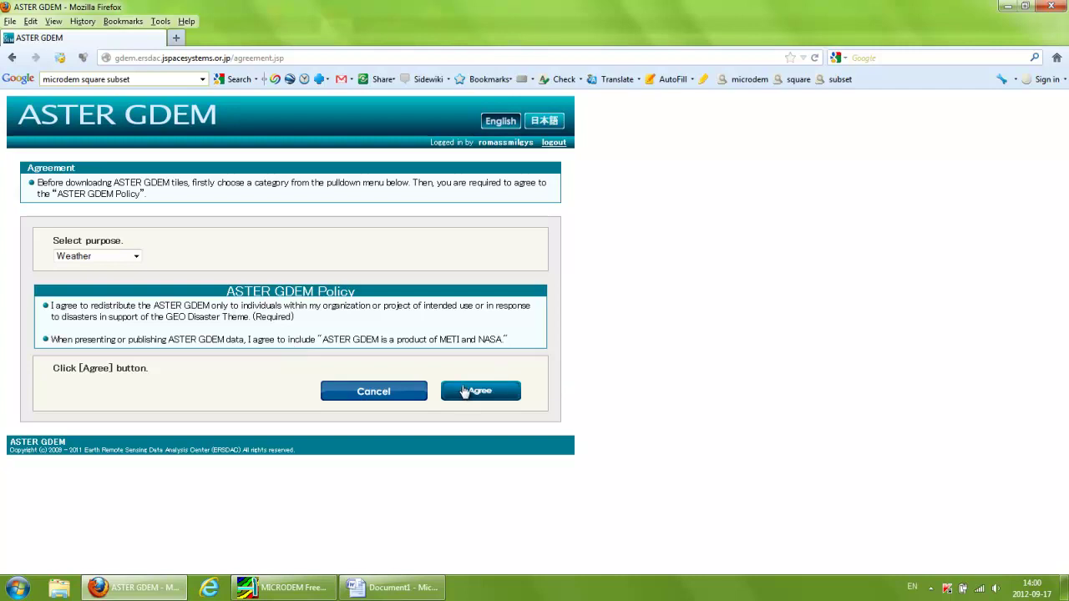
pyautogui.click(483, 395)
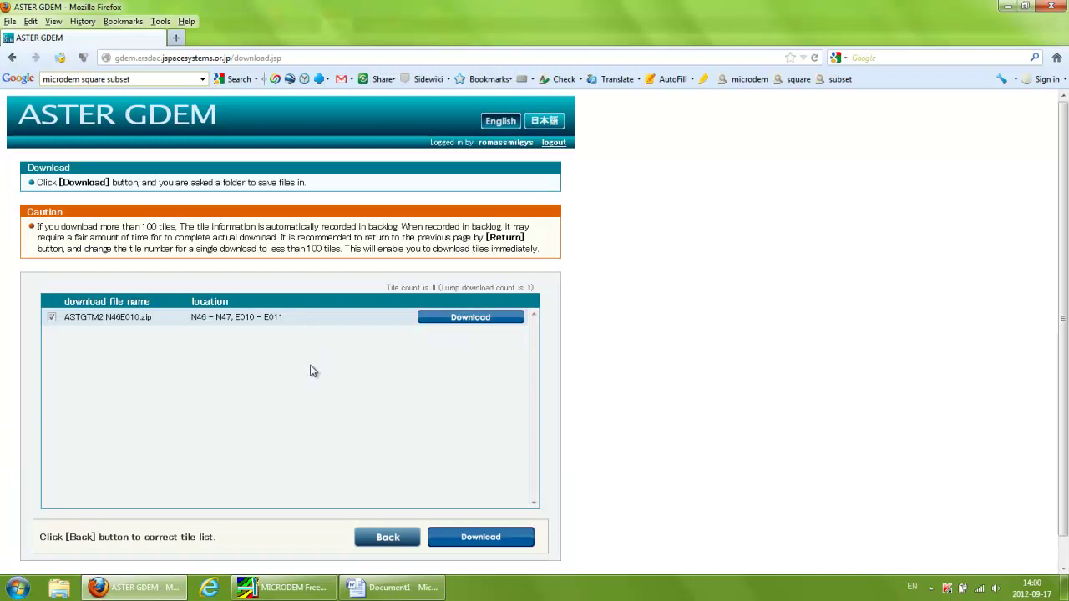
# Download the selected tile and save Tiles_201209171200.zip in a new Desktop folder named tutorial.
pyautogui.click(518, 538)
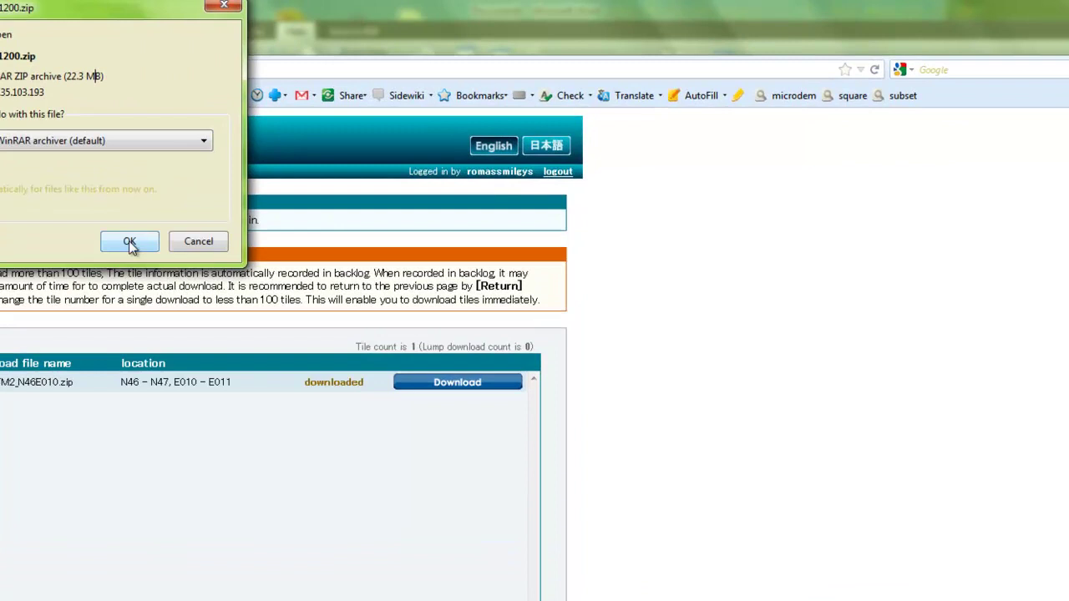
pyautogui.click(114, 252)
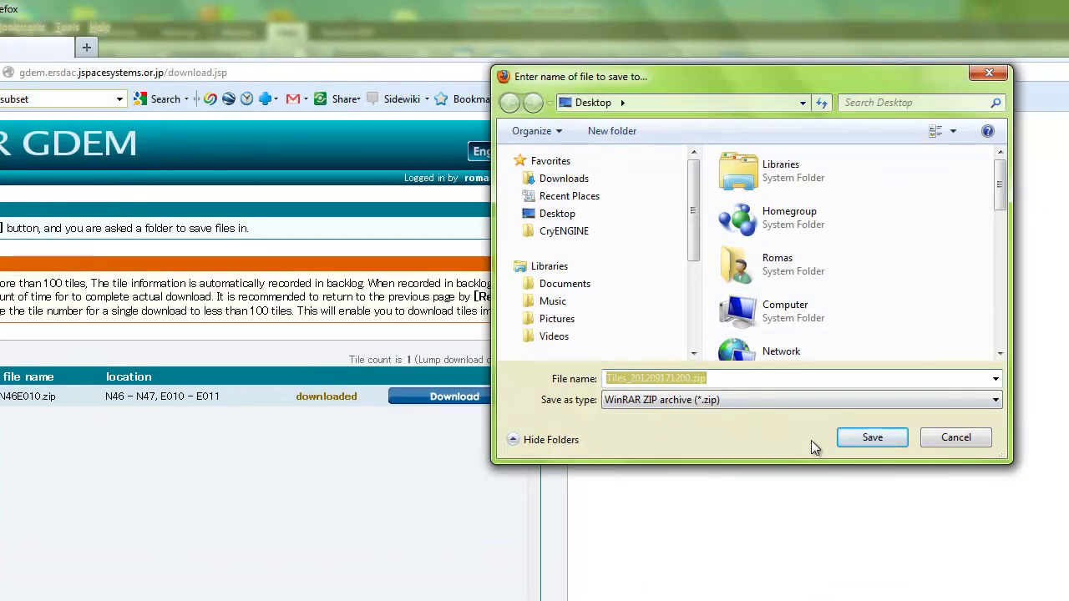
pyautogui.click(598, 133)
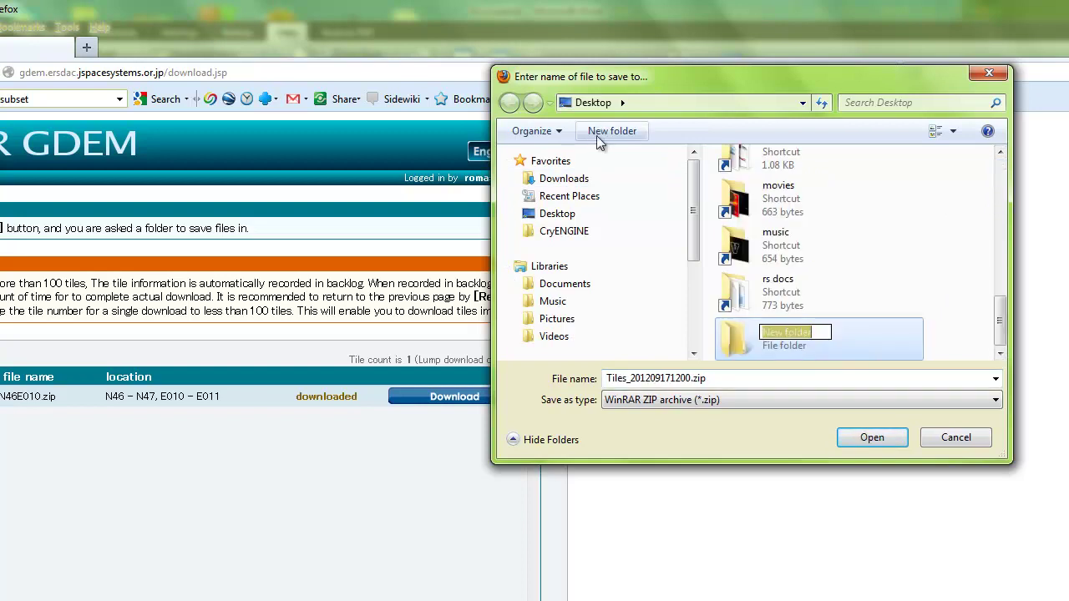
pyautogui.write('tutorial')
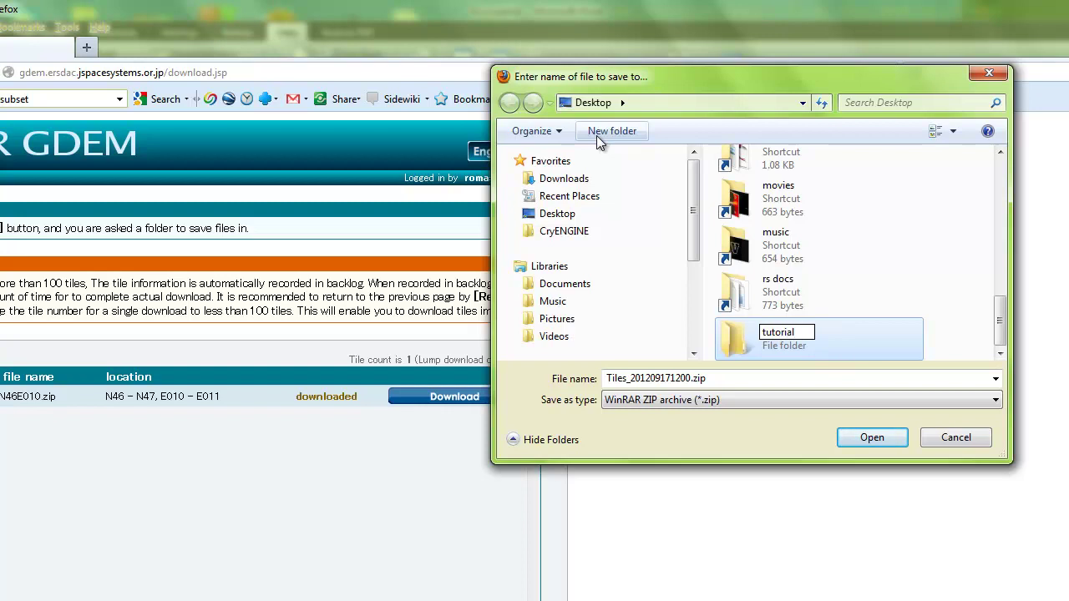
pyautogui.press('Return')
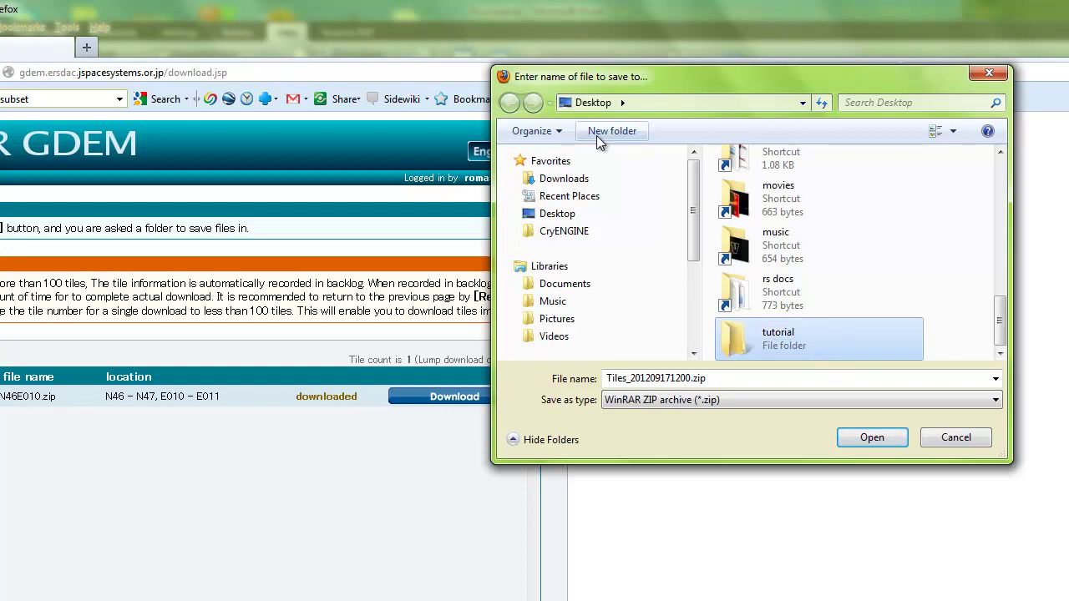
pyautogui.press('Return')
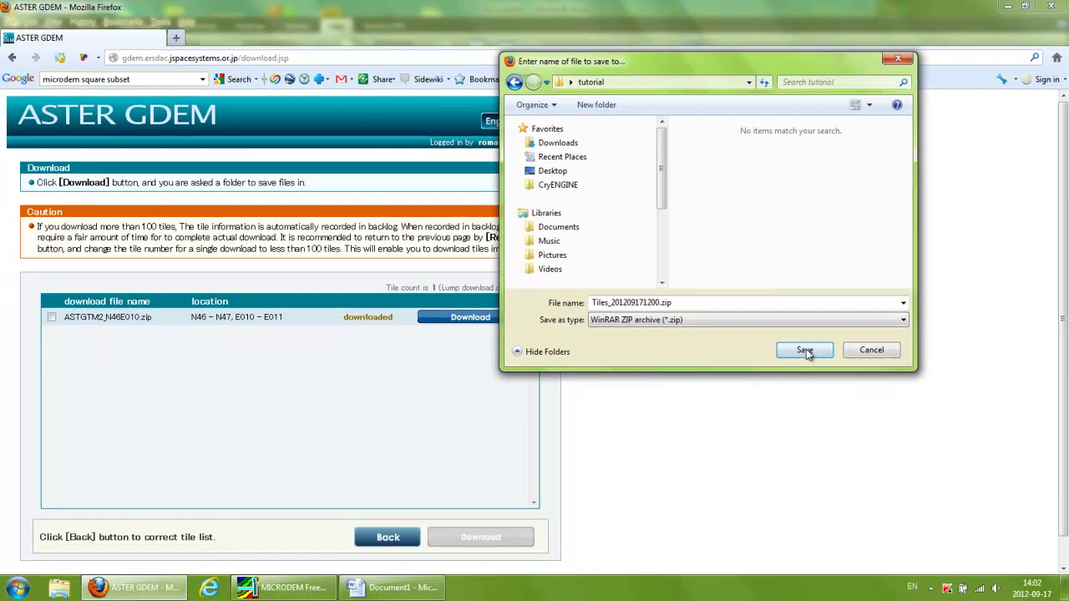
pyautogui.click(843, 399)
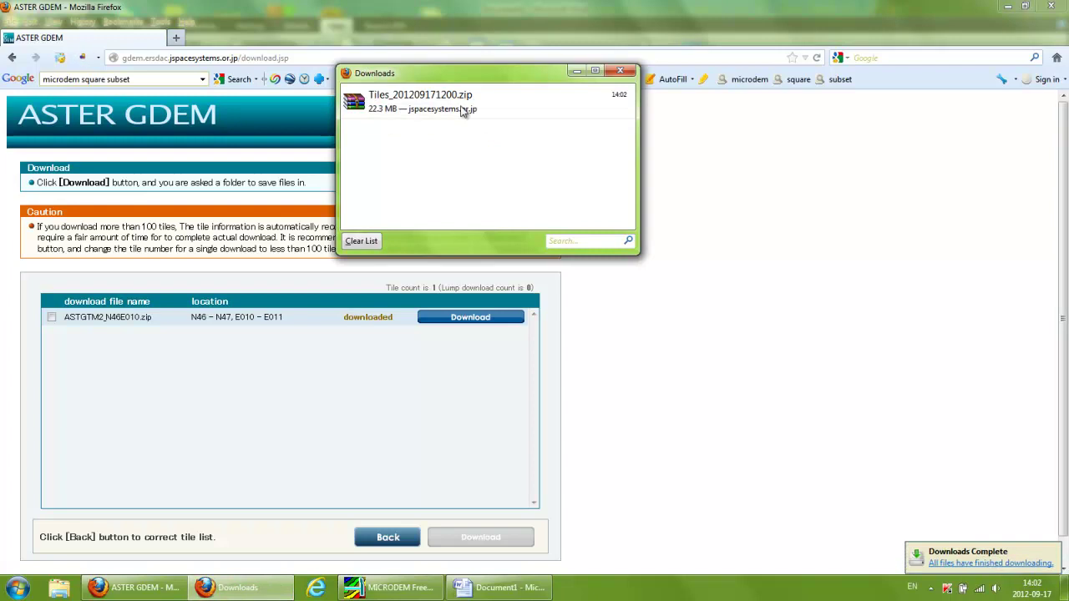
# Show the downloaded Tiles_201209171200.zip in its containing folder and extract its contents there.
pyautogui.rightClick(462, 108)
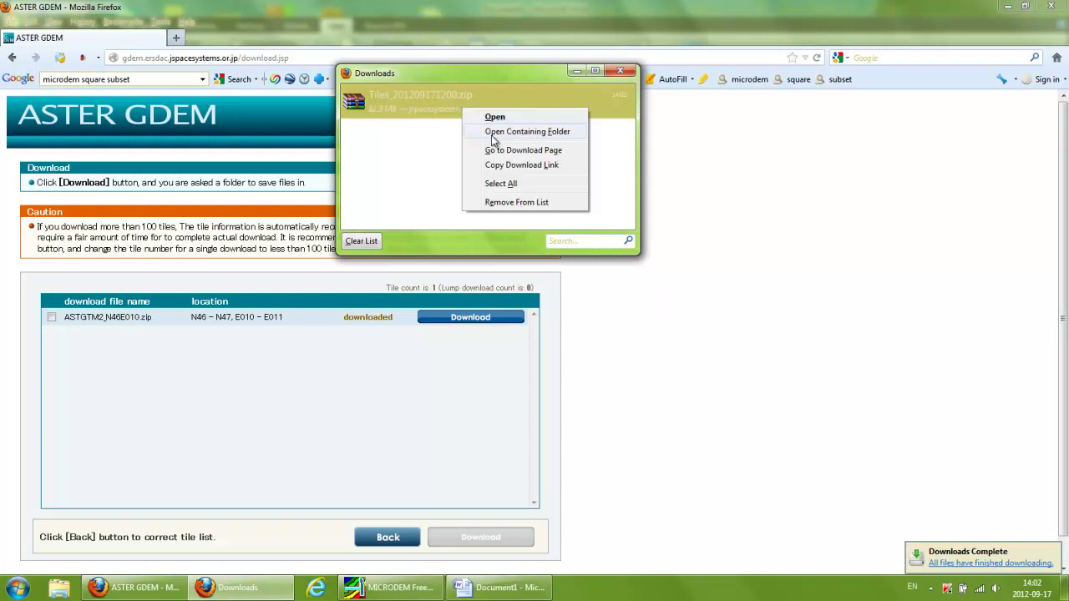
pyautogui.click(527, 132)
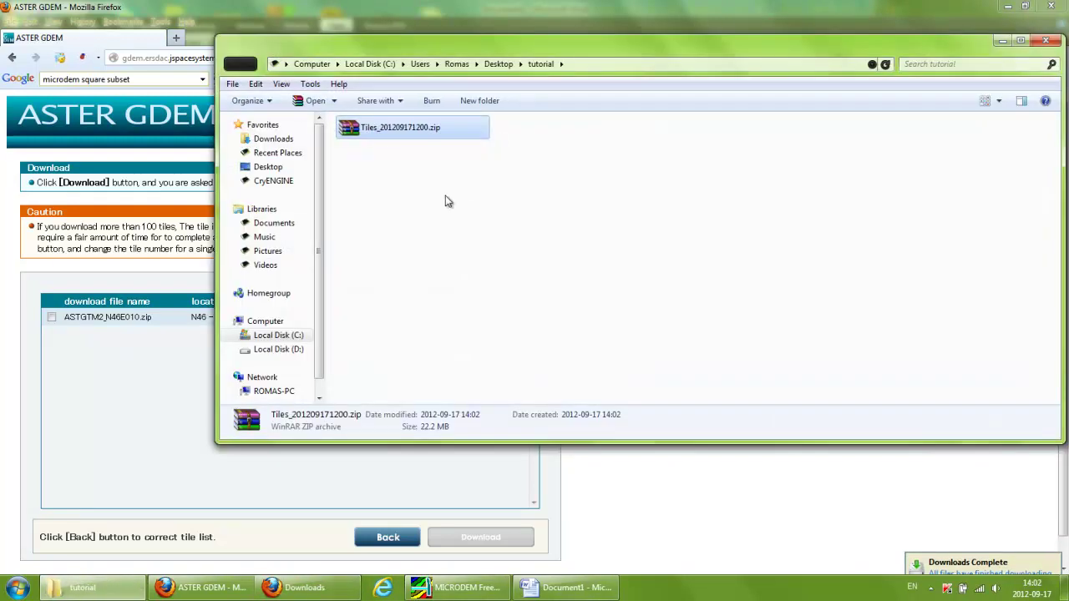
pyautogui.rightClick(386, 129)
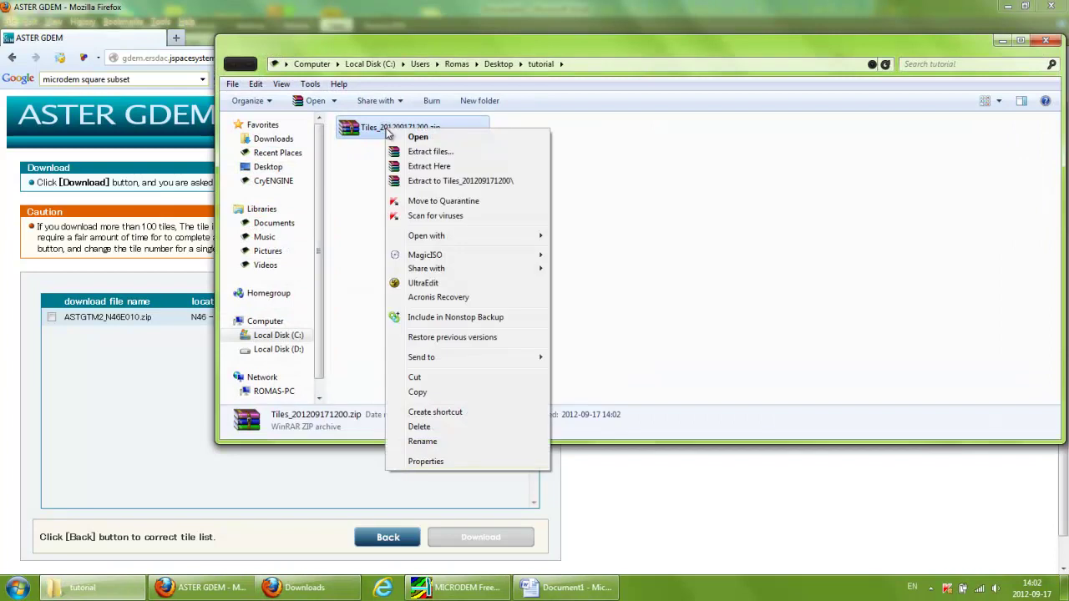
pyautogui.click(411, 173)
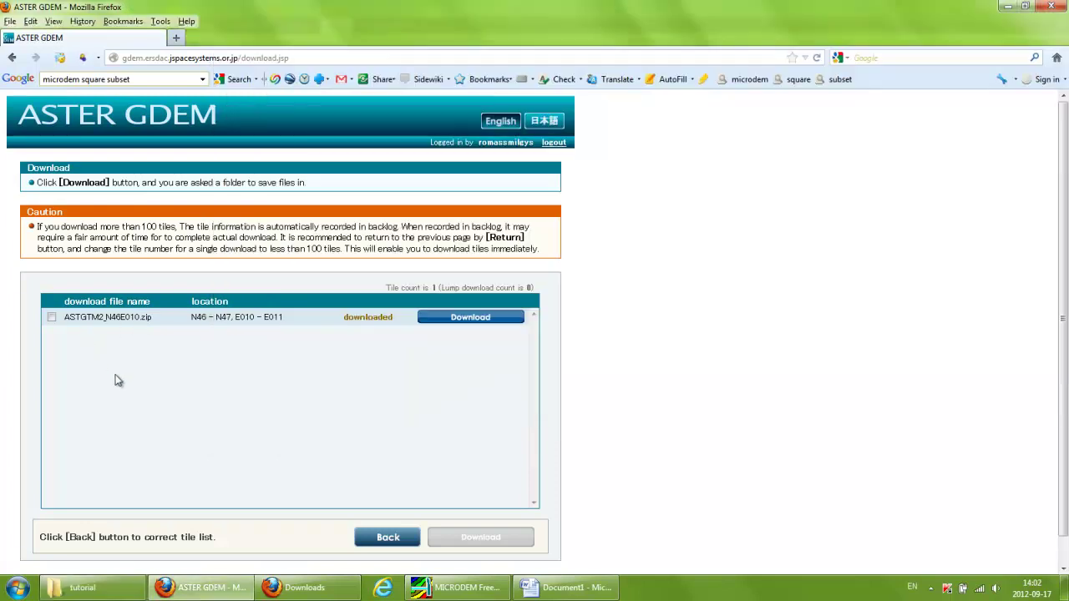
pyautogui.click(117, 380)
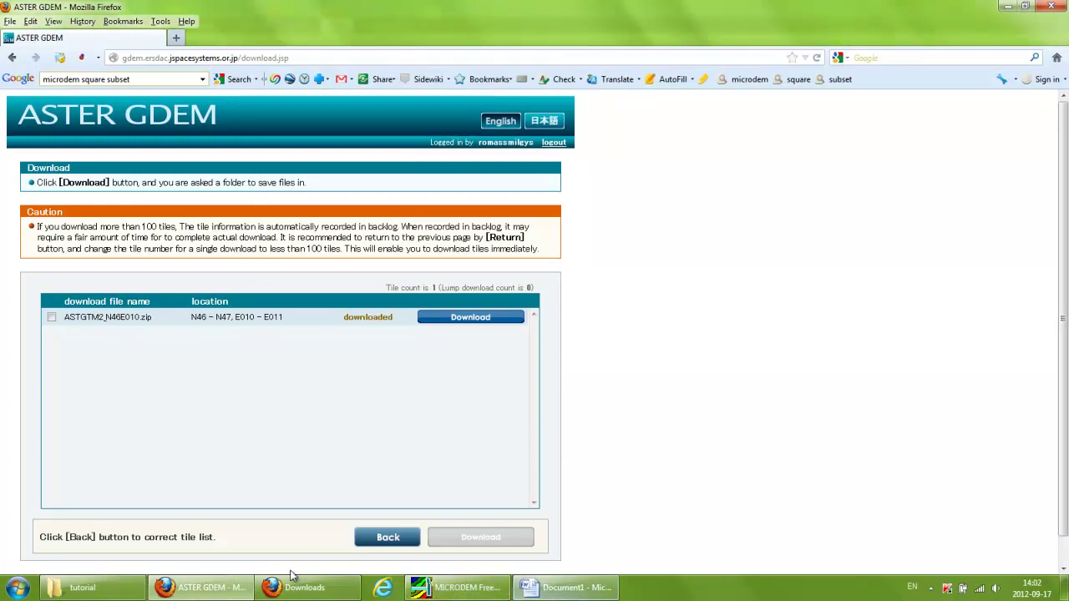
# Return to the tutorial folder and permanently delete the Tiles_201209171200.zip archive.
pyautogui.click(104, 595)
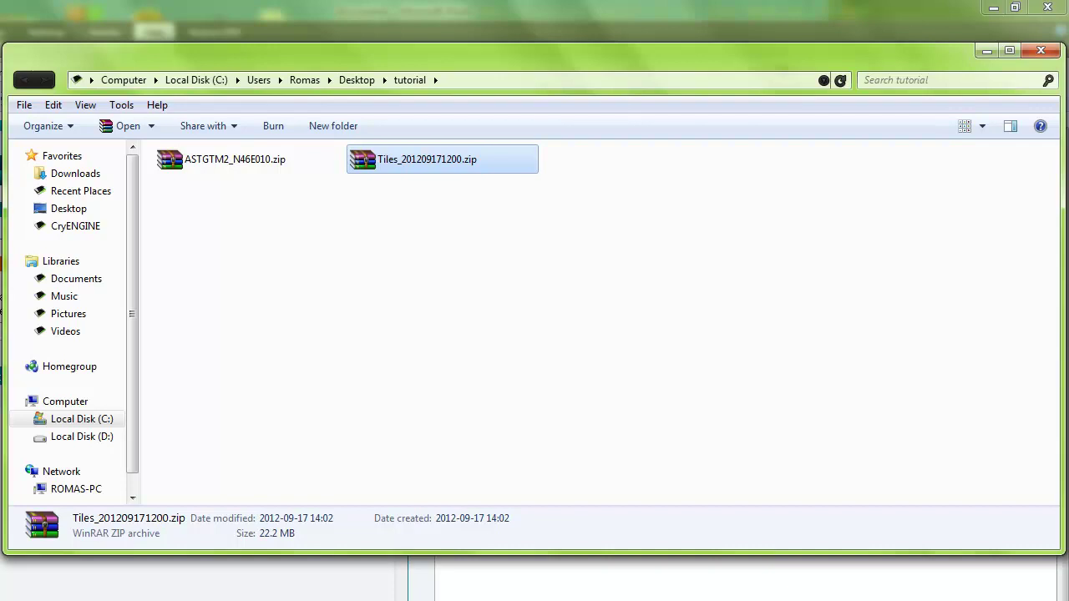
pyautogui.click(409, 291)
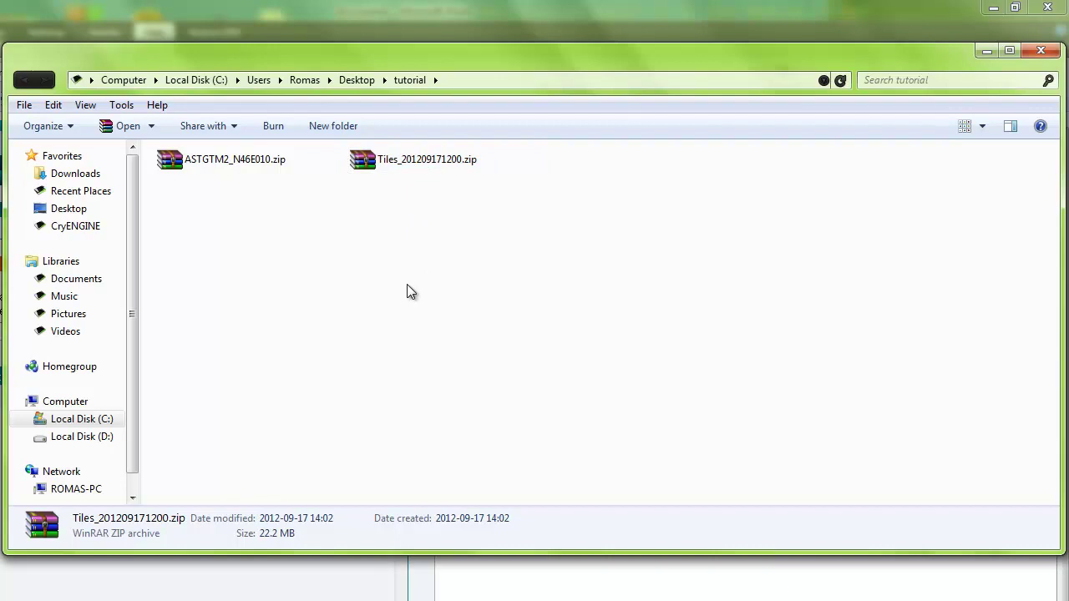
pyautogui.click(389, 165)
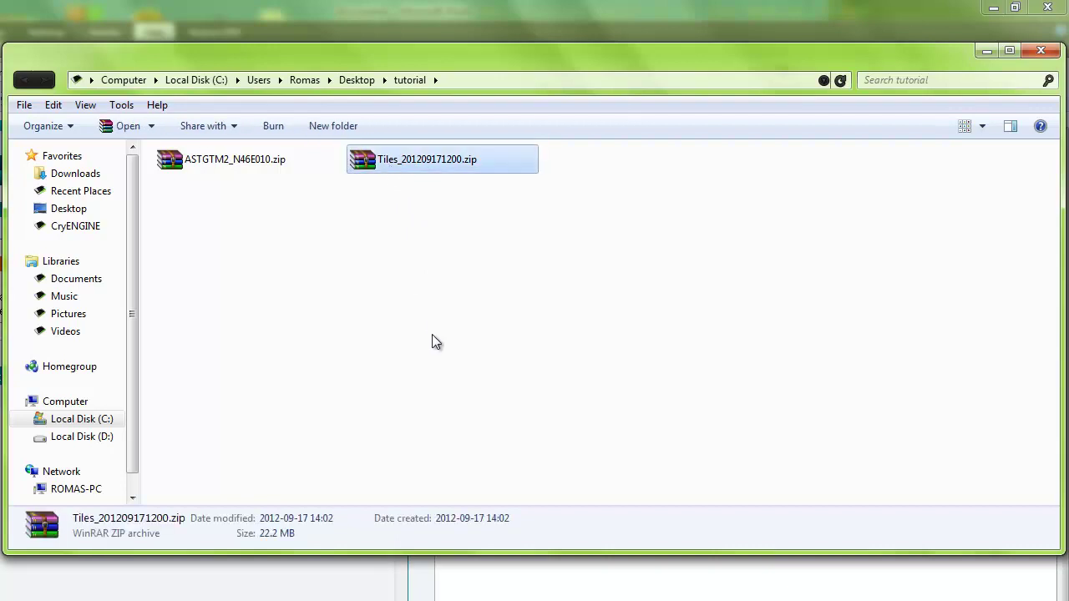
pyautogui.hotkey('shift', 'Delete')
pyautogui.press('Return')
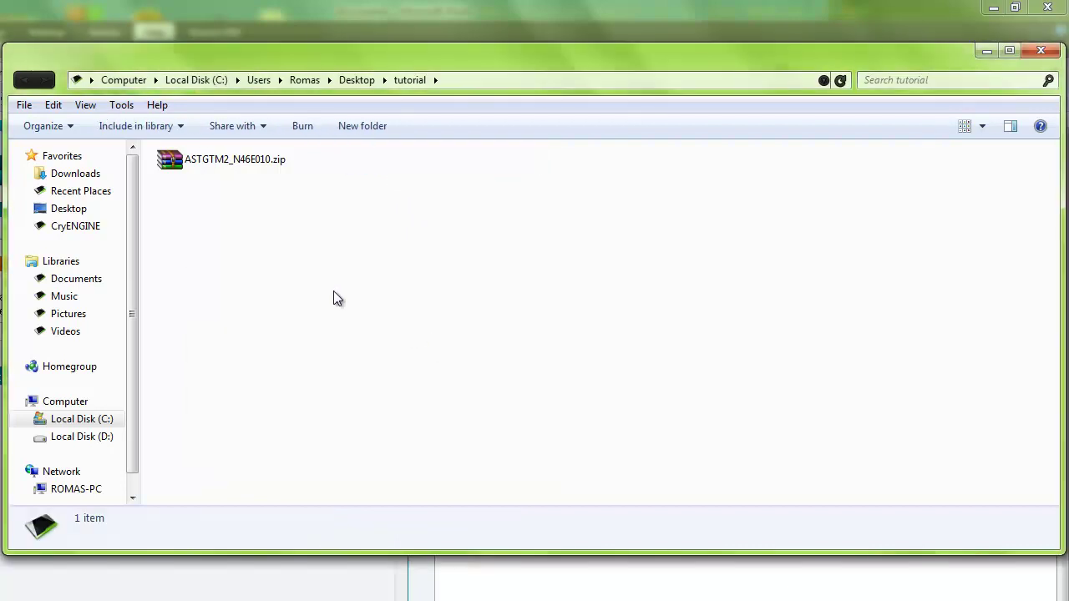
# Extract ASTGTM2_N46E010.zip into the tutorial folder and permanently delete that archive.
pyautogui.click(246, 165)
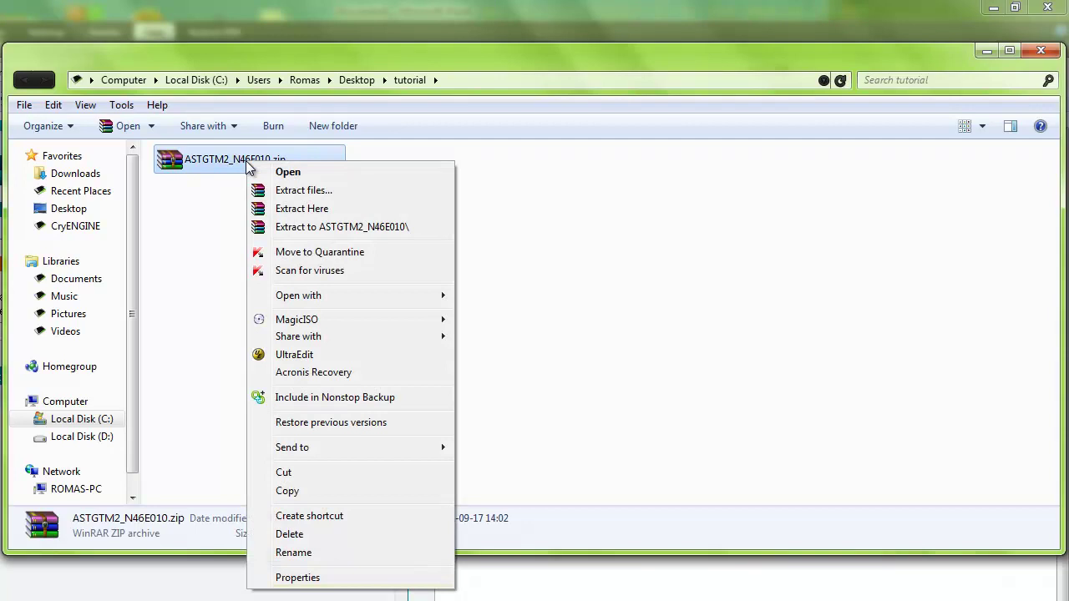
pyautogui.click(276, 209)
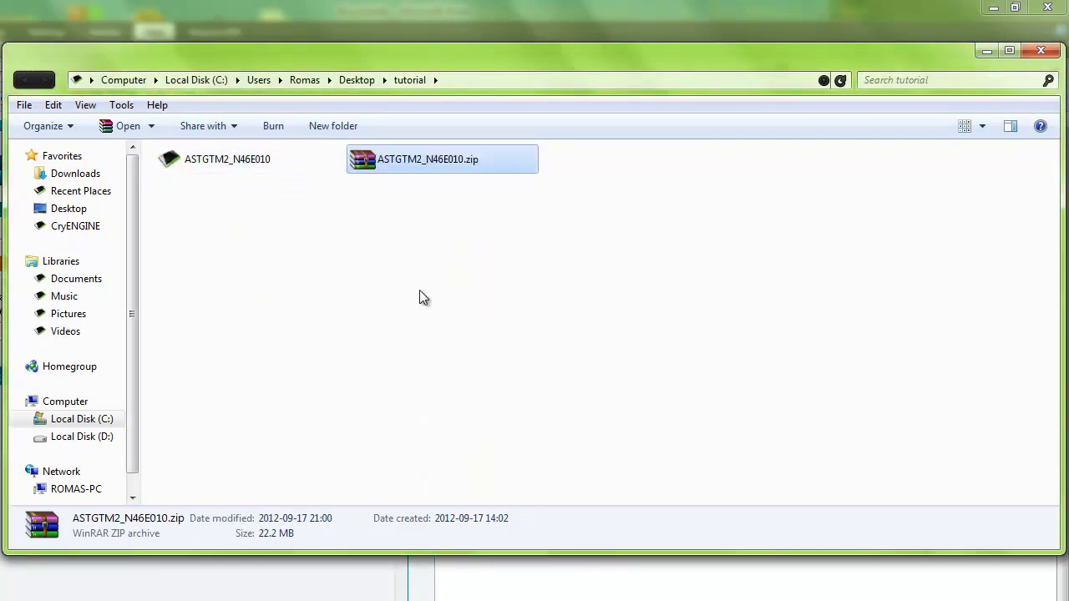
pyautogui.hotkey('shift', 'Delete')
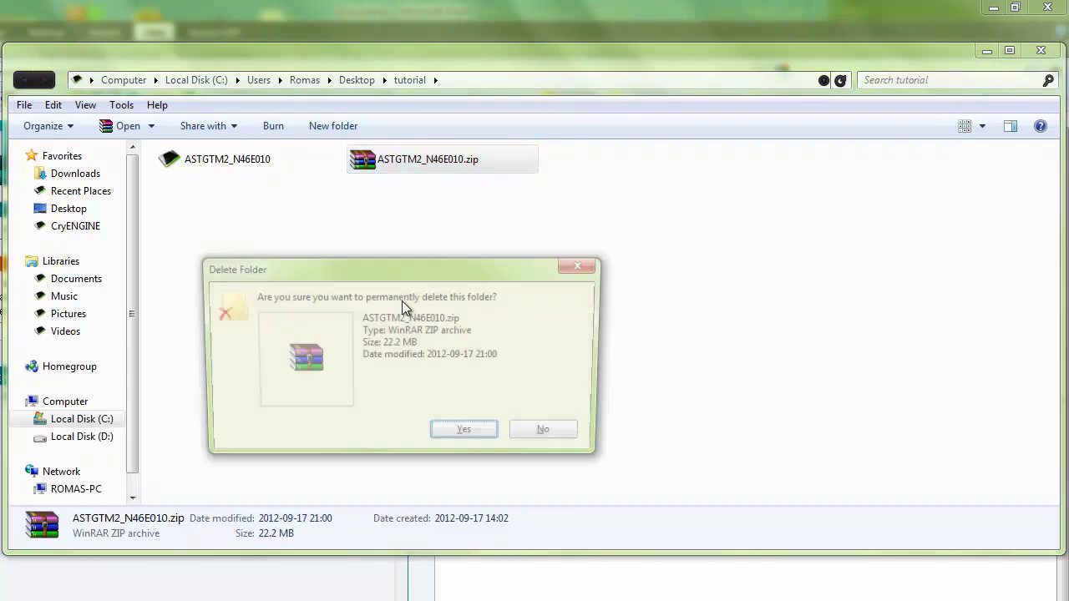
pyautogui.press('Return')
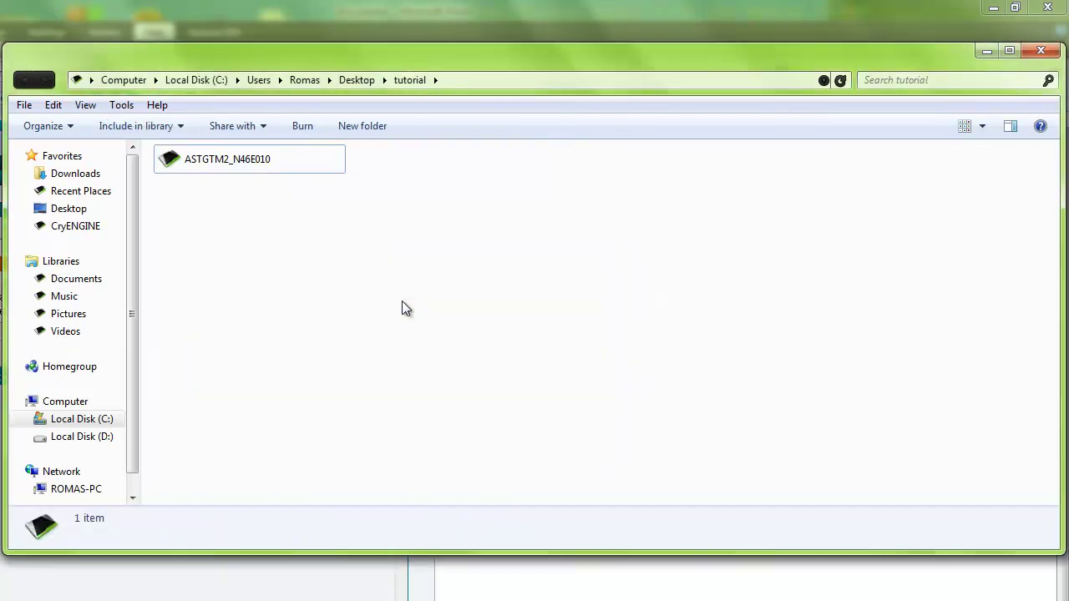
# Open the extracted ASTGTM2_N46E010 folder and examine its dem and num TIFF files, ending with the dem file selected.
pyautogui.doubleClick(238, 158)
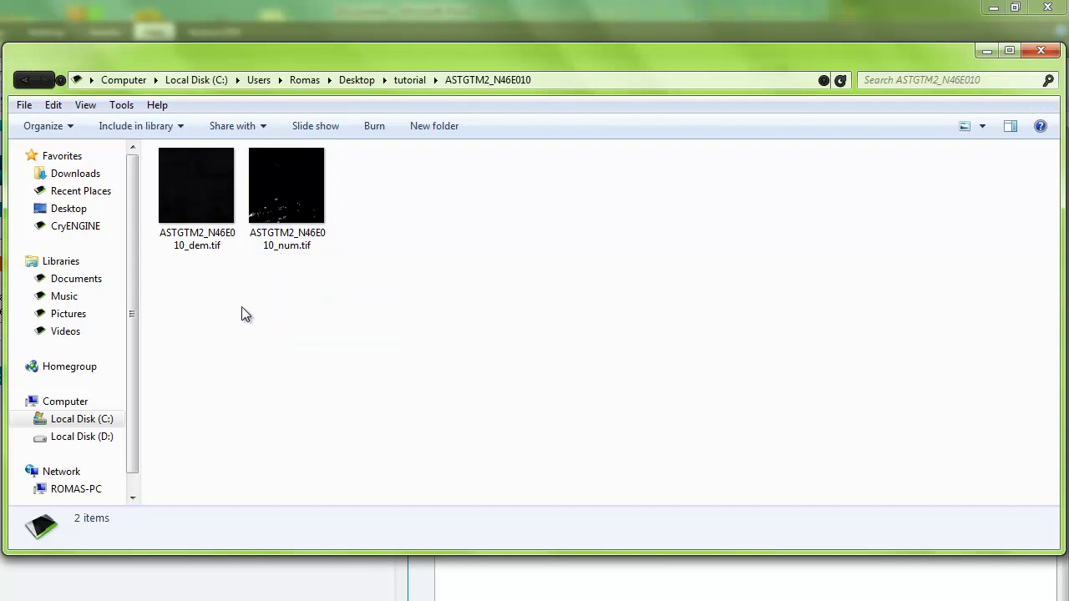
pyautogui.moveTo(207, 191)
pyautogui.moveTo(187, 254)
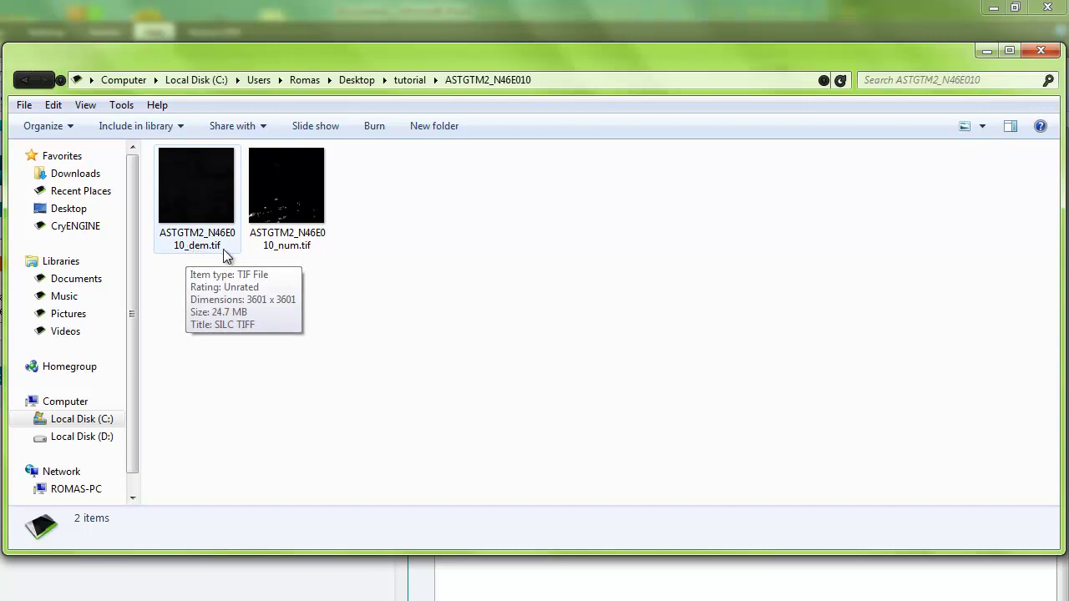
pyautogui.click(292, 255)
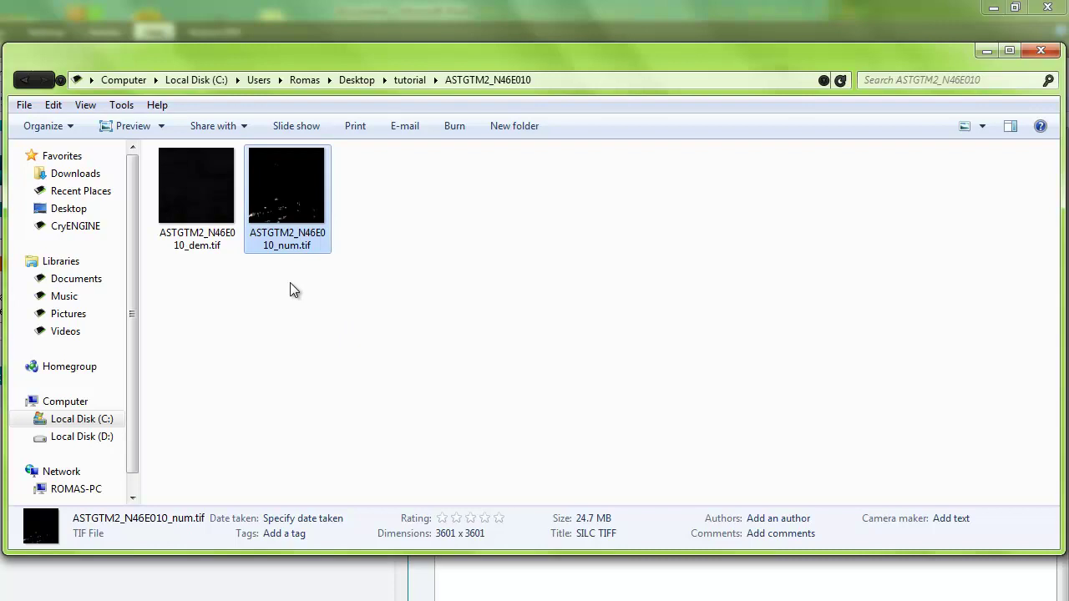
pyautogui.click(313, 334)
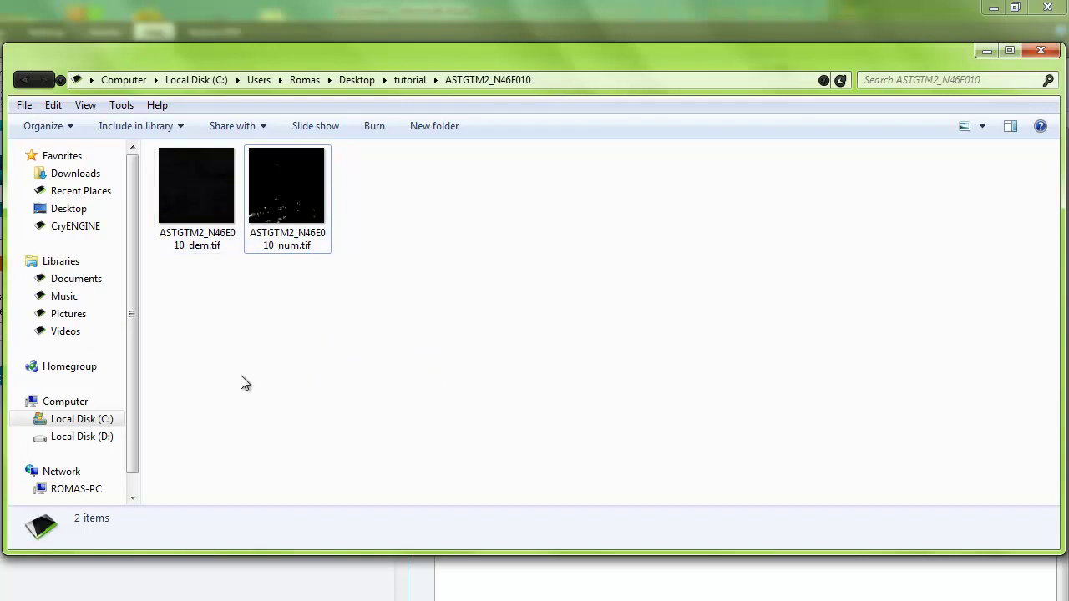
pyautogui.moveTo(201, 252)
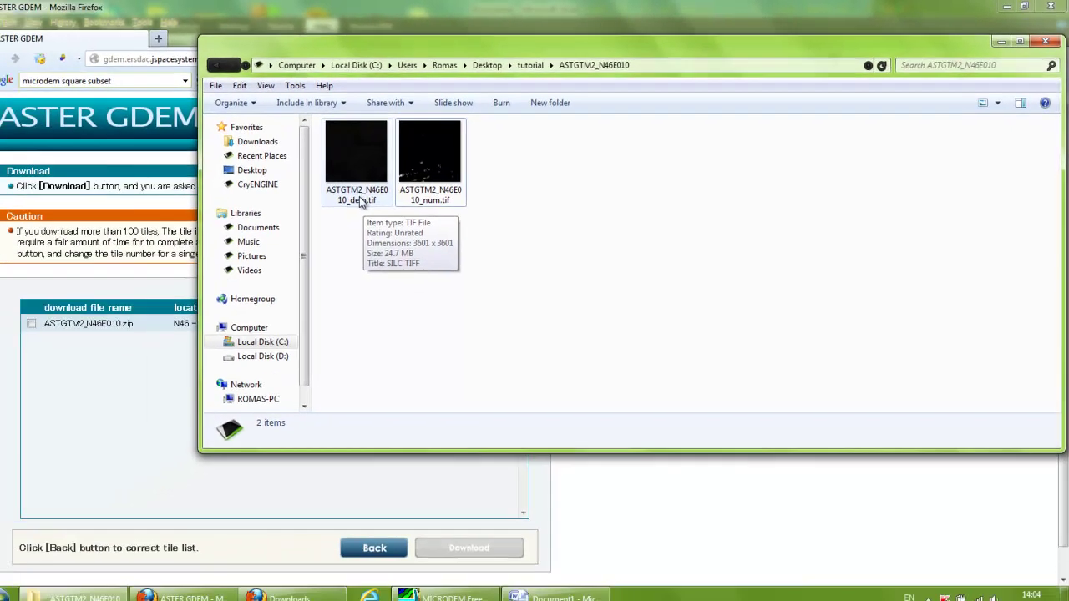
pyautogui.click(360, 200)
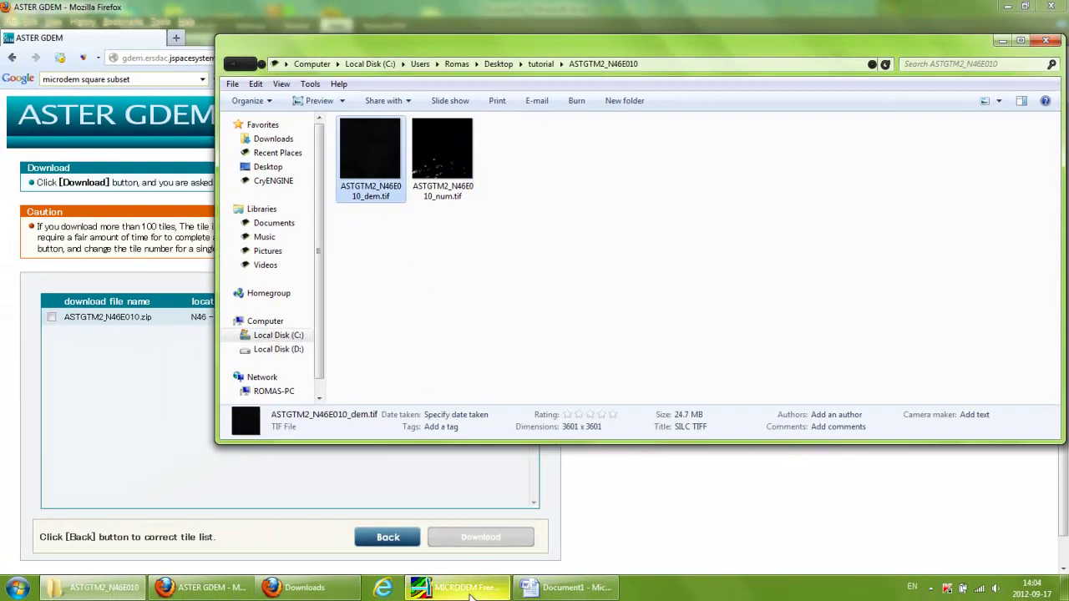
# Switch to MICRODEM and open ASTGTM2_N46E010_dem.tif from the Desktop's tutorial\ASTGTM2_N46E010 folder as a DEM.
pyautogui.click(471, 589)
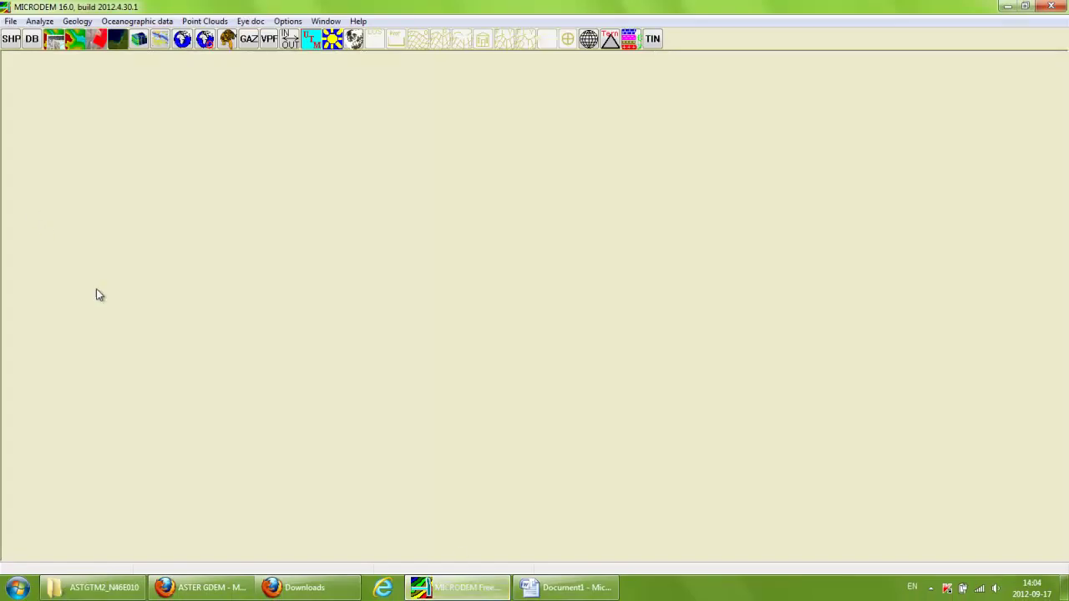
pyautogui.click(10, 21)
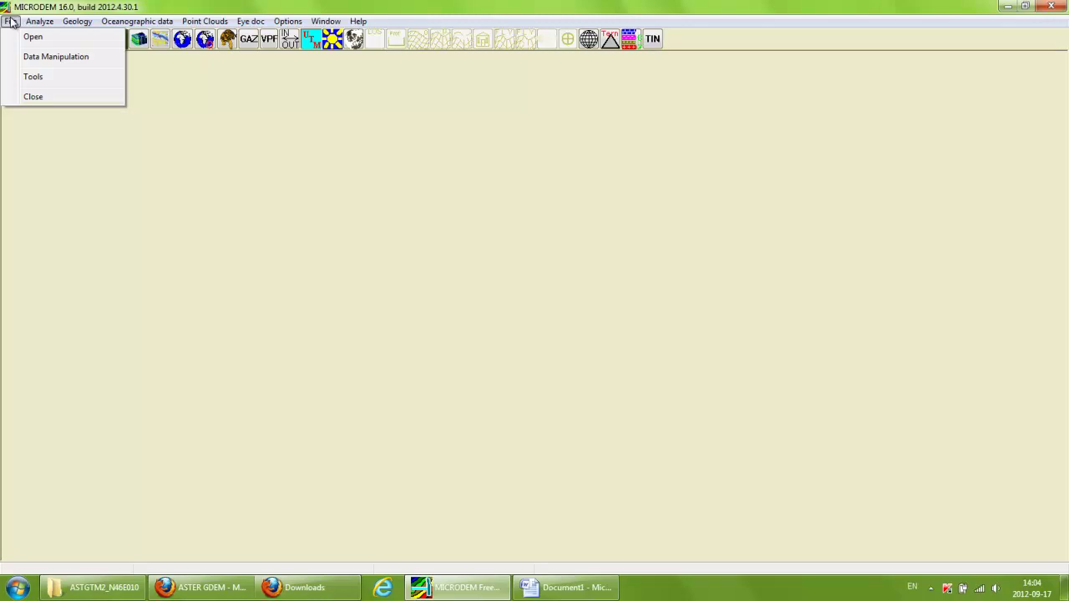
pyautogui.click(10, 21)
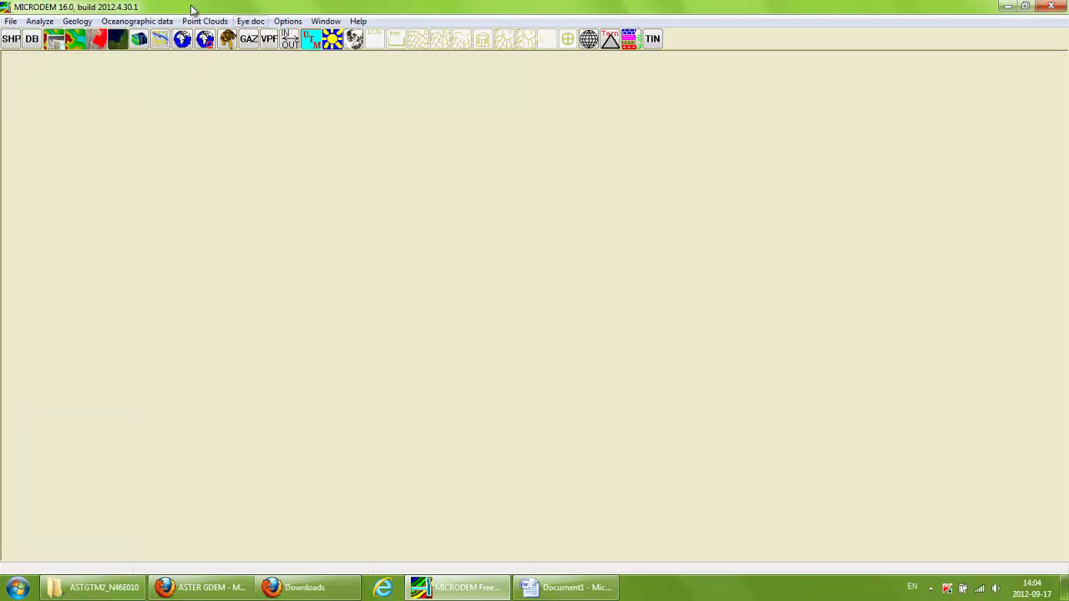
pyautogui.click(10, 21)
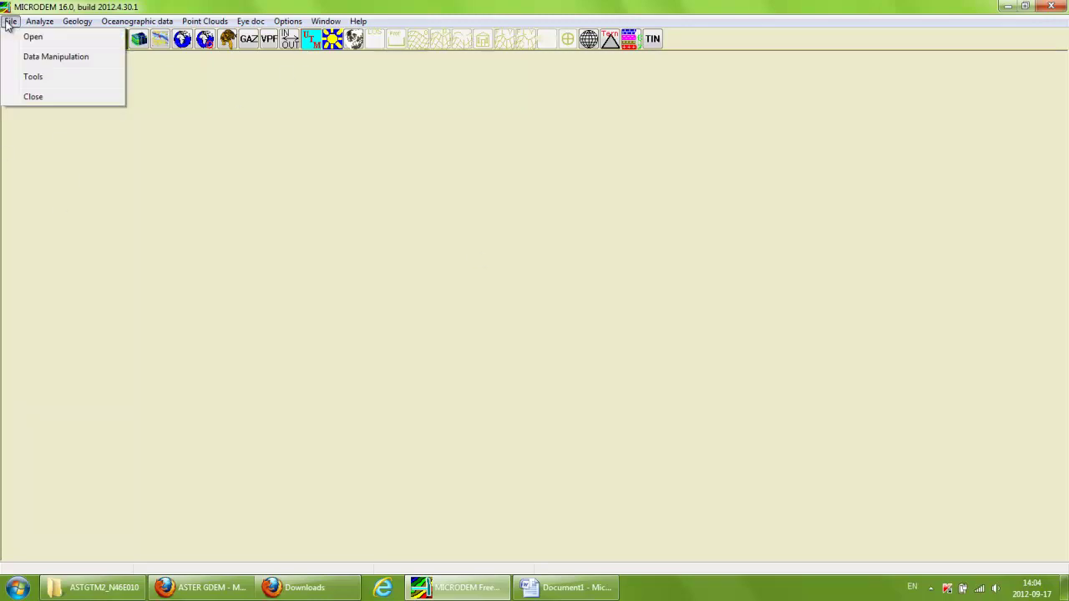
pyautogui.moveTo(17, 37)
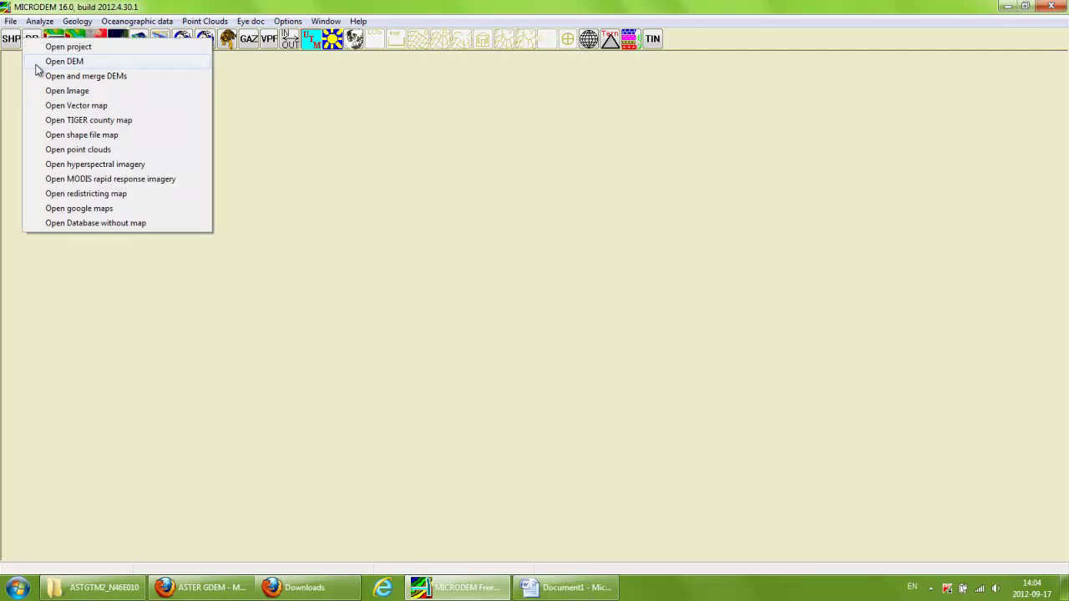
pyautogui.click(37, 62)
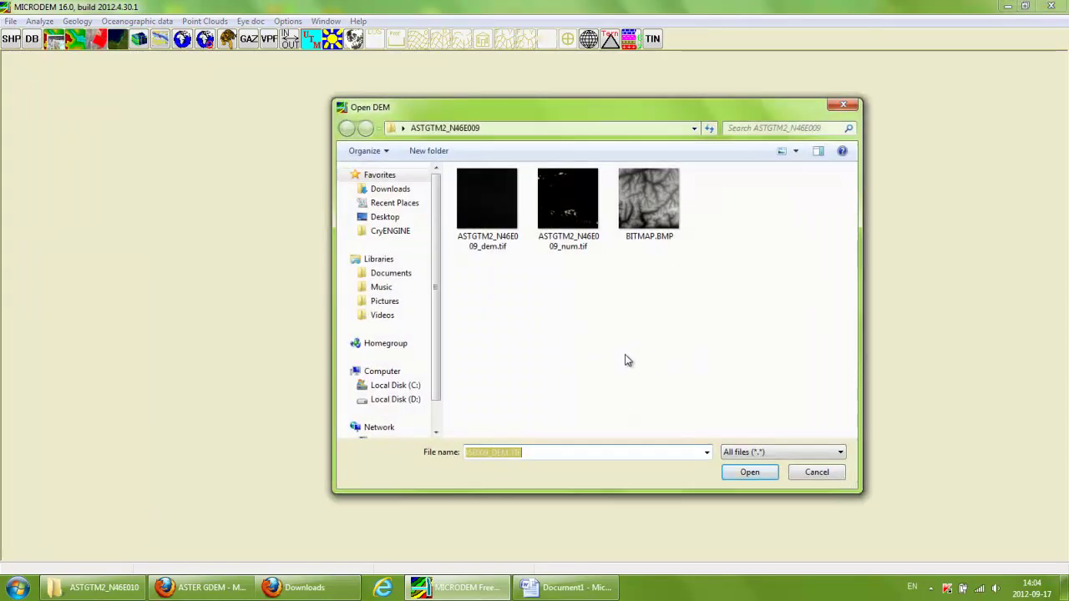
pyautogui.moveTo(435, 357); pyautogui.dragTo(447, 268)
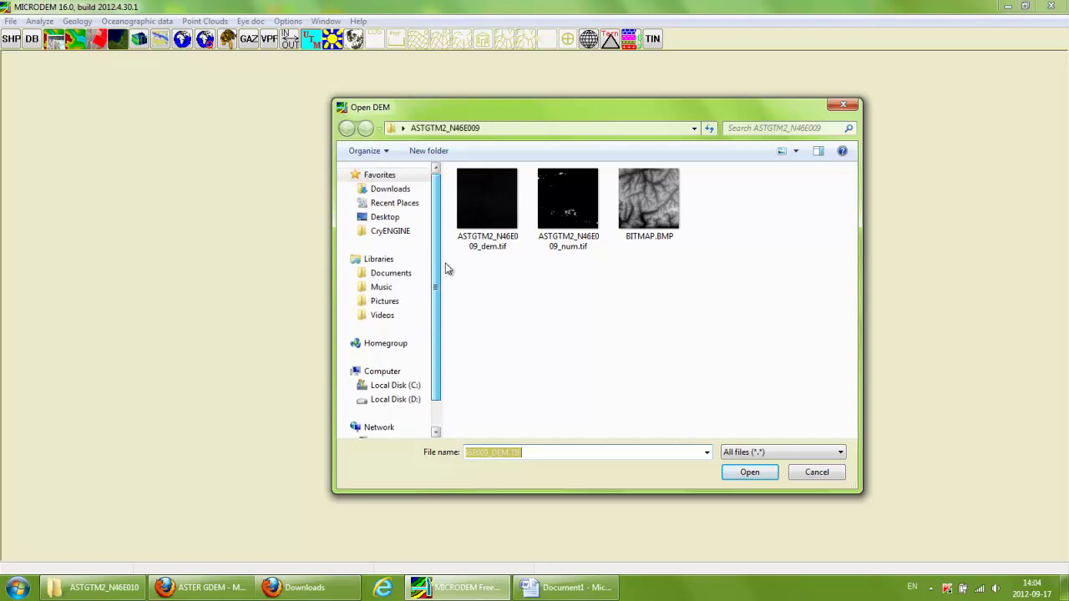
pyautogui.click(395, 215)
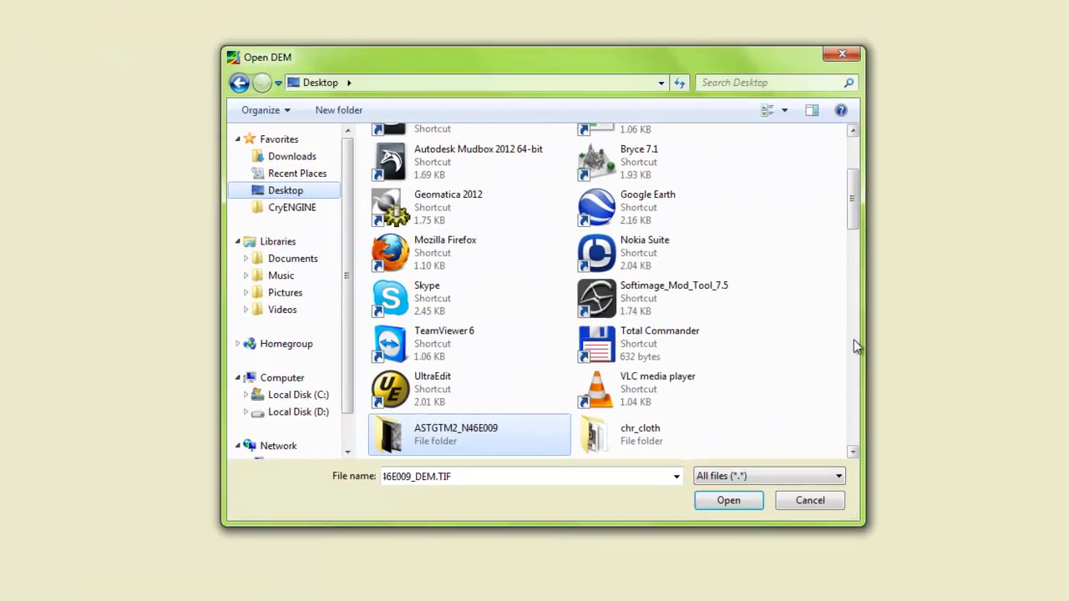
pyautogui.moveTo(858, 211); pyautogui.dragTo(864, 287)
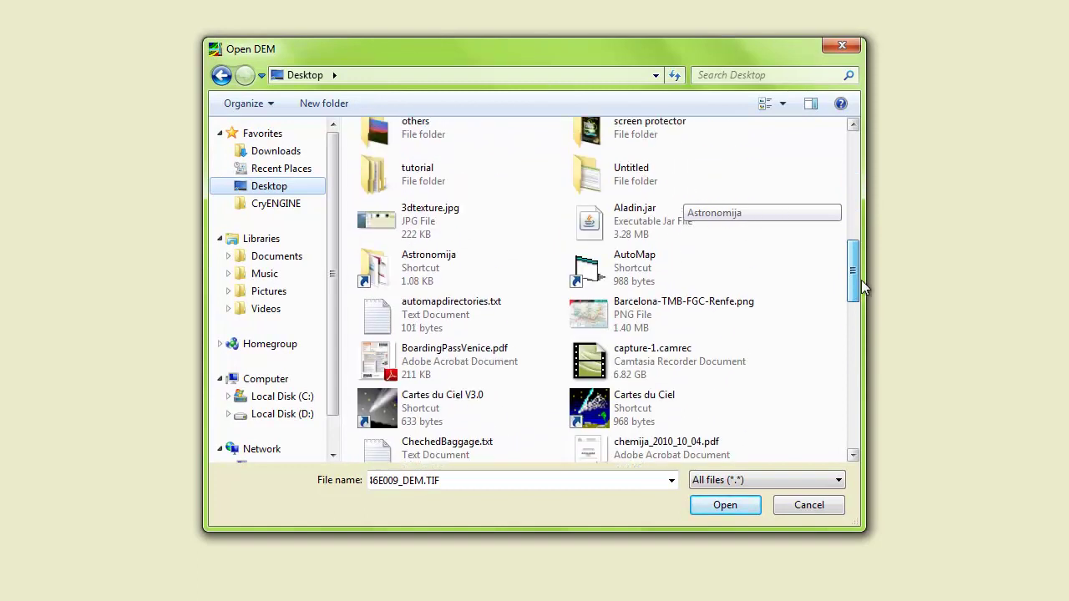
pyautogui.doubleClick(410, 177)
pyautogui.doubleClick(408, 139)
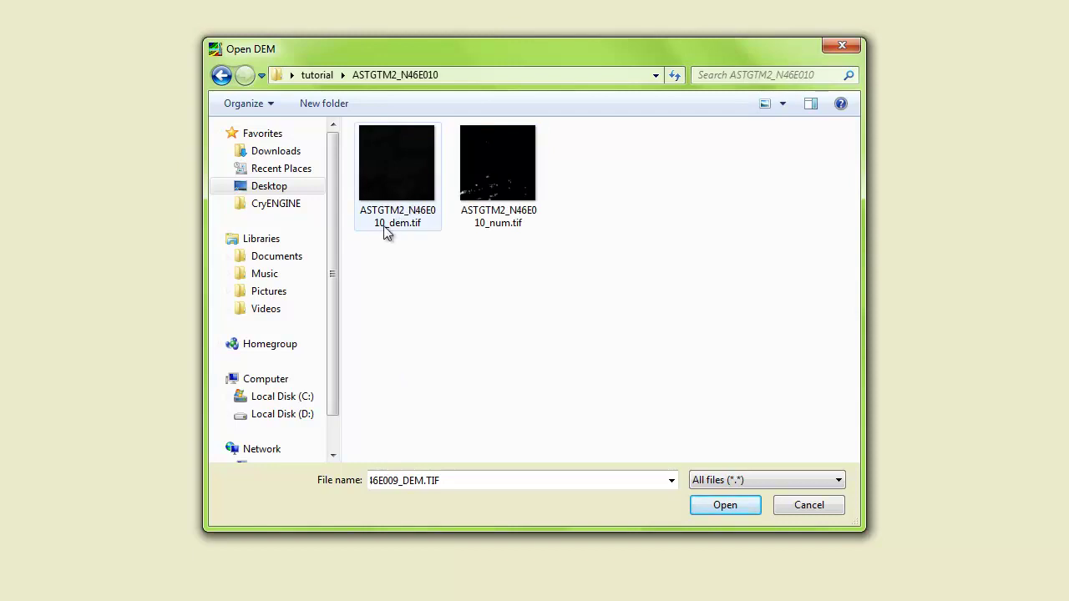
pyautogui.click(411, 160)
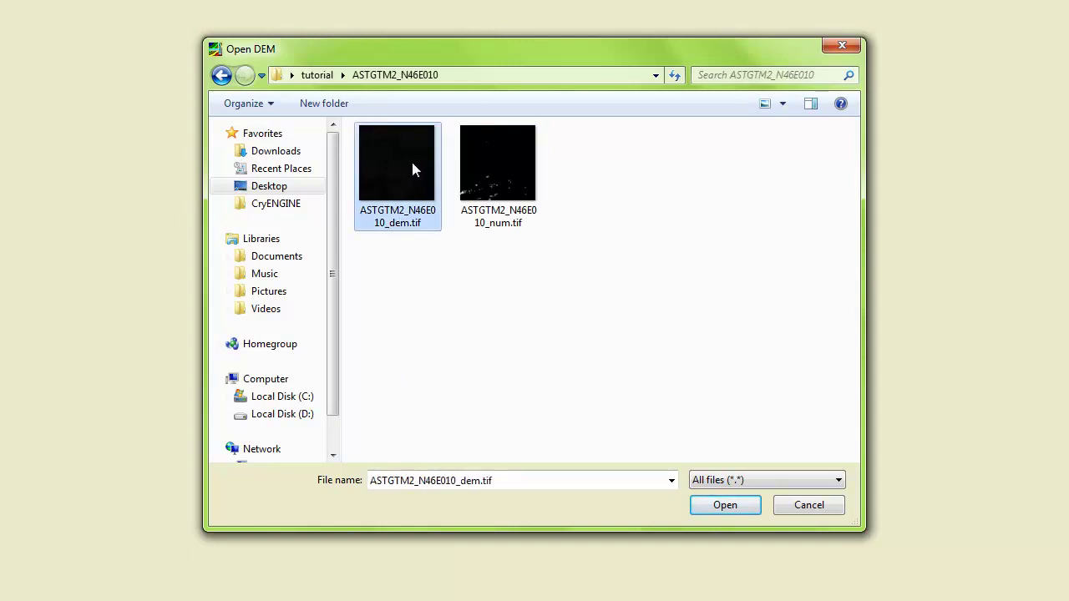
pyautogui.click(726, 504)
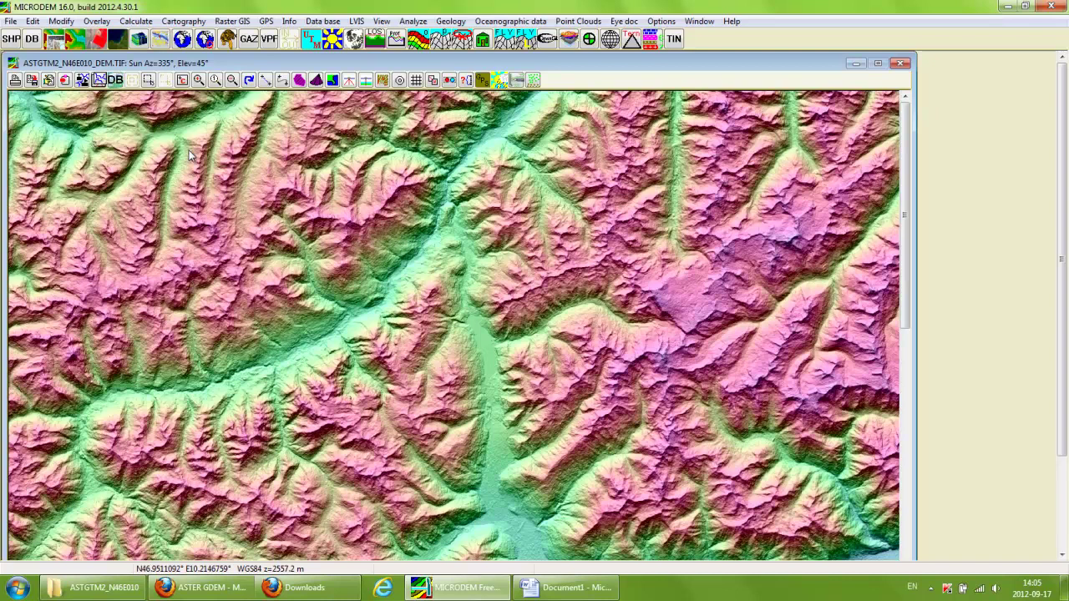
# Zoom the ASTGTM2_N46E010 DEM map out twice with the offered zoom out factor so the whole tile fits on screen.
pyautogui.click(231, 80)
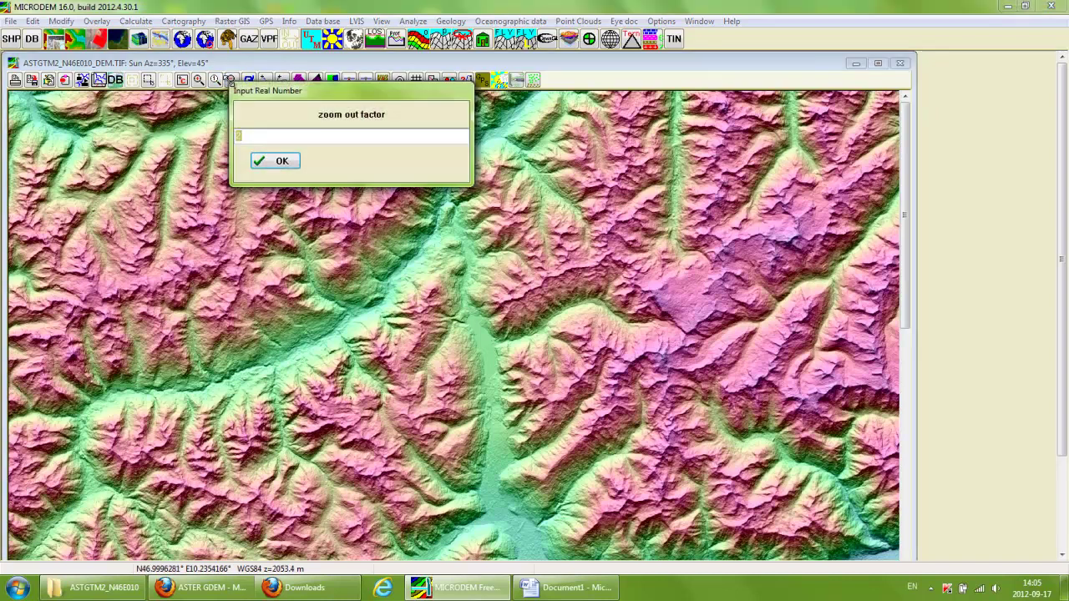
pyautogui.click(274, 160)
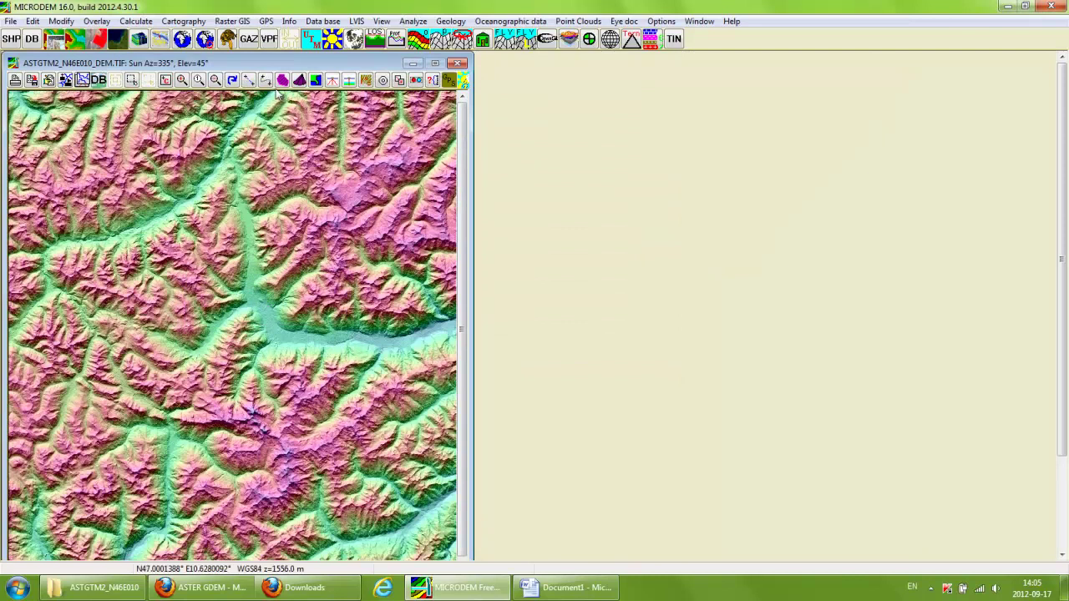
pyautogui.click(214, 80)
pyautogui.click(264, 163)
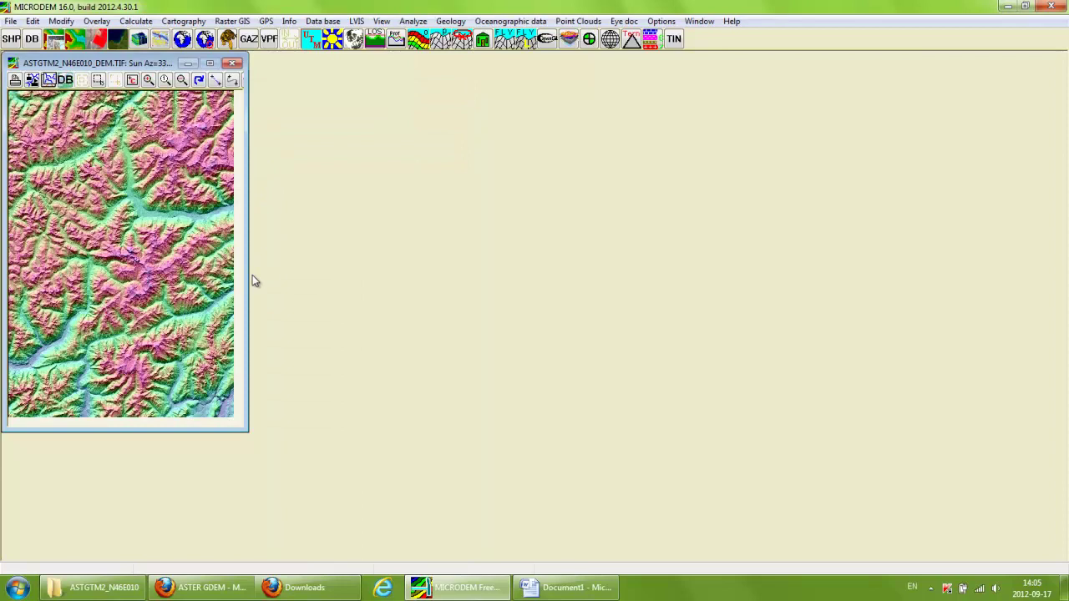
# Check the dem file's pixel dimensions in the ASTGTM2_N46E010 folder and the tile's location on the ASTER GDEM download page.
pyautogui.click(93, 588)
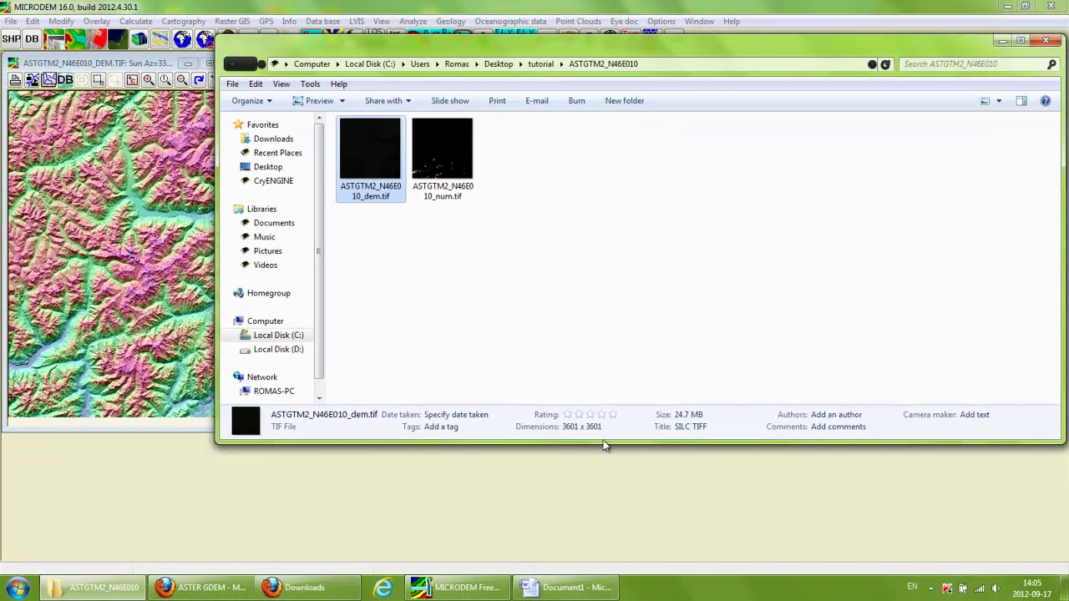
pyautogui.click(1002, 41)
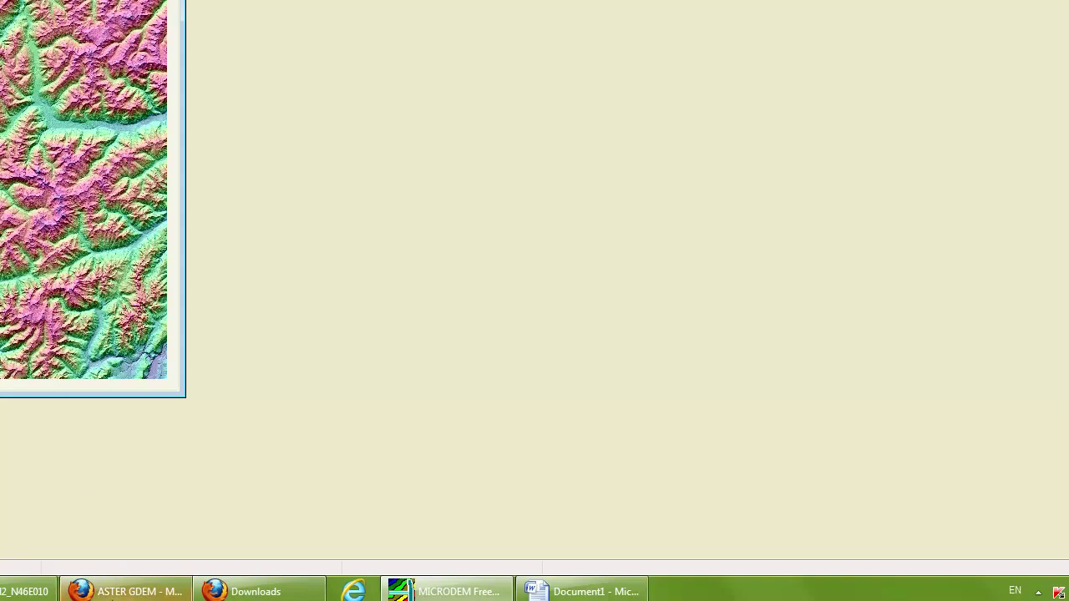
pyautogui.moveTo(117, 593)
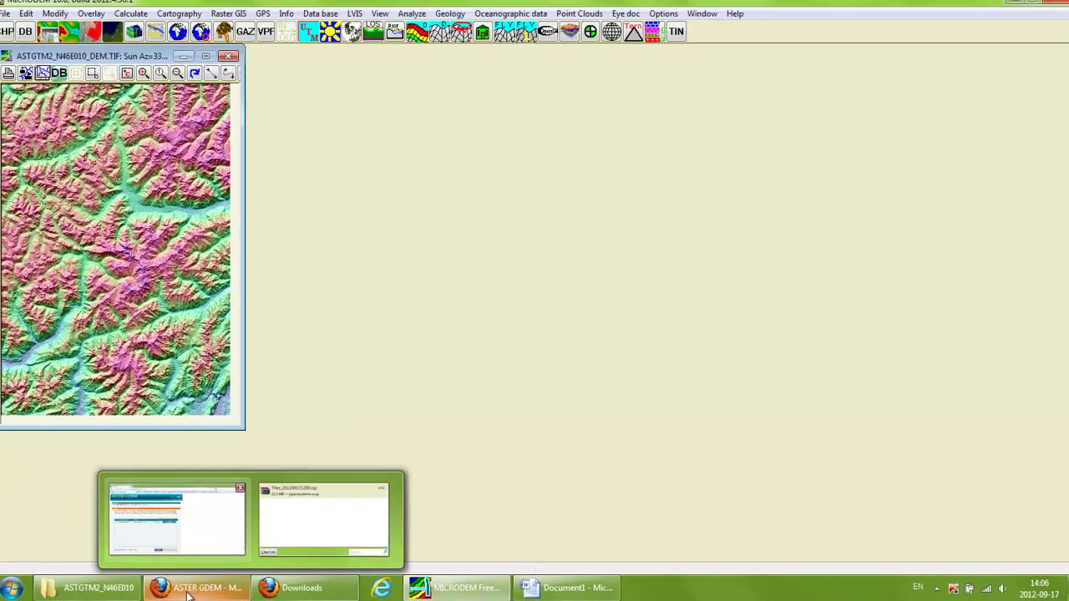
pyautogui.click(138, 593)
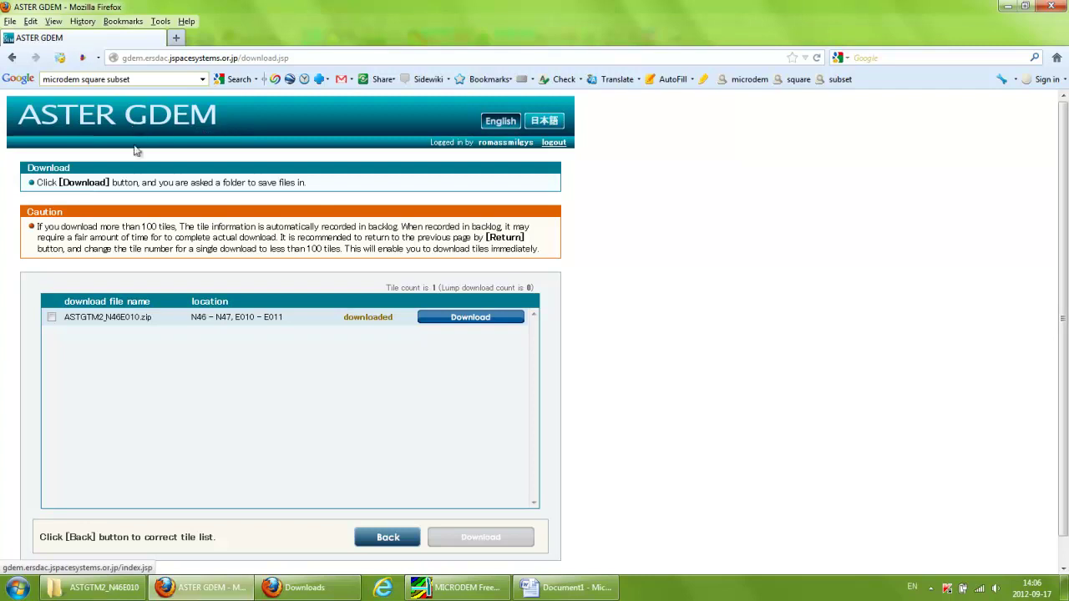
pyautogui.click(457, 587)
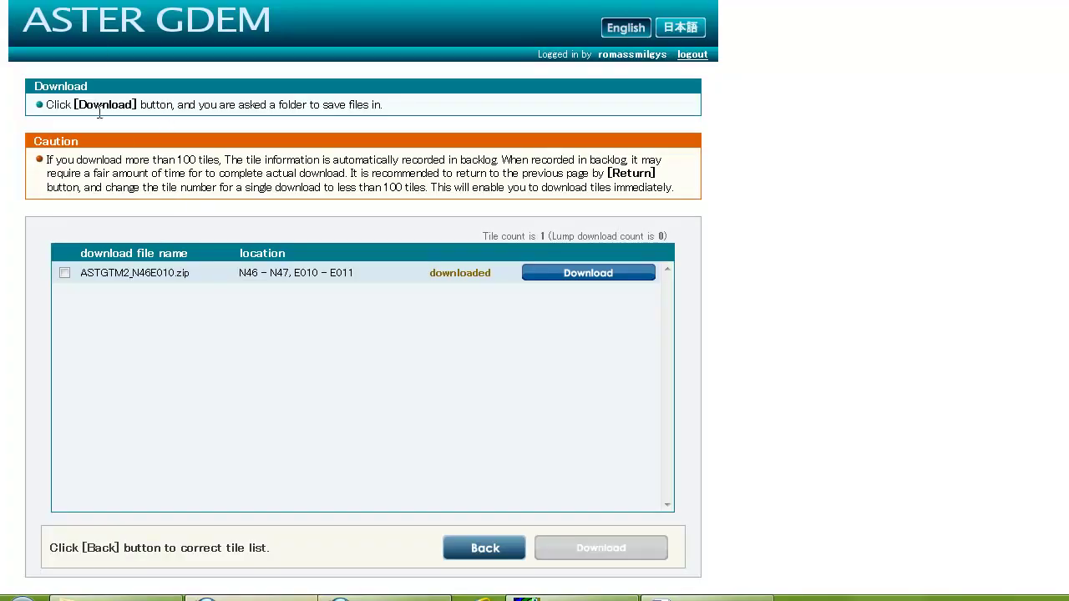
# Go to the ASTER GDEM site's home page and open its tile search page at the selection map.
pyautogui.click(92, 29)
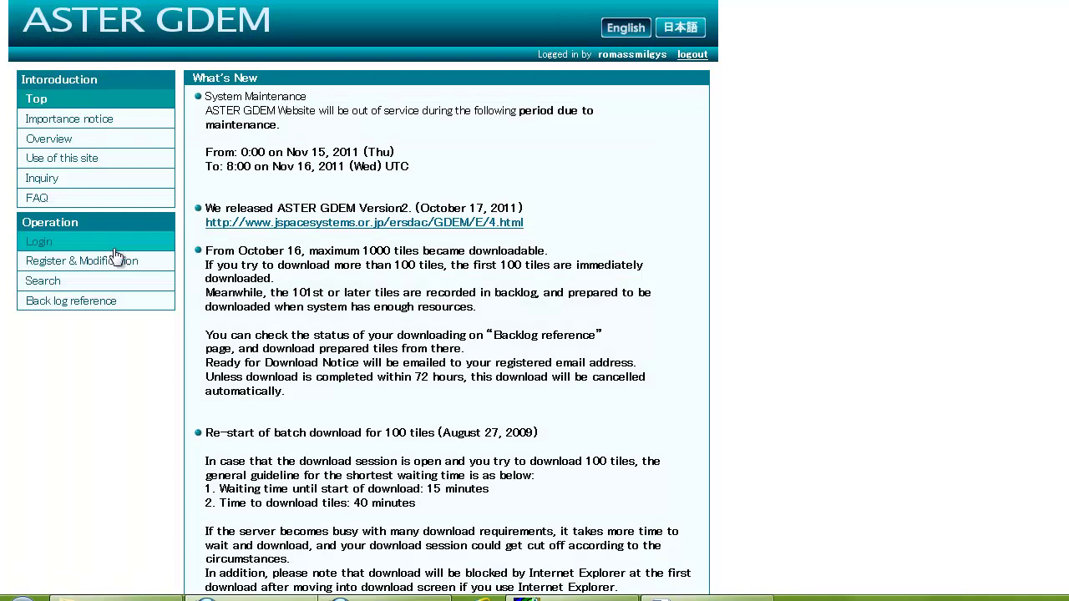
pyautogui.click(73, 282)
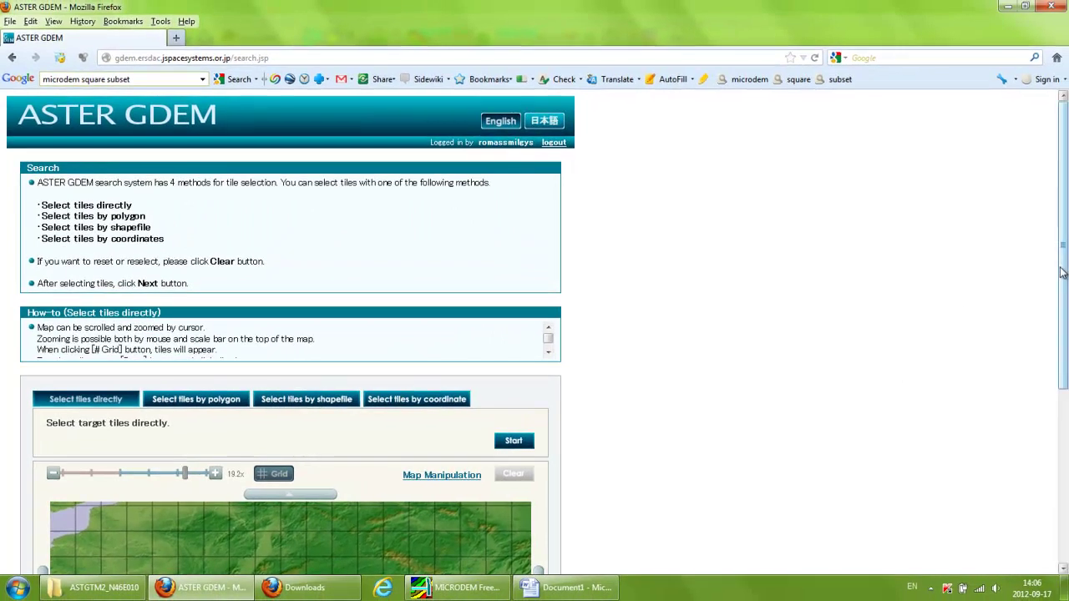
pyautogui.scroll(-1, 1068, 272)
pyautogui.scroll(-5, 1066, 297)
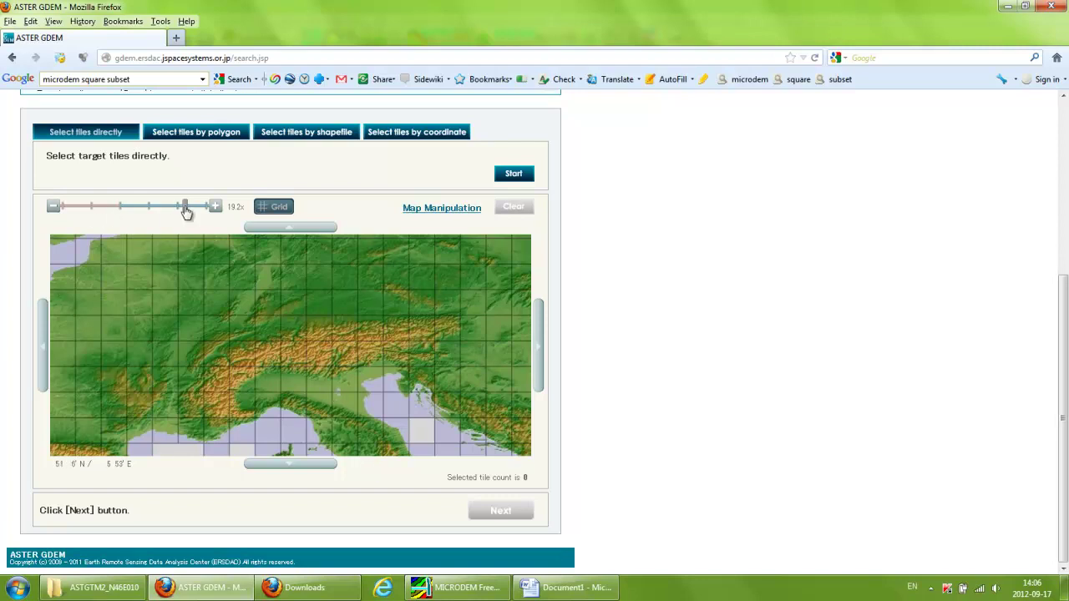
# Examine the elevation tile coverage across Europe, Scandinavia and Greenland on the search map at zoom levels between 1.8x and 4.1x.
pyautogui.moveTo(188, 212); pyautogui.dragTo(116, 214)
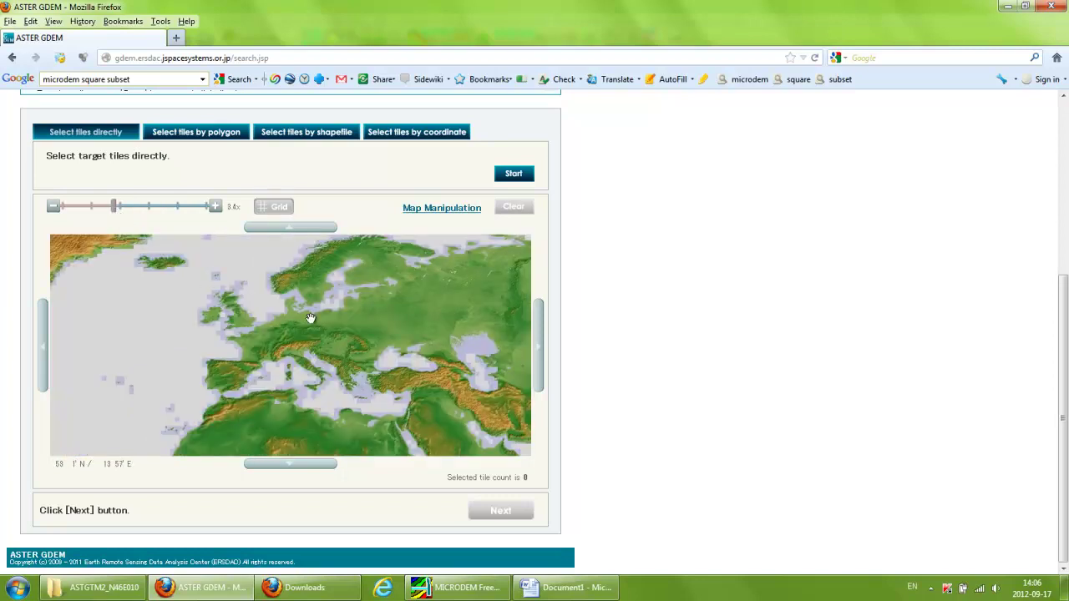
pyautogui.moveTo(115, 213); pyautogui.dragTo(89, 214)
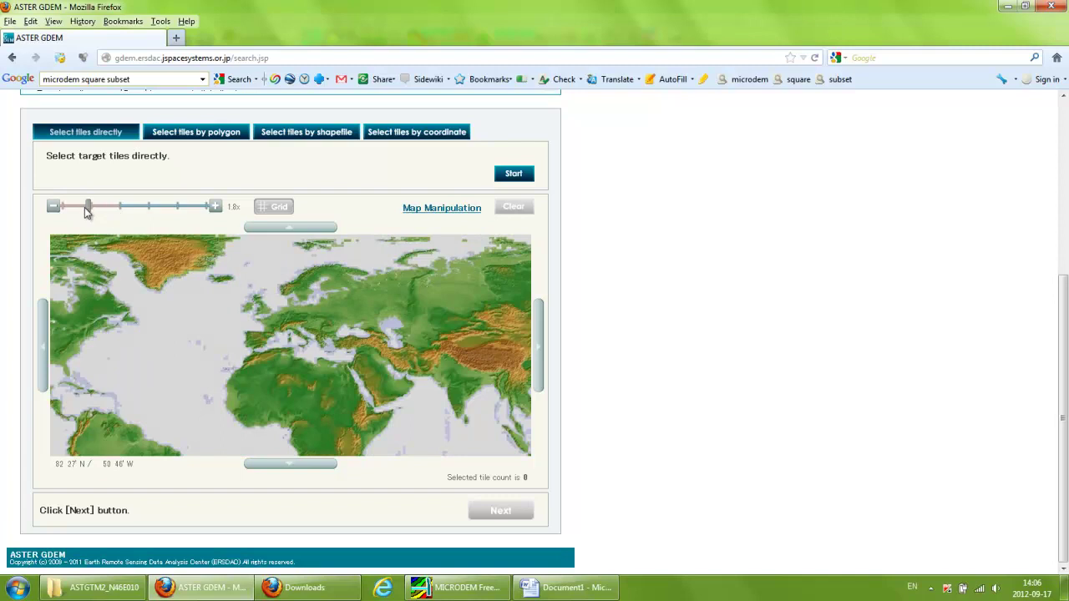
pyautogui.moveTo(88, 211); pyautogui.dragTo(108, 214)
pyautogui.moveTo(120, 214); pyautogui.dragTo(124, 213)
pyautogui.moveTo(270, 291); pyautogui.dragTo(265, 422)
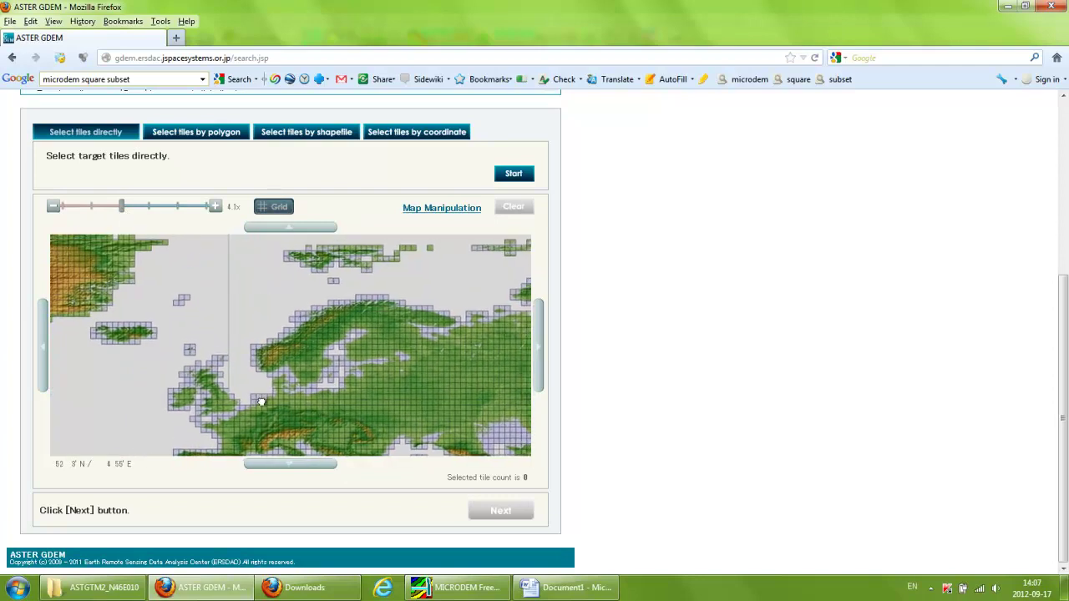
pyautogui.moveTo(375, 347); pyautogui.dragTo(333, 349)
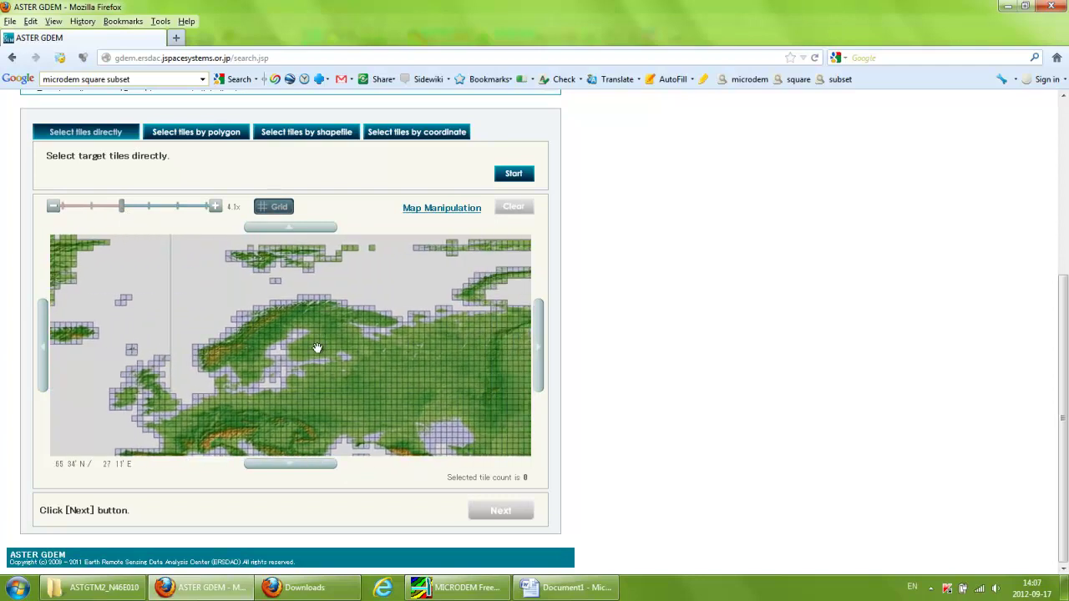
pyautogui.moveTo(61, 299); pyautogui.dragTo(257, 332)
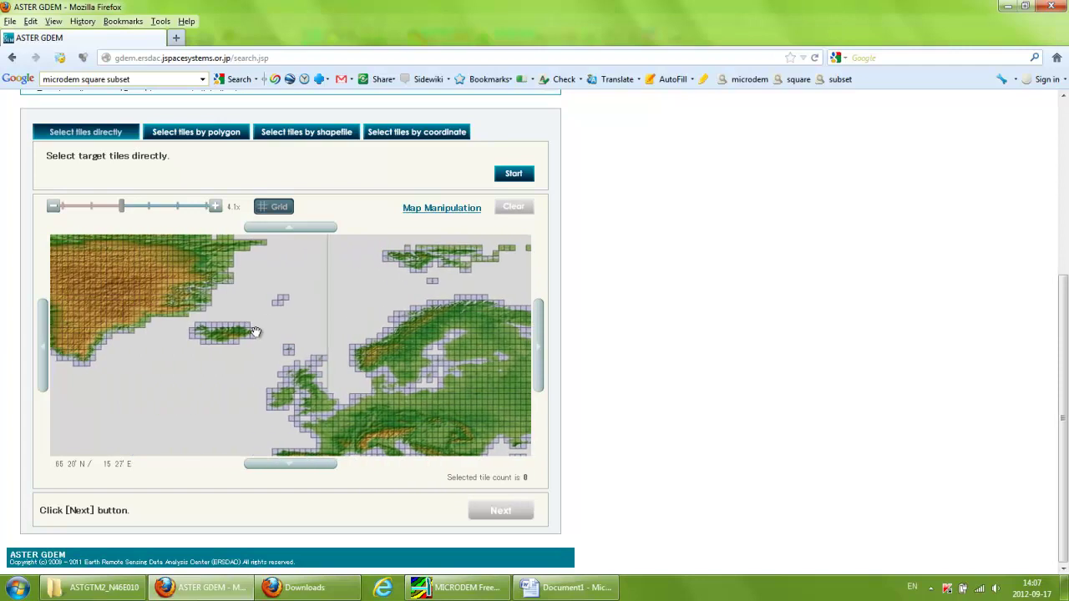
pyautogui.moveTo(188, 274); pyautogui.dragTo(207, 288)
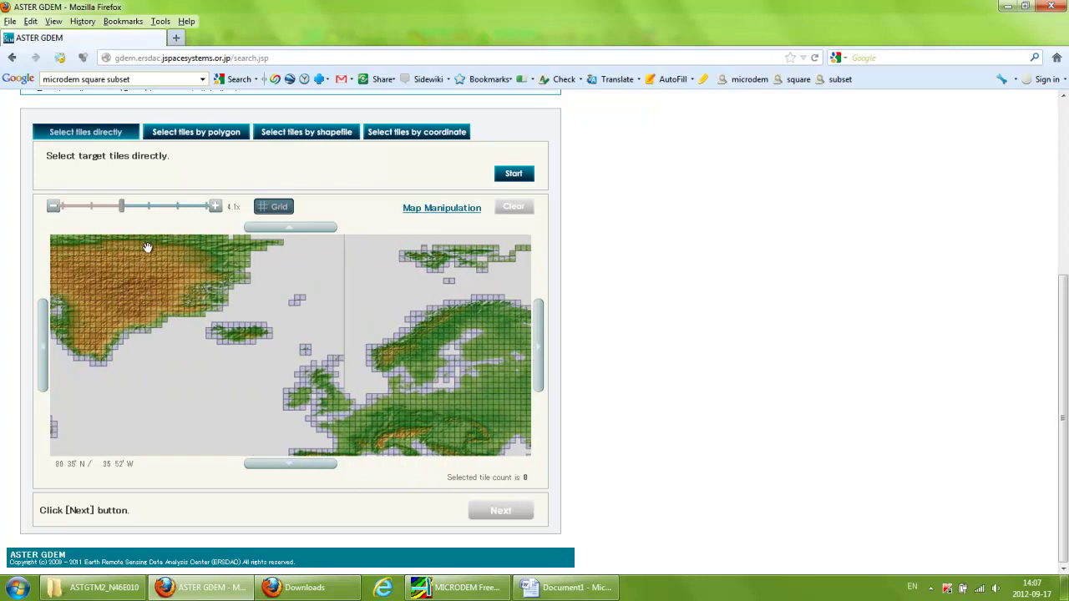
pyautogui.moveTo(396, 311); pyautogui.dragTo(244, 313)
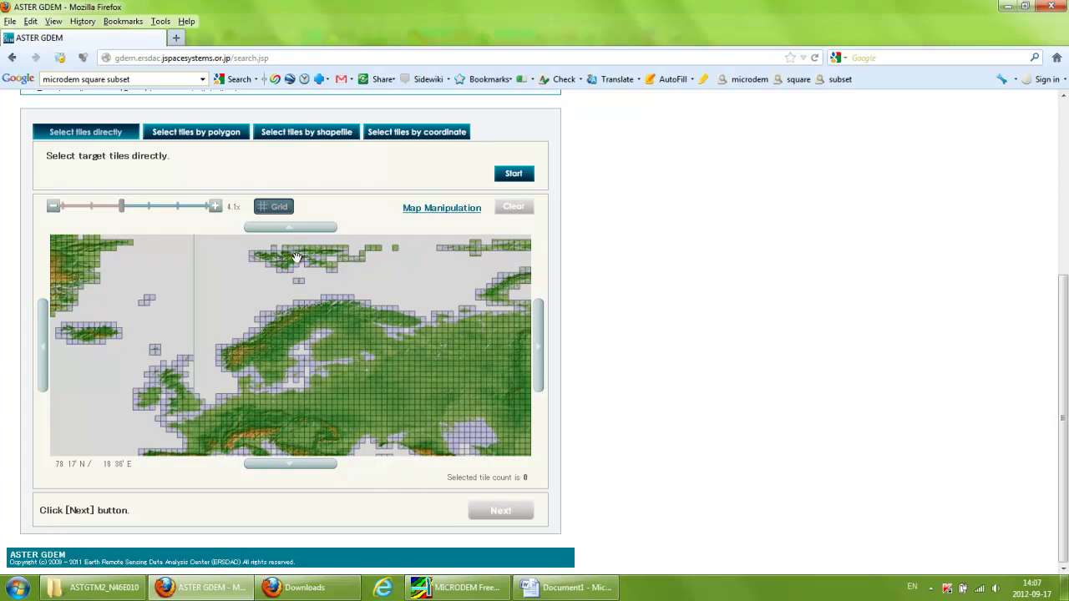
pyautogui.moveTo(398, 348); pyautogui.dragTo(342, 353)
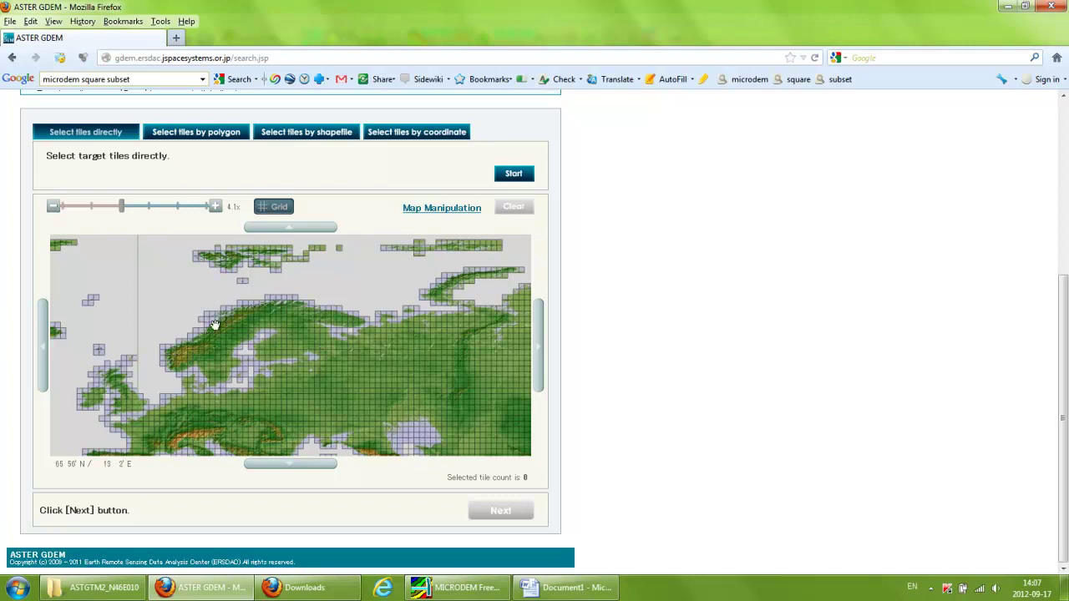
pyautogui.moveTo(252, 381); pyautogui.dragTo(328, 337)
pyautogui.moveTo(358, 370); pyautogui.dragTo(391, 416)
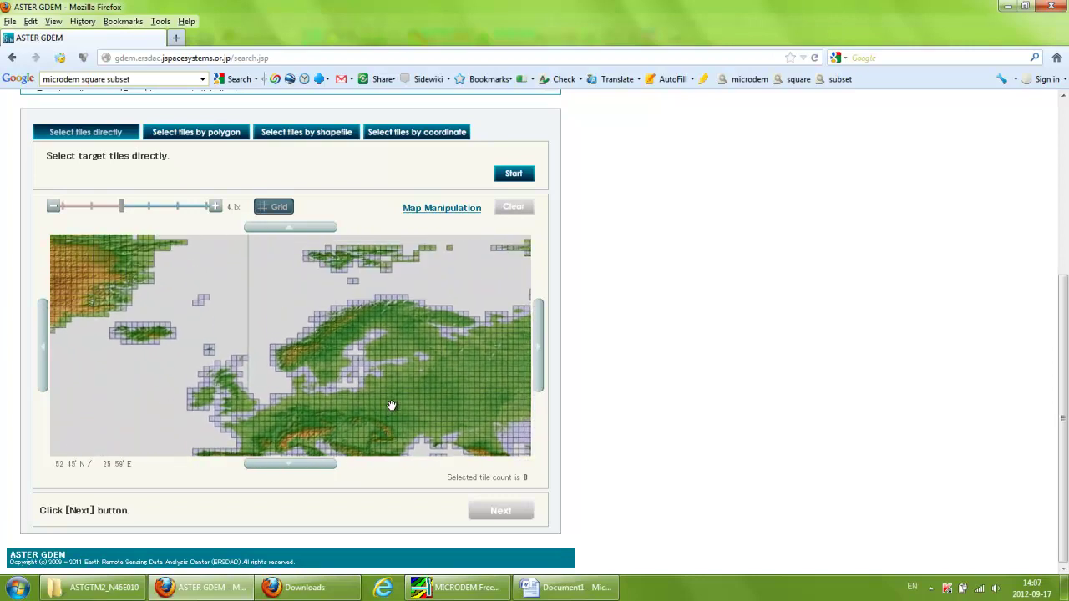
# Set the search map to the 1x world view and compare it with the Alpine DEM map open in MICRODEM.
pyautogui.moveTo(122, 215); pyautogui.dragTo(61, 218)
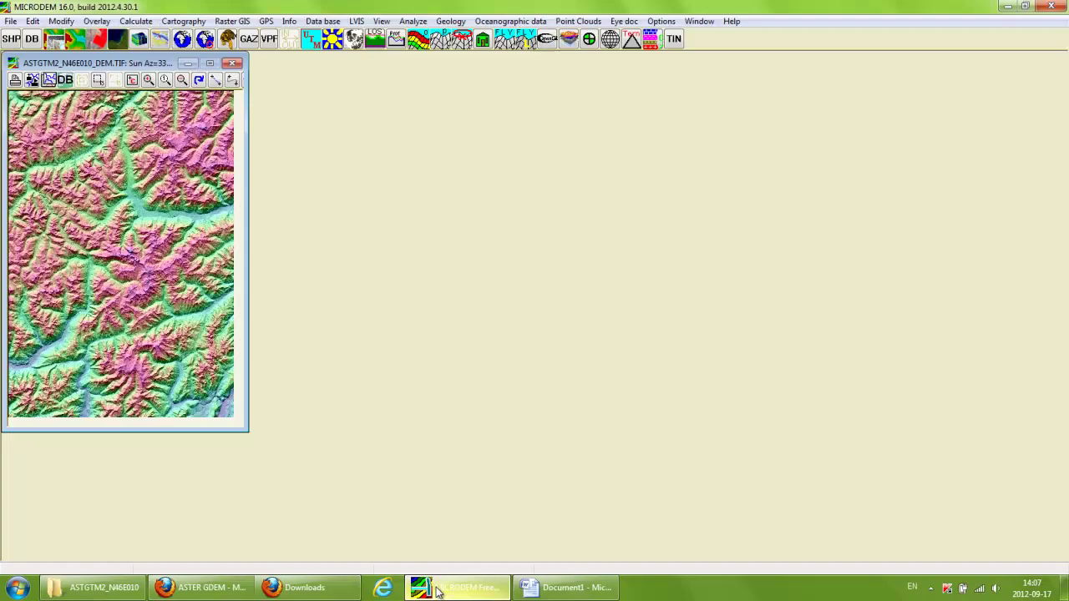
pyautogui.click(455, 587)
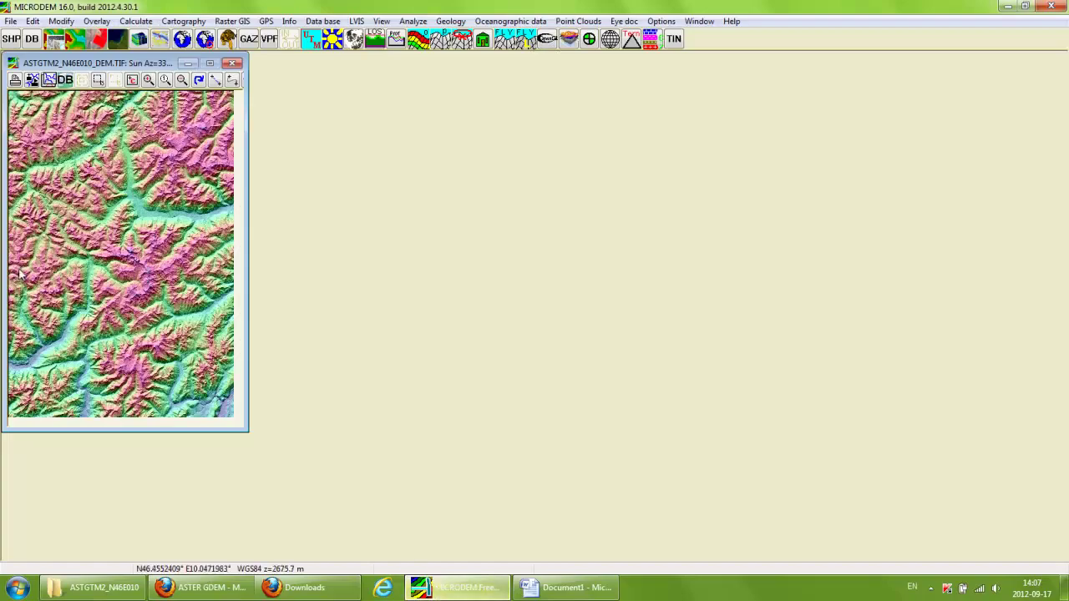
pyautogui.click(460, 587)
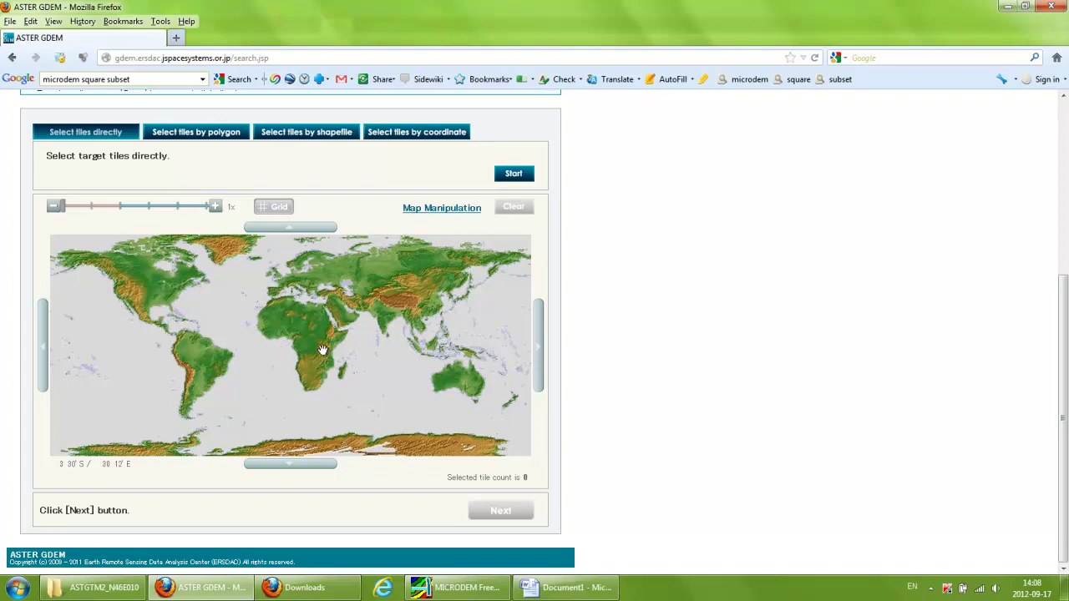
# Switch to MICRODEM and recolour the Alpine DEM's elevation map with the Gray scale display colors.
pyautogui.click(451, 588)
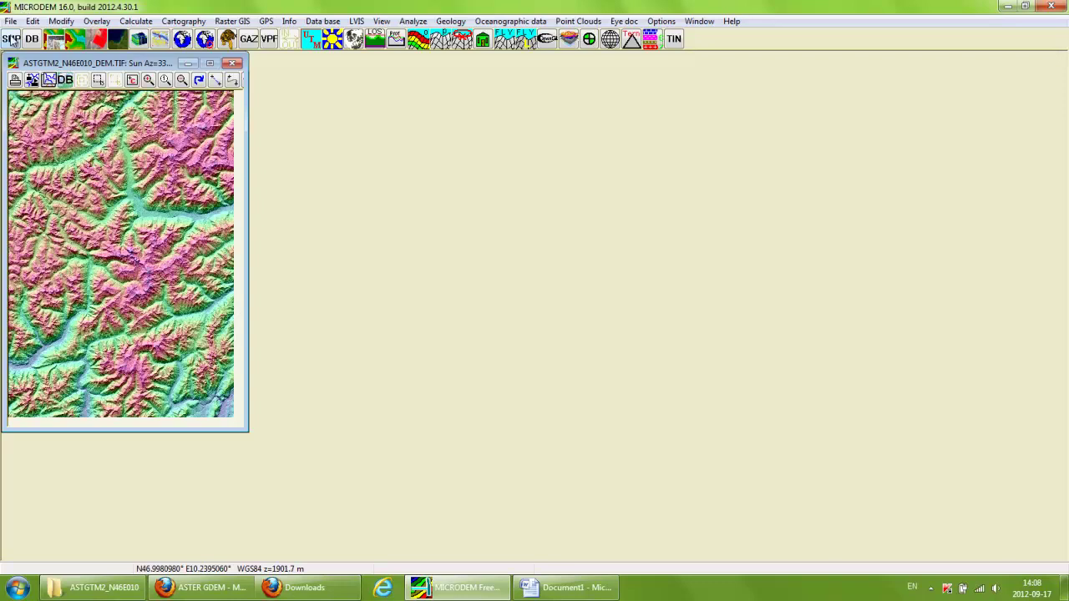
pyautogui.click(11, 22)
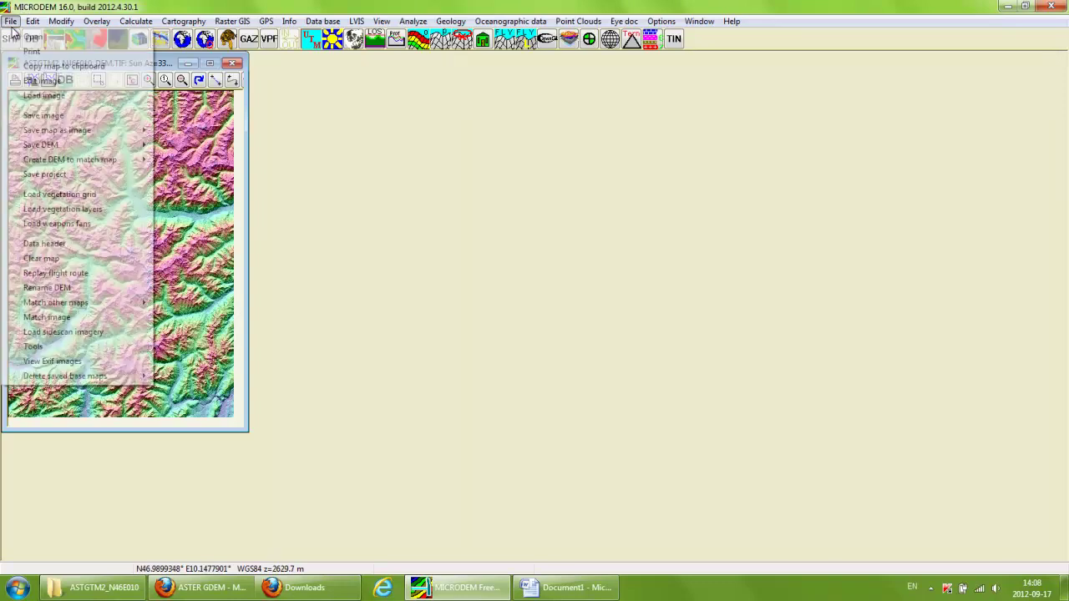
pyautogui.moveTo(33, 26)
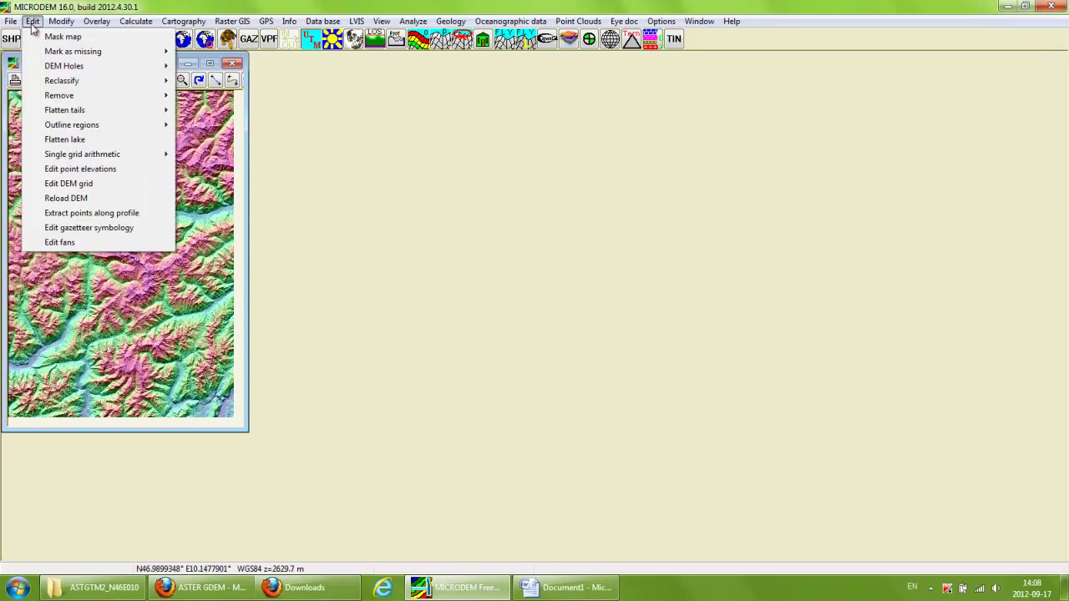
pyautogui.moveTo(65, 25)
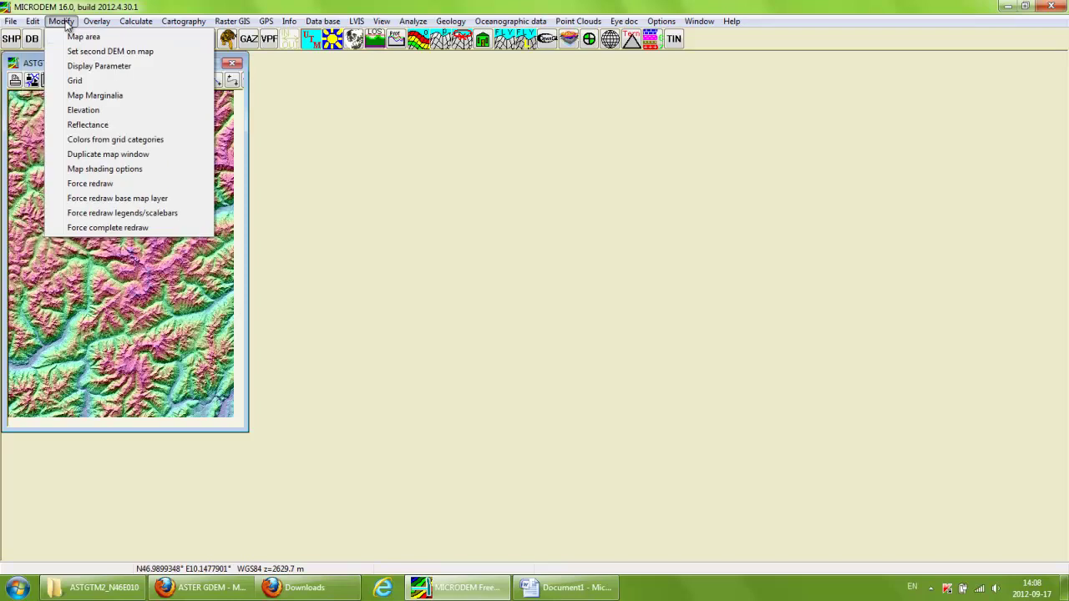
pyautogui.click(95, 110)
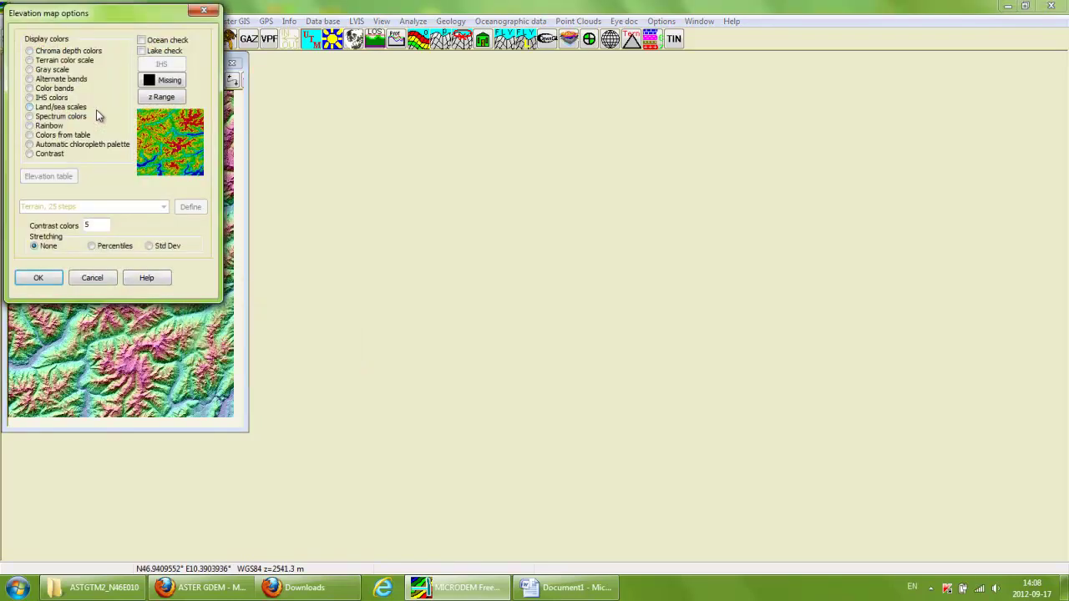
pyautogui.click(30, 71)
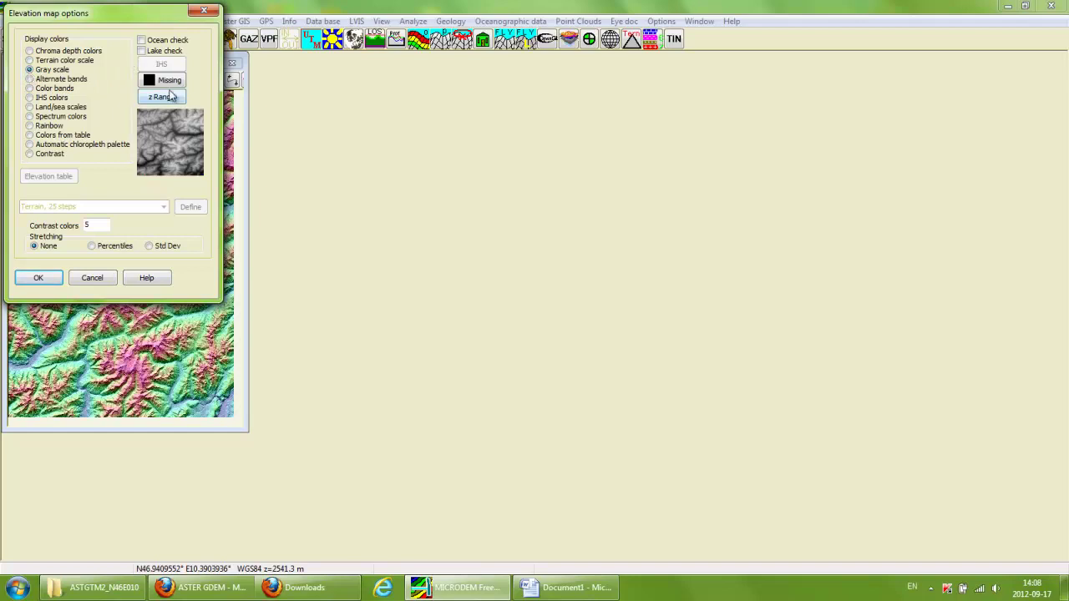
pyautogui.click(39, 277)
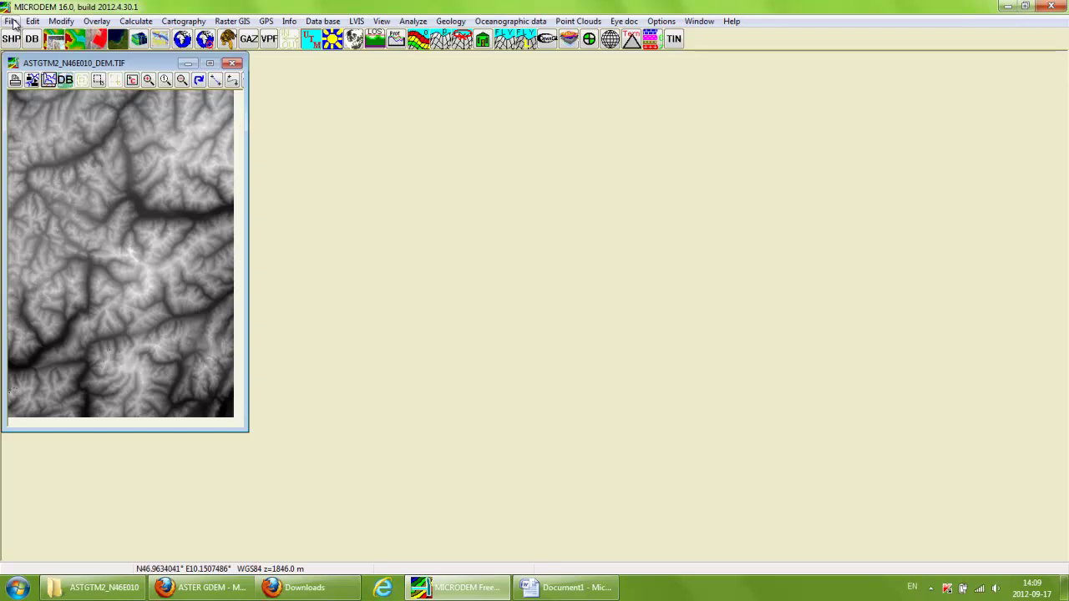
# Redraw the grayscale elevation map at full resolution and enlarge its map window.
pyautogui.click(168, 81)
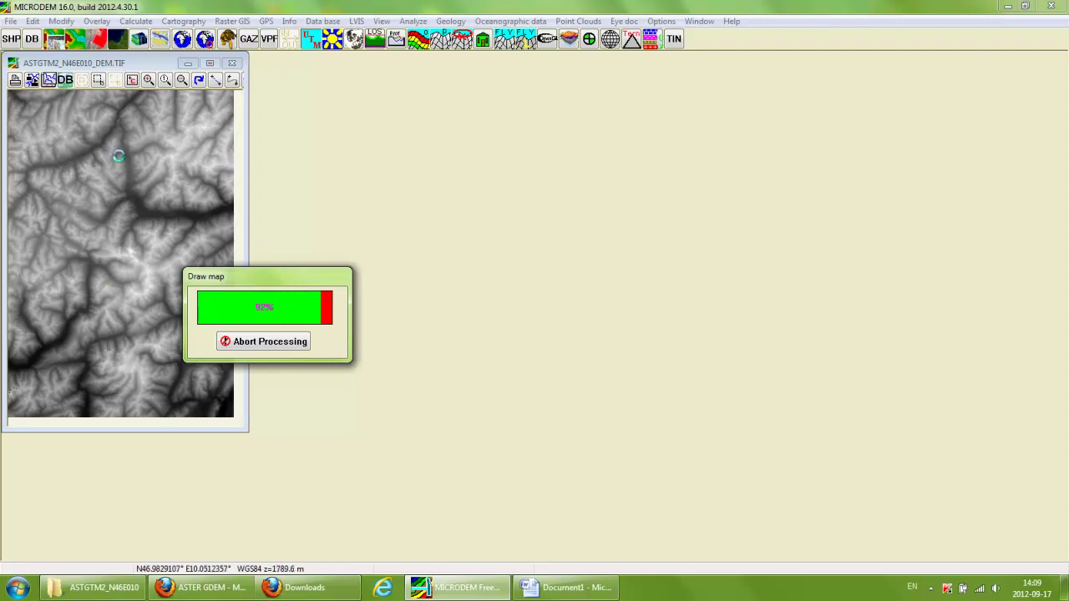
pyautogui.scroll(3, 88, 312)
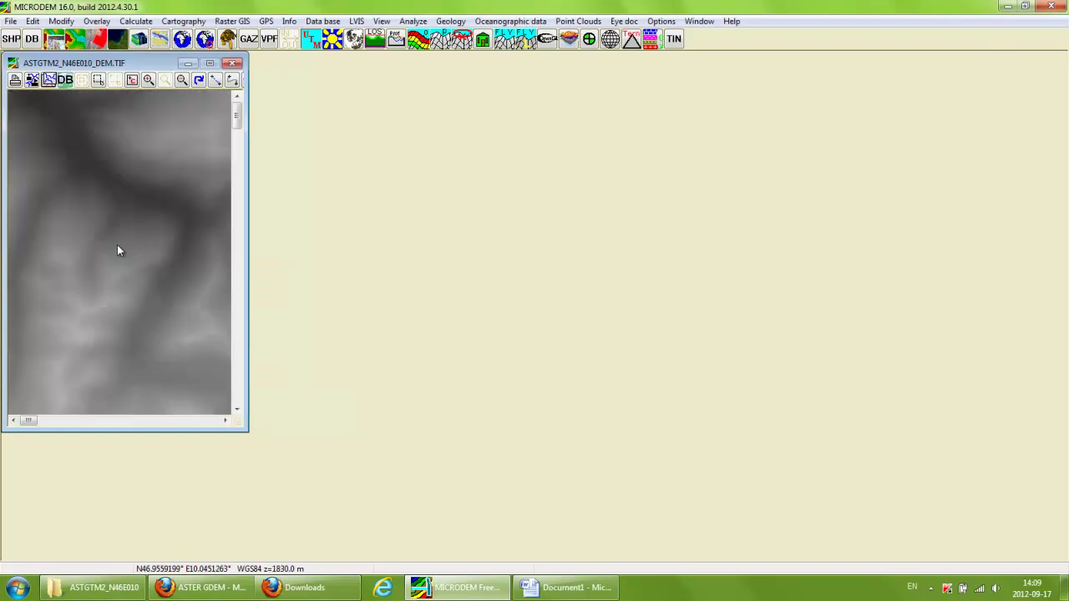
pyautogui.moveTo(250, 433); pyautogui.dragTo(561, 563)
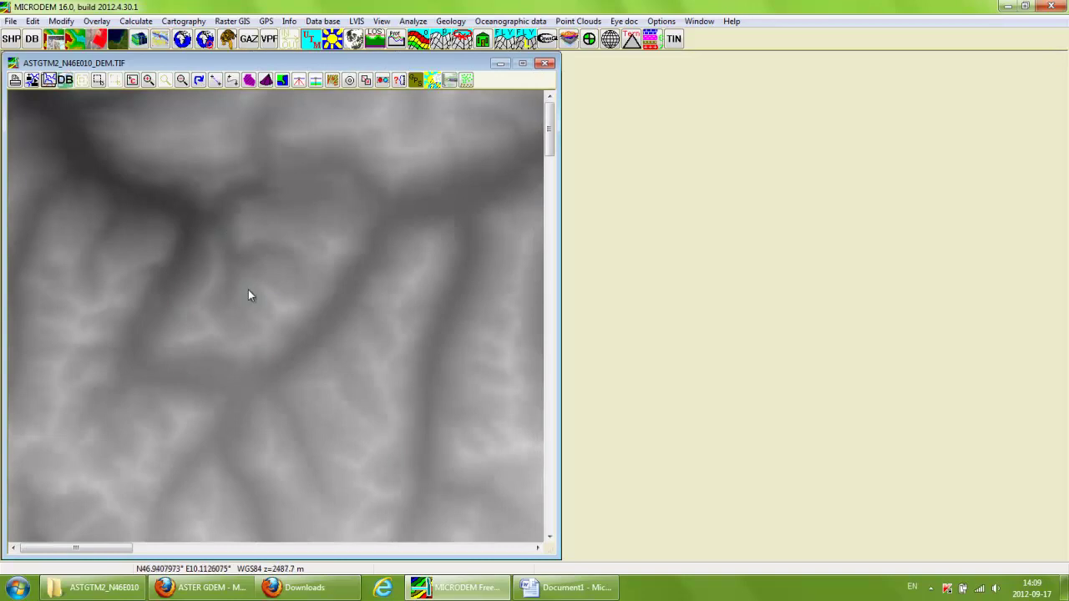
# Save the map image as a BMP file named bitmap in the ASTGTM2_N46E010 folder.
pyautogui.click(16, 22)
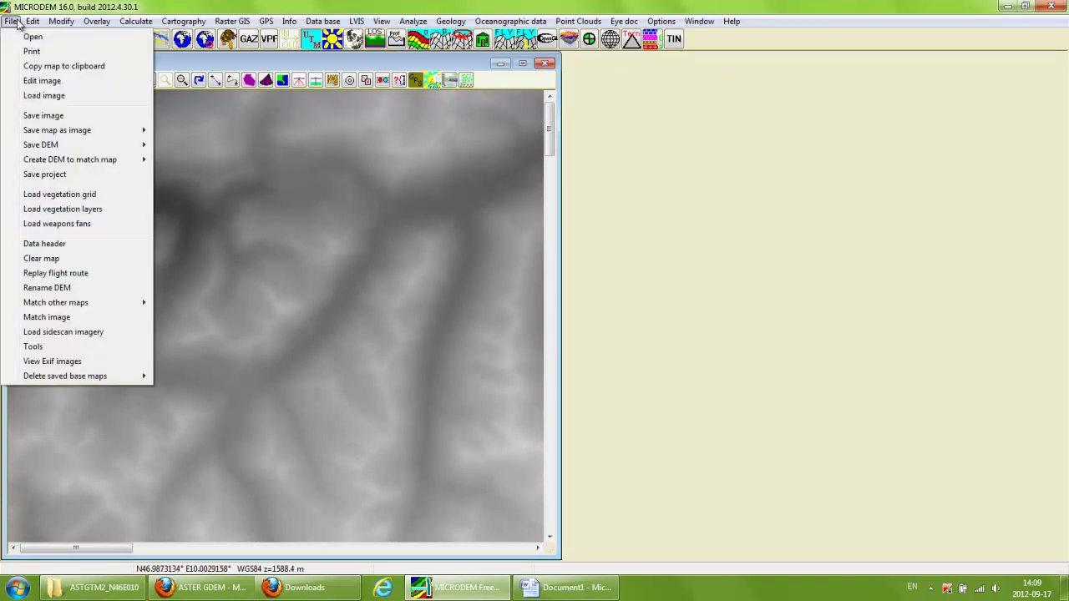
pyautogui.click(37, 116)
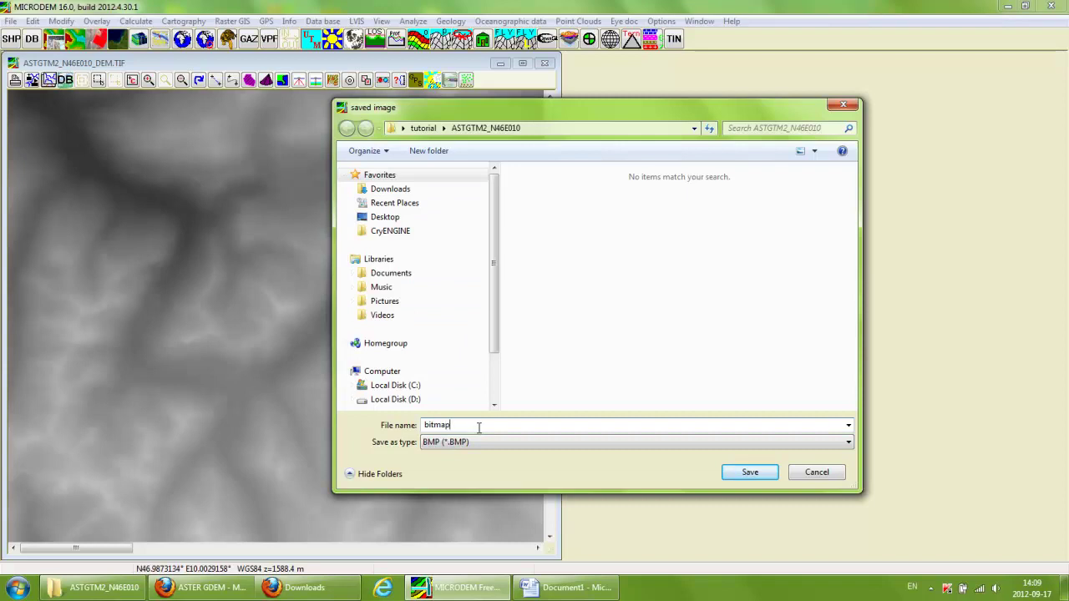
pyautogui.click(750, 472)
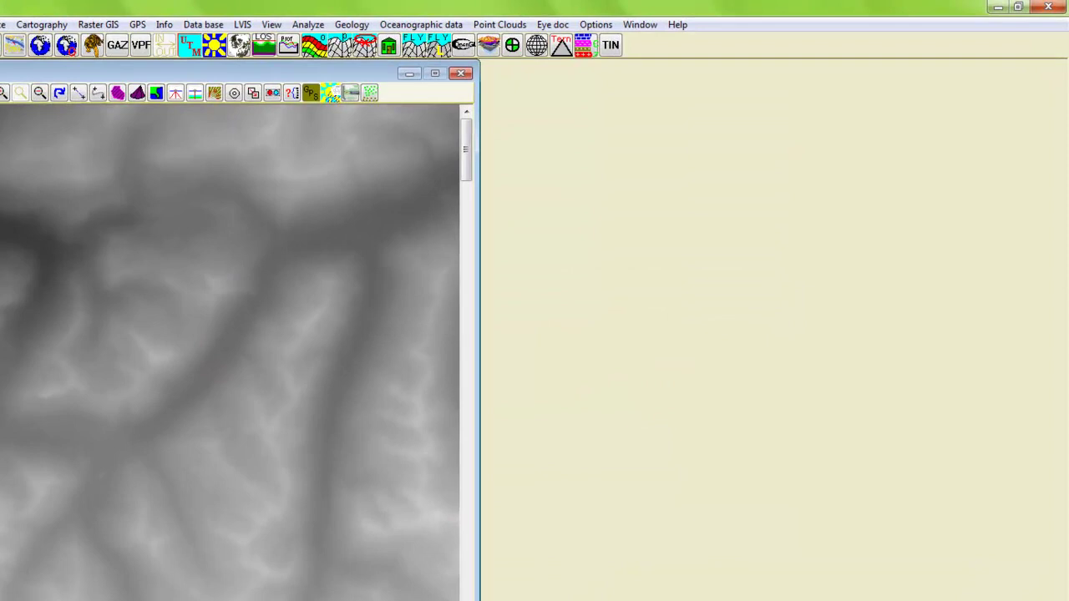
# Switch to the ASTGTM2_N46E010 folder and check the pixel dimensions of BITMAP.BMP.
pyautogui.hotkey('alt', 'Tab')
pyautogui.click(433, 190)
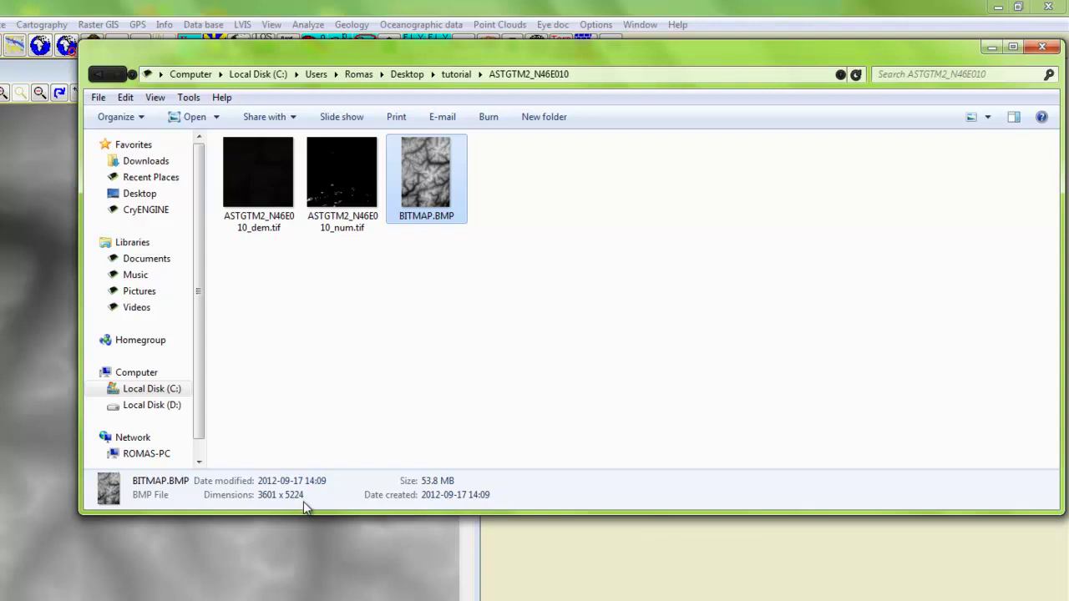
pyautogui.moveTo(518, 48); pyautogui.dragTo(502, 135)
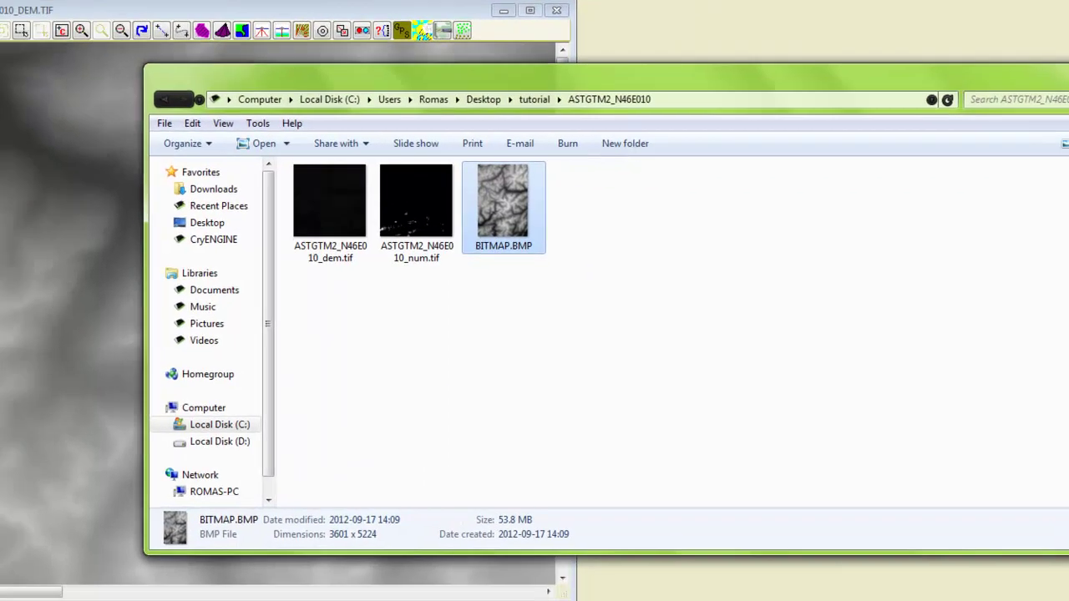
# Launch Adobe Photoshop CS5 and open BITMAP.BMP from the ASTGTM2_N46E010 folder in it.
pyautogui.click(21, 585)
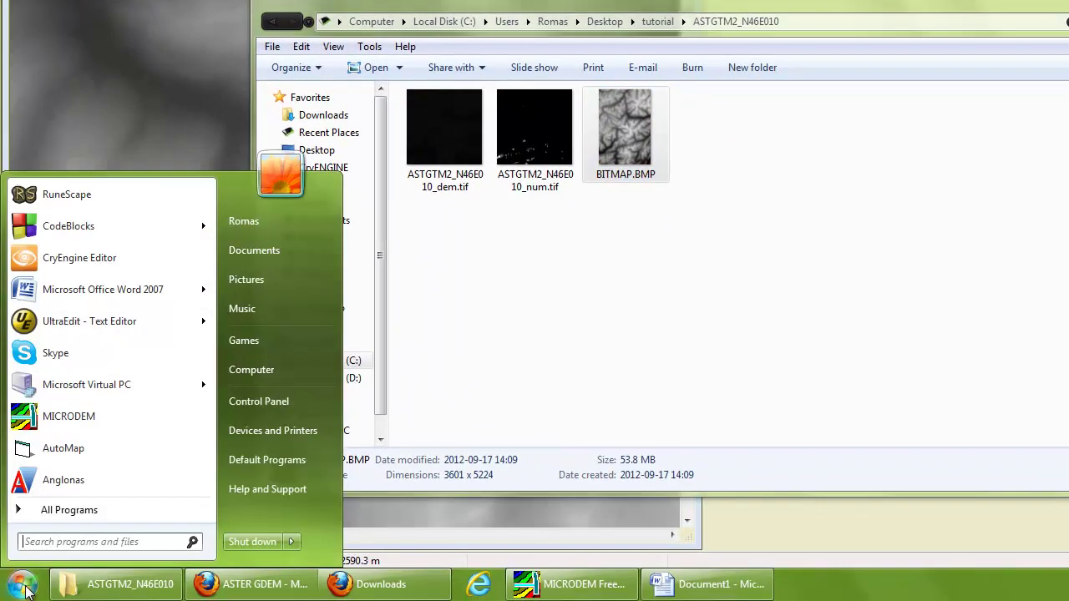
pyautogui.click(23, 587)
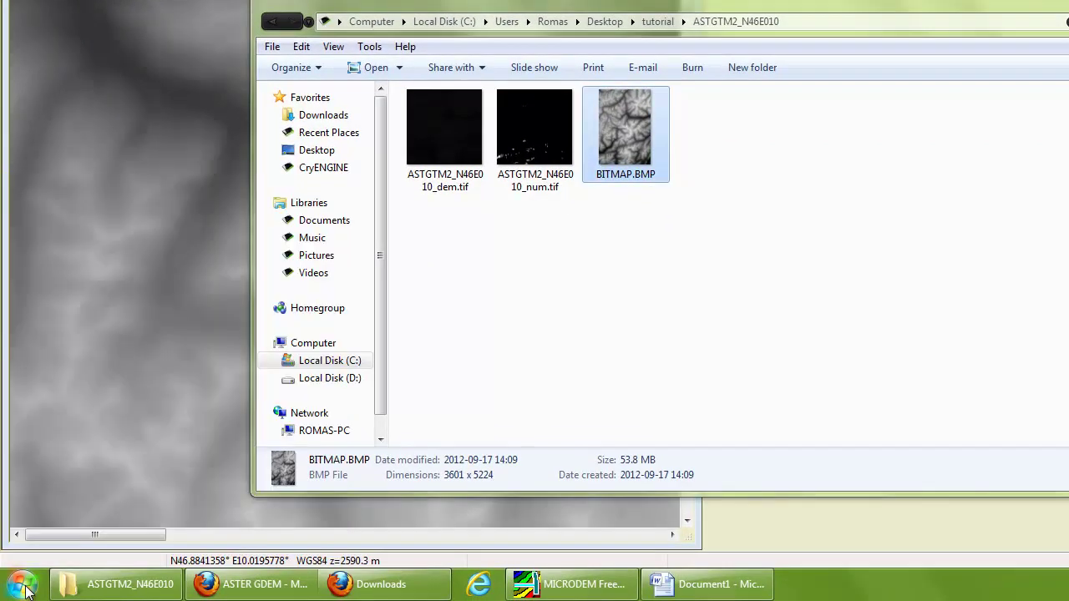
pyautogui.click(23, 587)
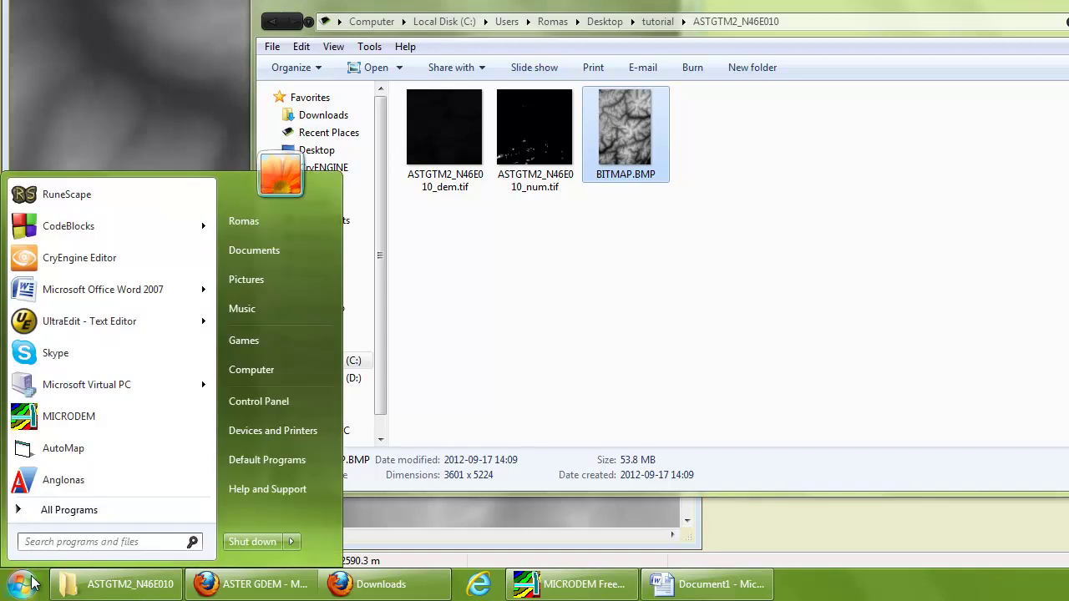
pyautogui.click(70, 511)
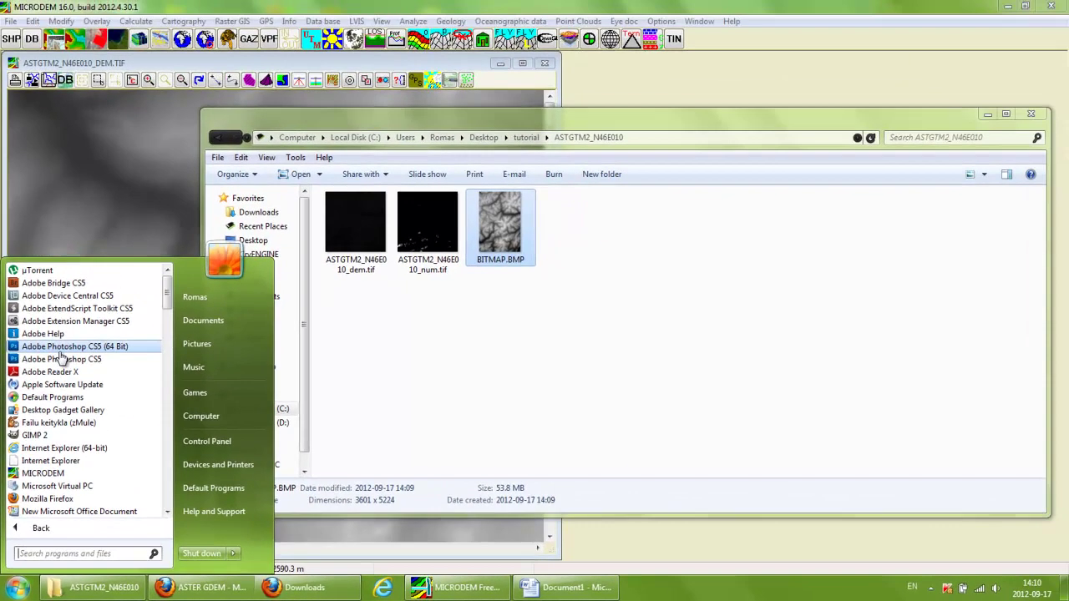
pyautogui.click(62, 358)
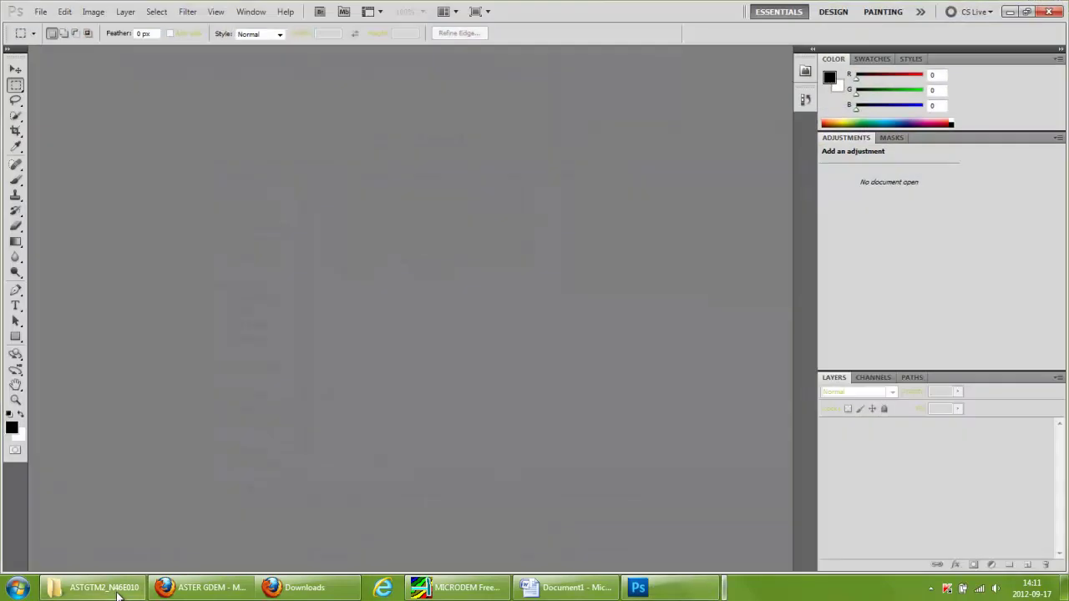
pyautogui.moveTo(117, 595)
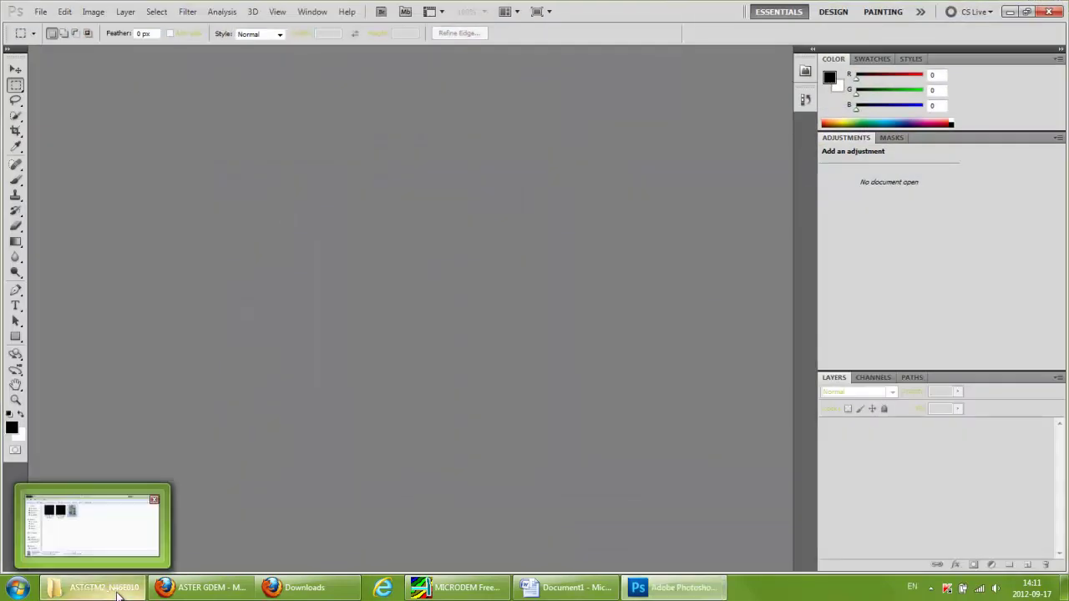
pyautogui.click(117, 595)
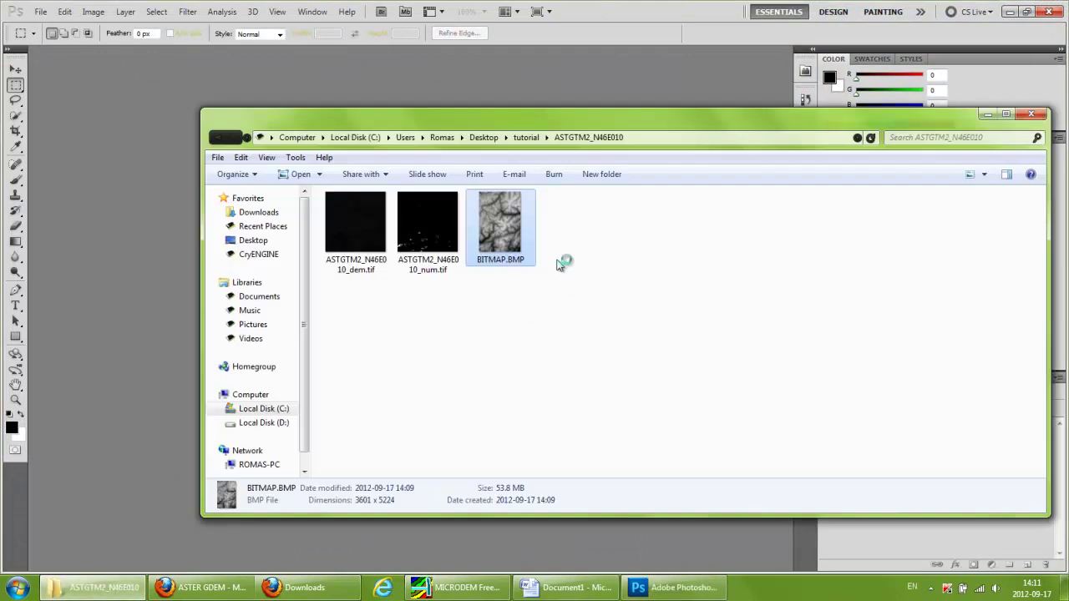
pyautogui.moveTo(504, 226); pyautogui.dragTo(127, 199)
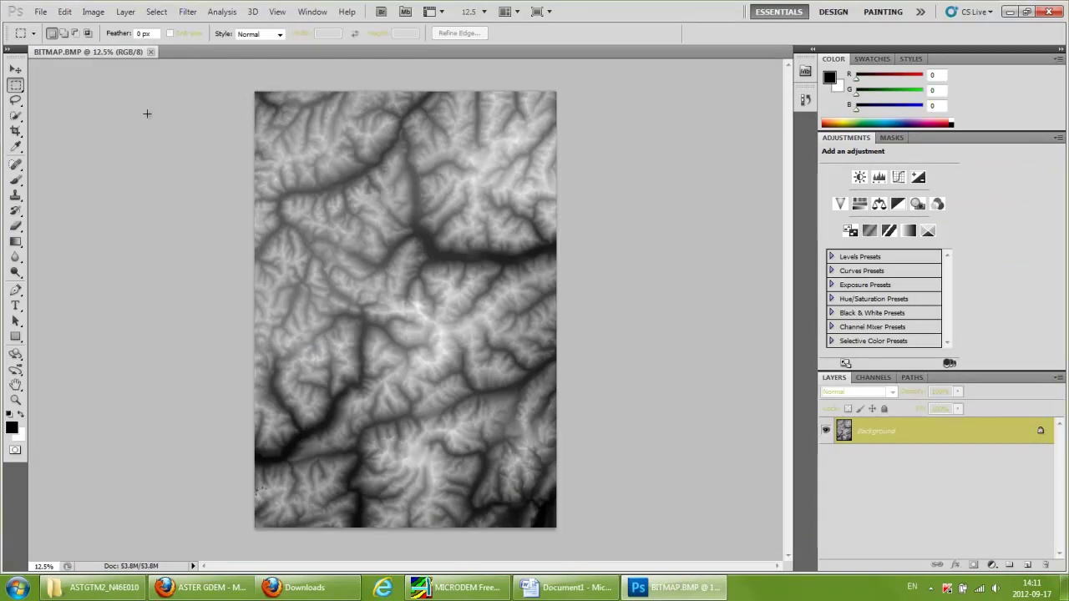
# Crop the heightmap to a square by setting the canvas height to 127.04 cm, accepting the clipping.
pyautogui.click(94, 12)
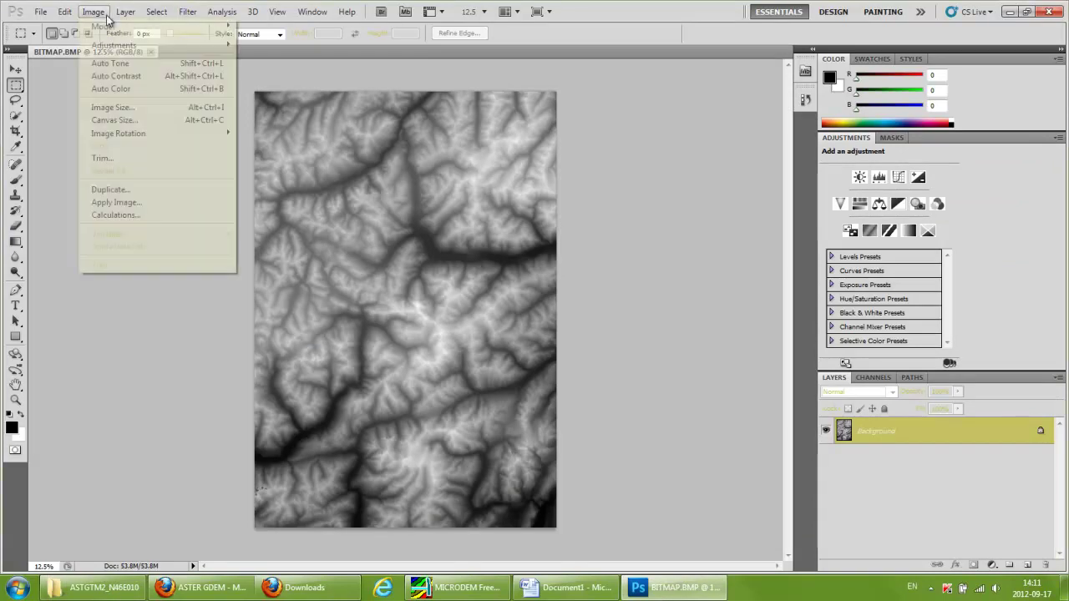
pyautogui.click(134, 121)
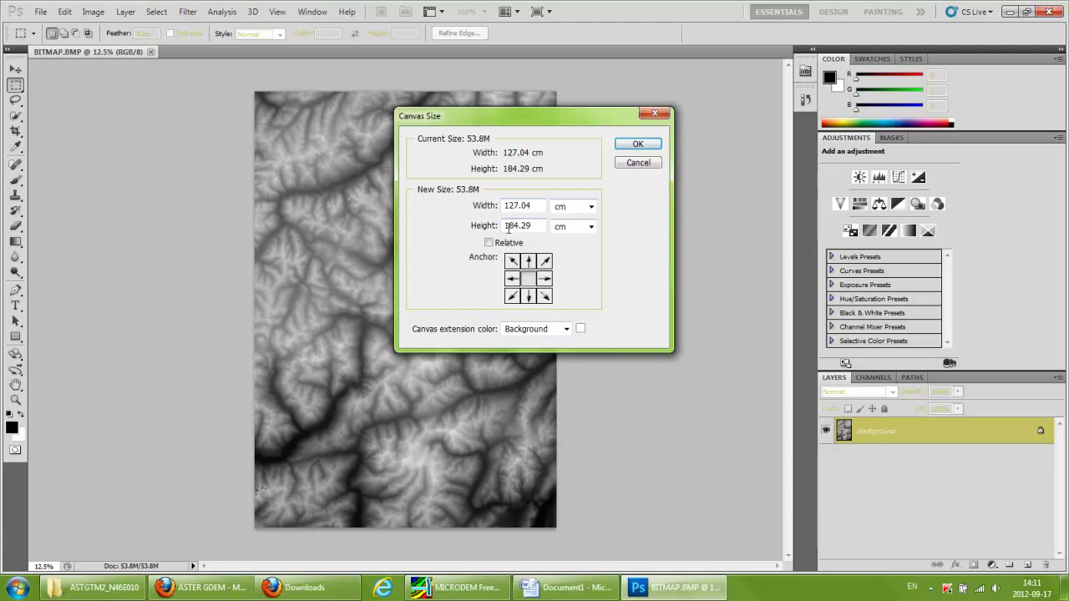
pyautogui.moveTo(519, 224); pyautogui.dragTo(517, 225)
pyautogui.write('27.04')
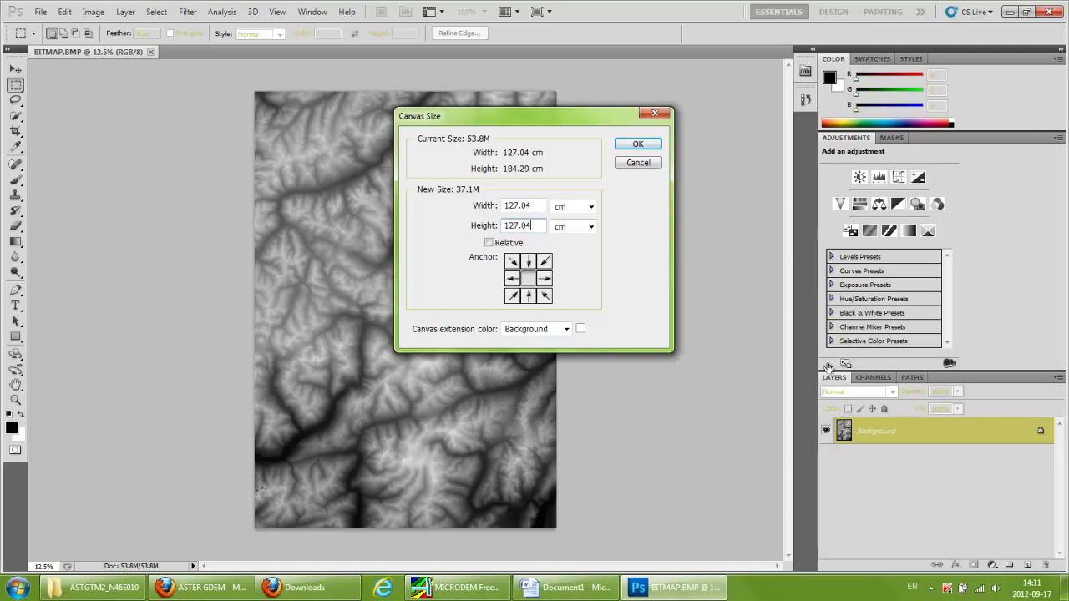
pyautogui.click(642, 147)
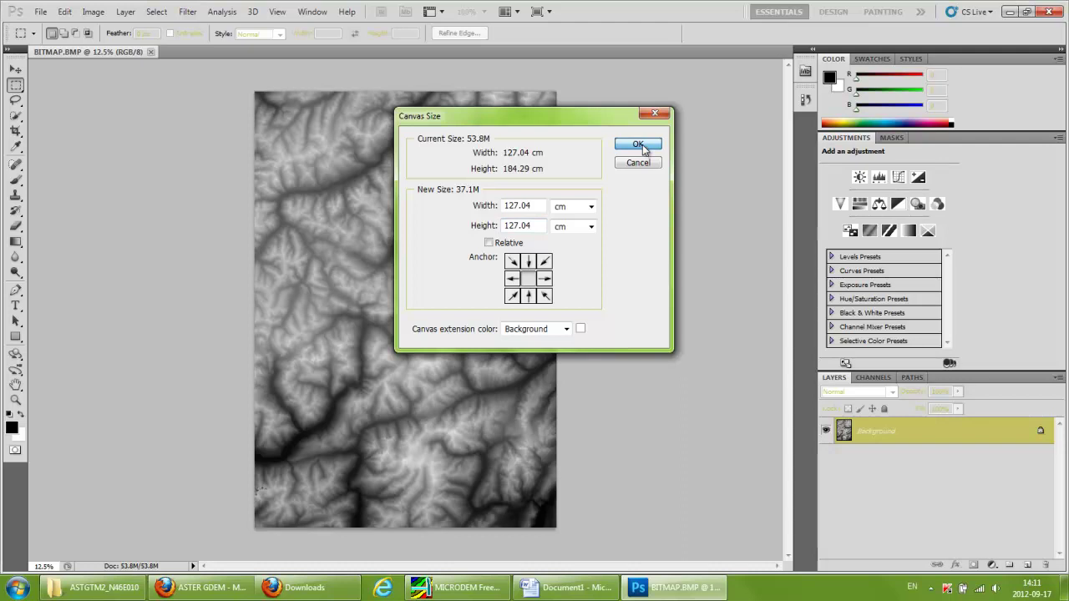
pyautogui.click(506, 227)
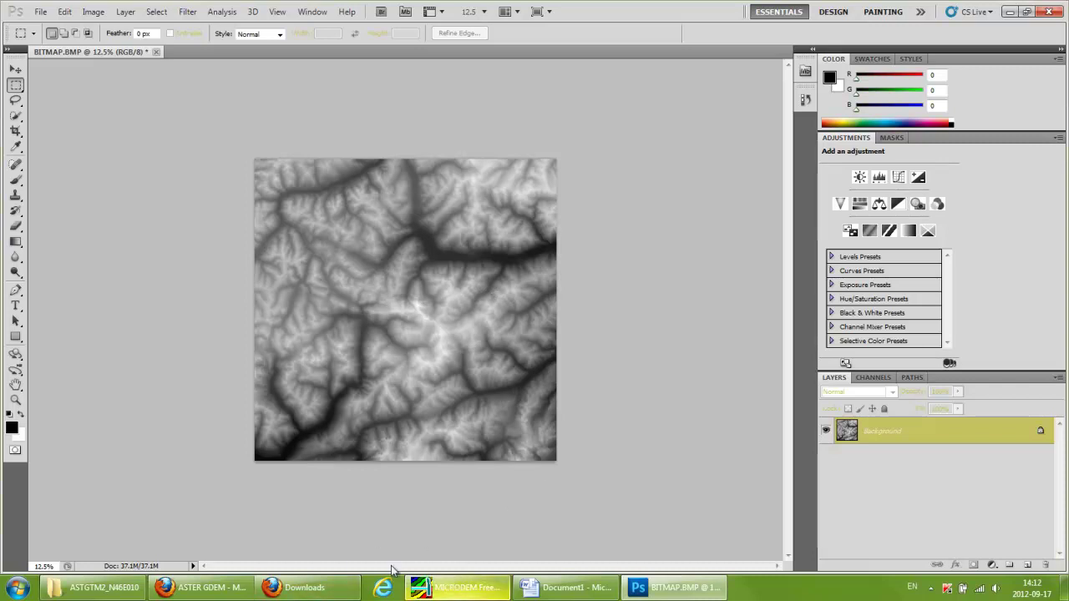
# Glance at the ASTER GDEM search map, save the square BITMAP.BMP in Photoshop and close the program.
pyautogui.click(204, 588)
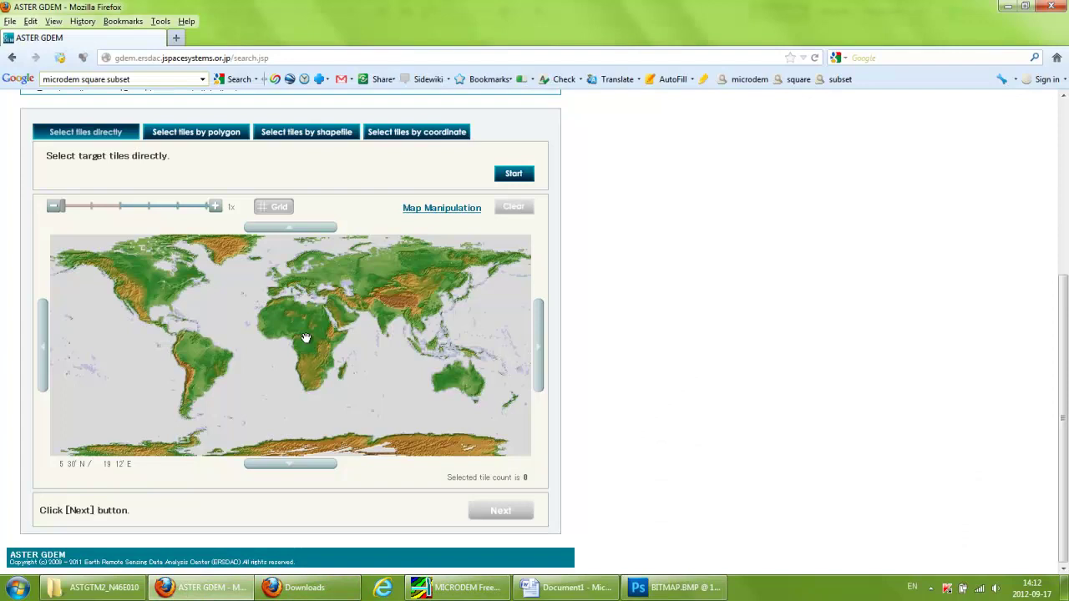
pyautogui.click(675, 588)
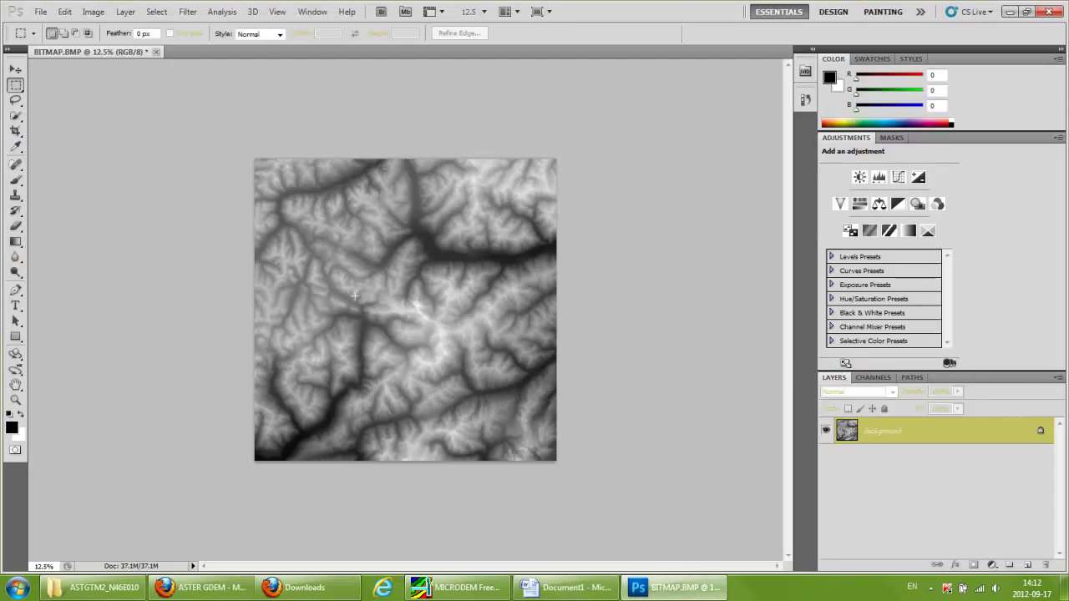
pyautogui.click(42, 11)
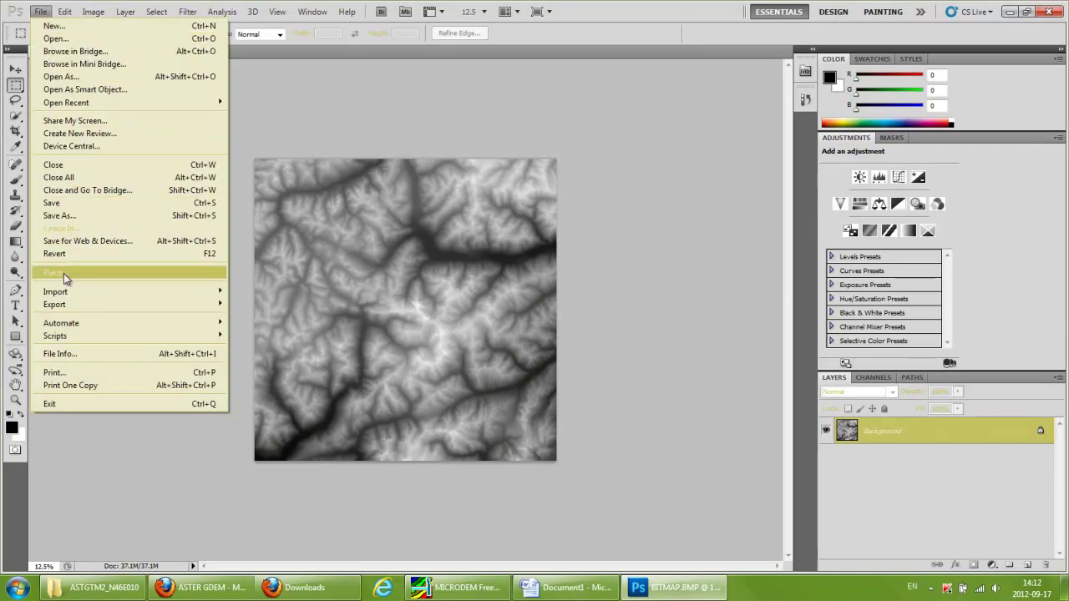
pyautogui.click(65, 203)
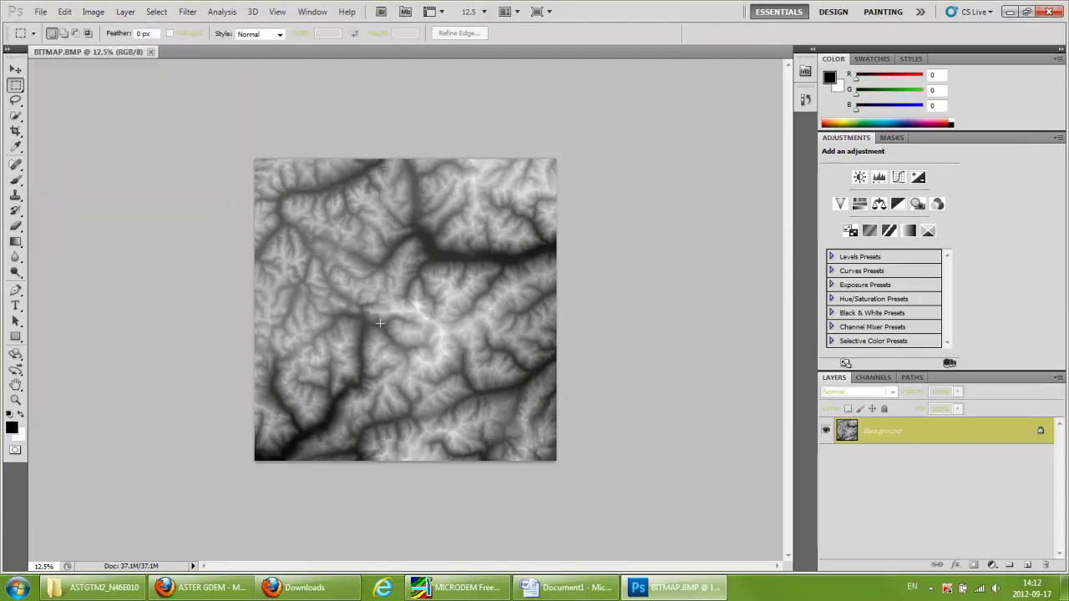
pyautogui.click(1051, 11)
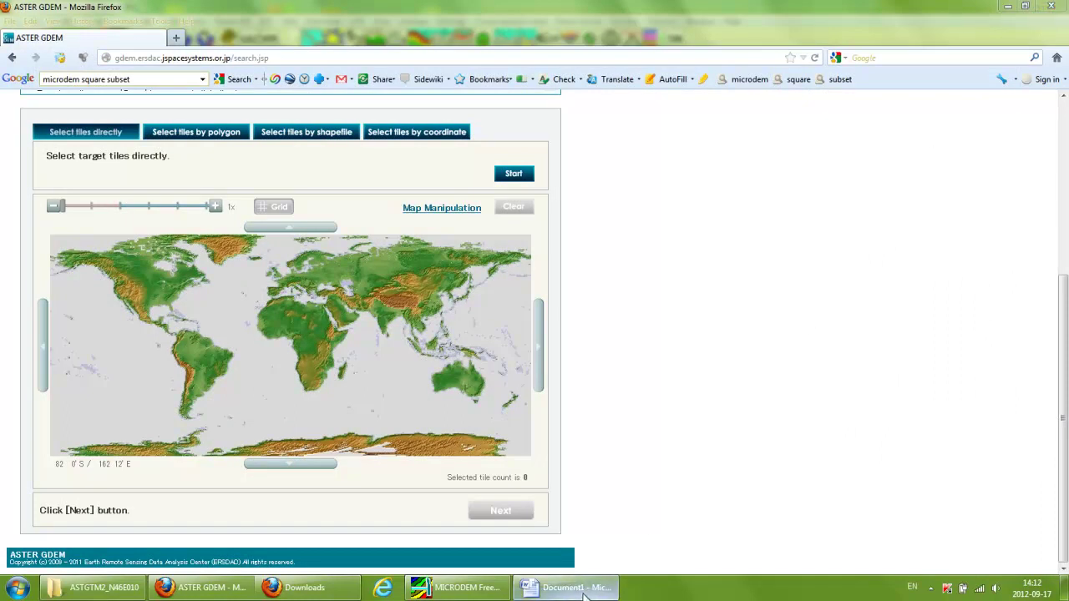
# Check the resized BITMAP.BMP's pixel dimensions in the ASTGTM2_N46E010 folder.
pyautogui.click(101, 587)
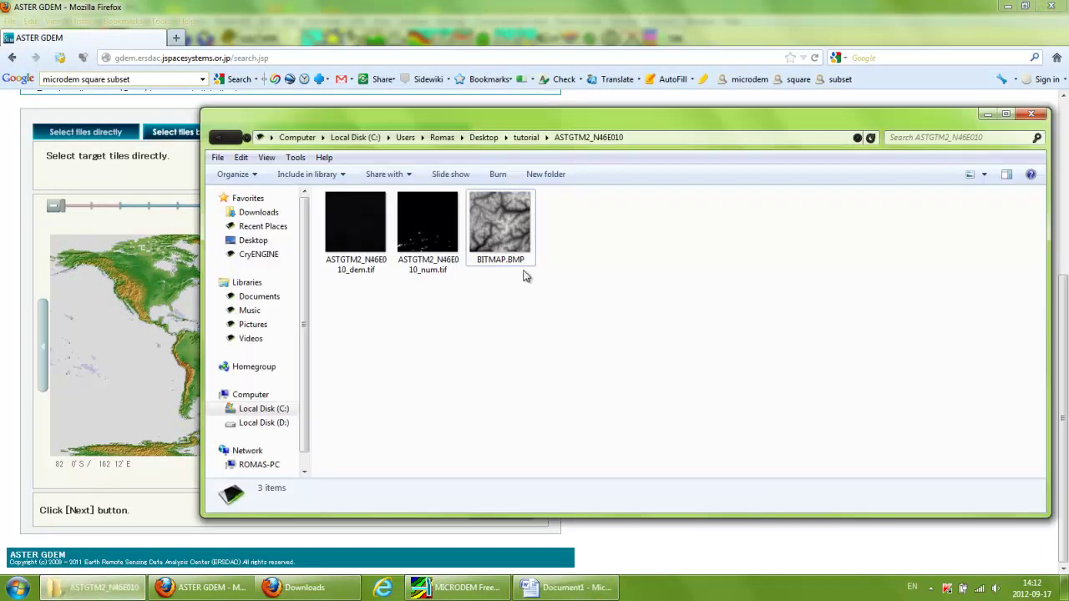
pyautogui.click(514, 247)
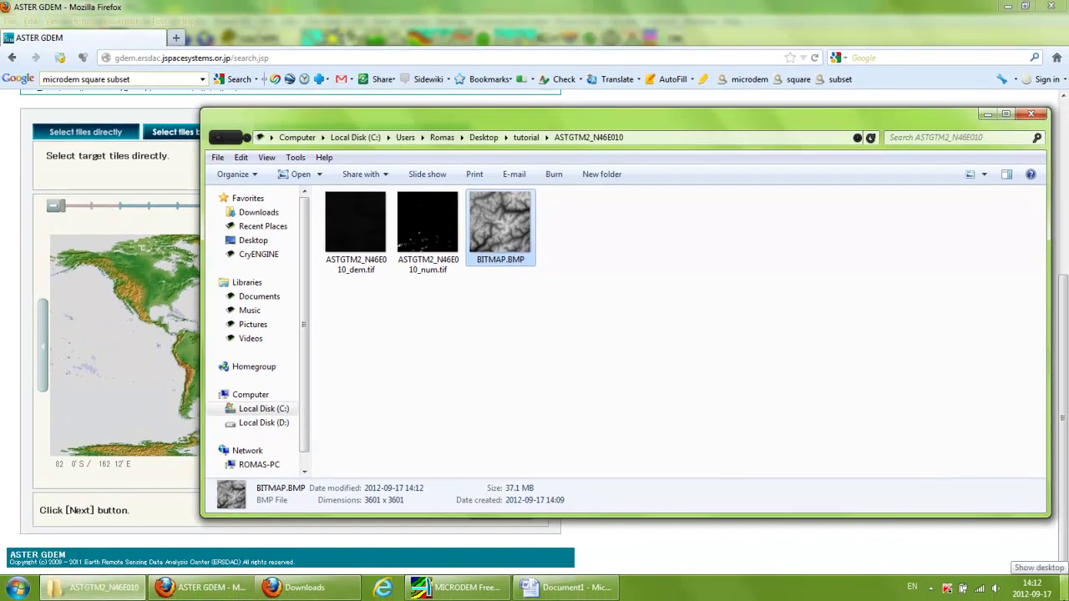
# Launch the CryEngine Editor from the desktop and log in to CryDev with the remembered account.
pyautogui.click(1066, 588)
pyautogui.click(281, 249)
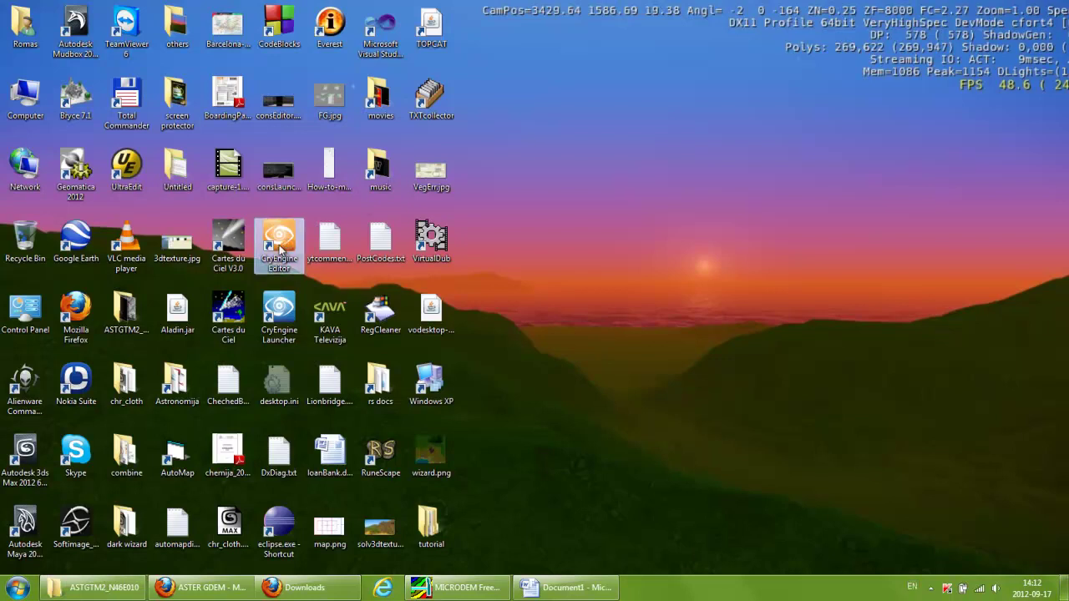
pyautogui.doubleClick(281, 249)
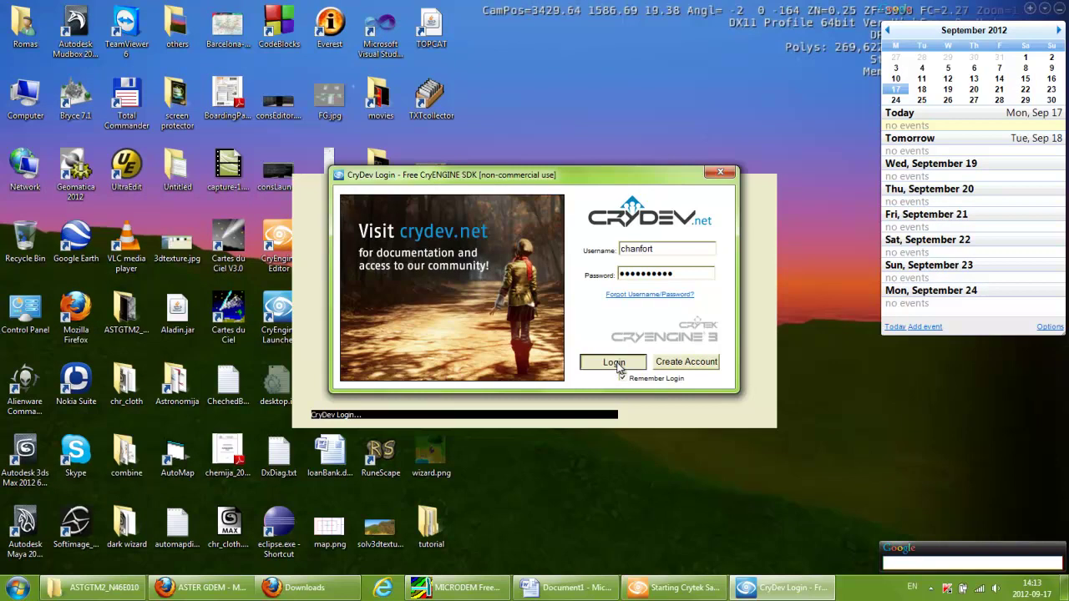
pyautogui.click(615, 364)
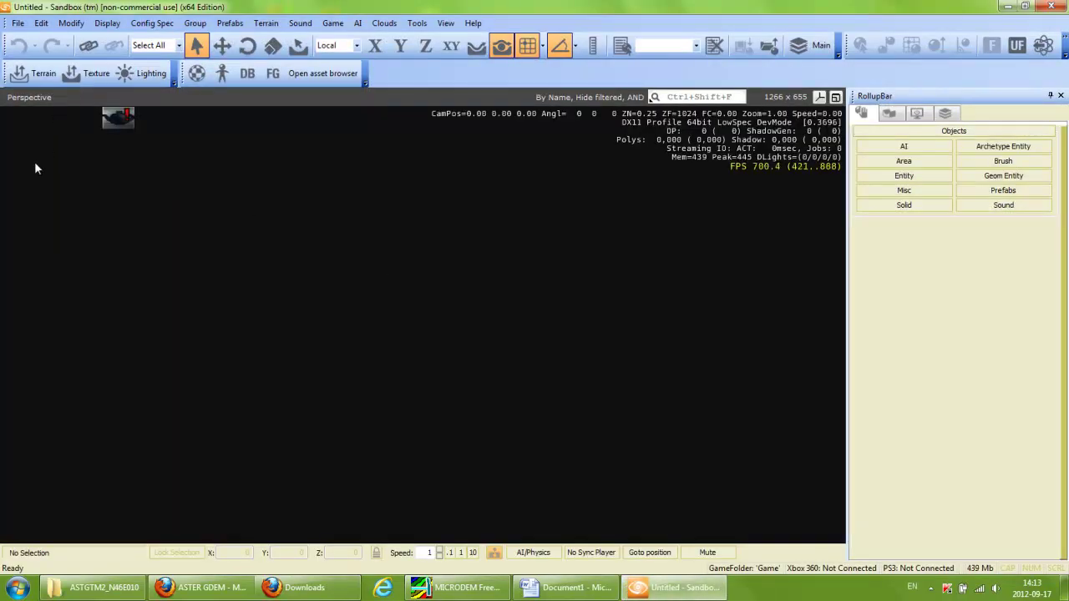
# Start creating a new level in Sandbox, and glance at the elevation map in MICRODEM before returning to the level settings.
pyautogui.click(18, 24)
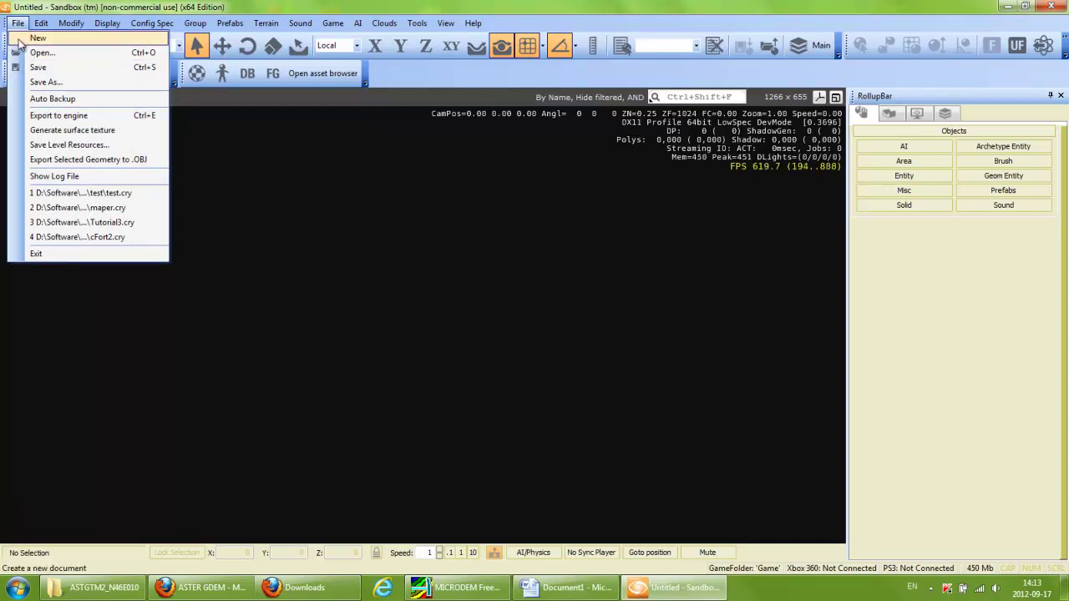
pyautogui.click(25, 38)
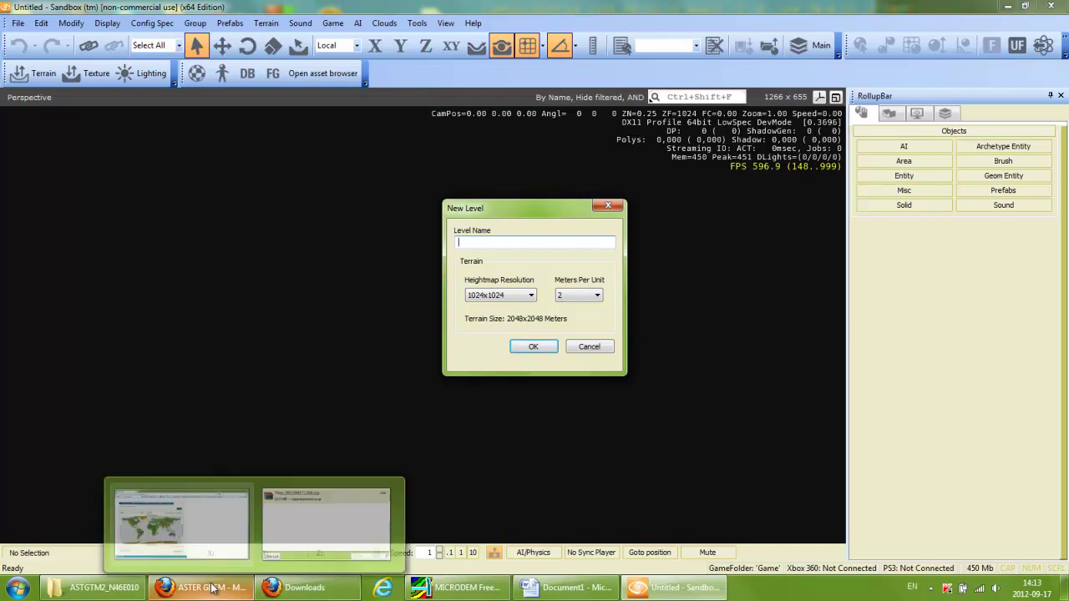
pyautogui.click(455, 588)
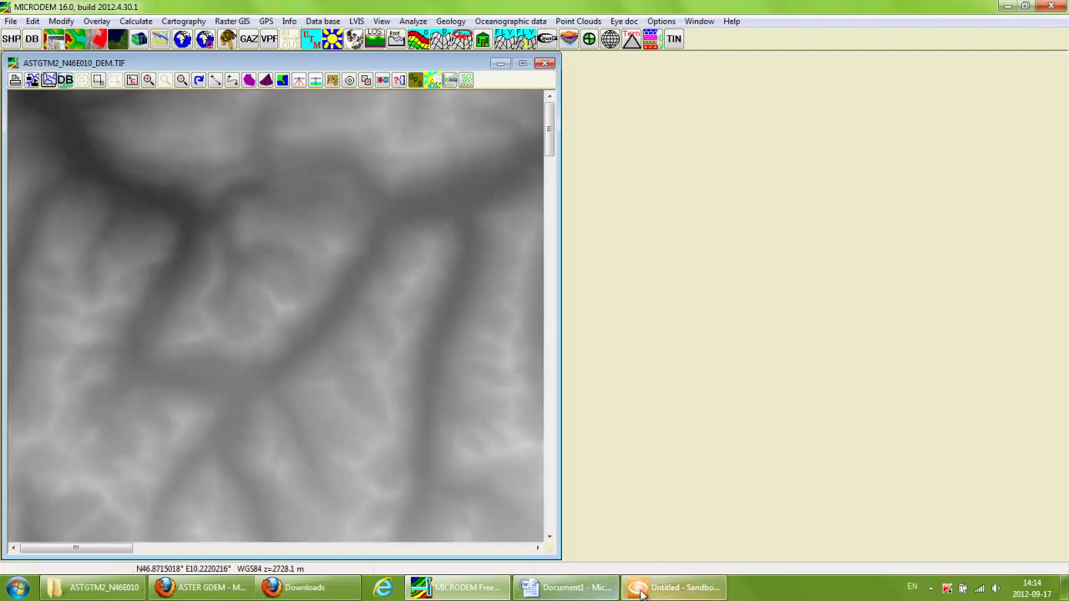
pyautogui.click(674, 587)
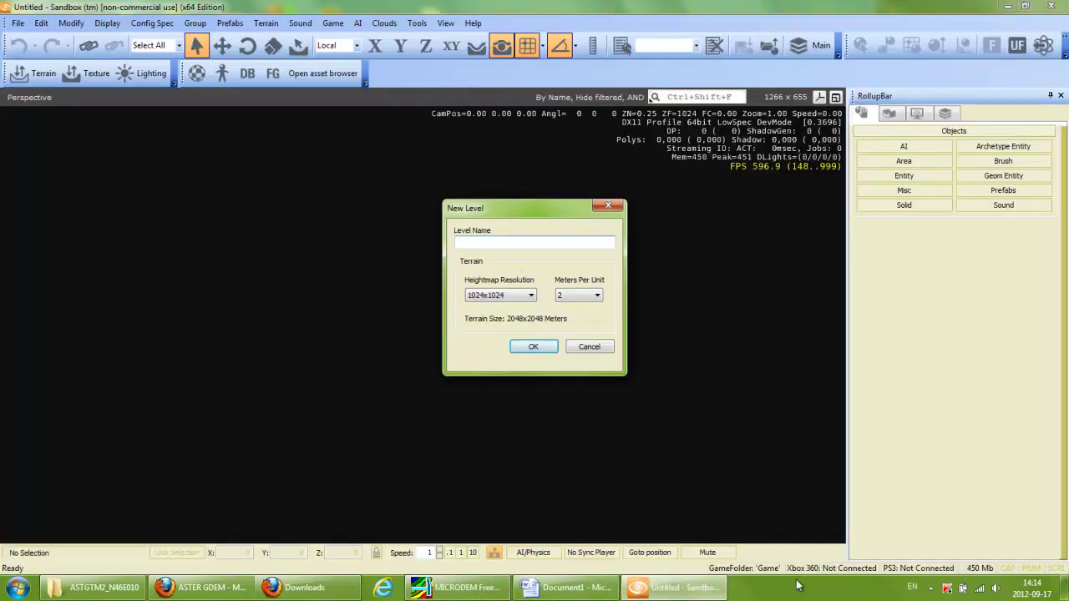
pyautogui.click(628, 589)
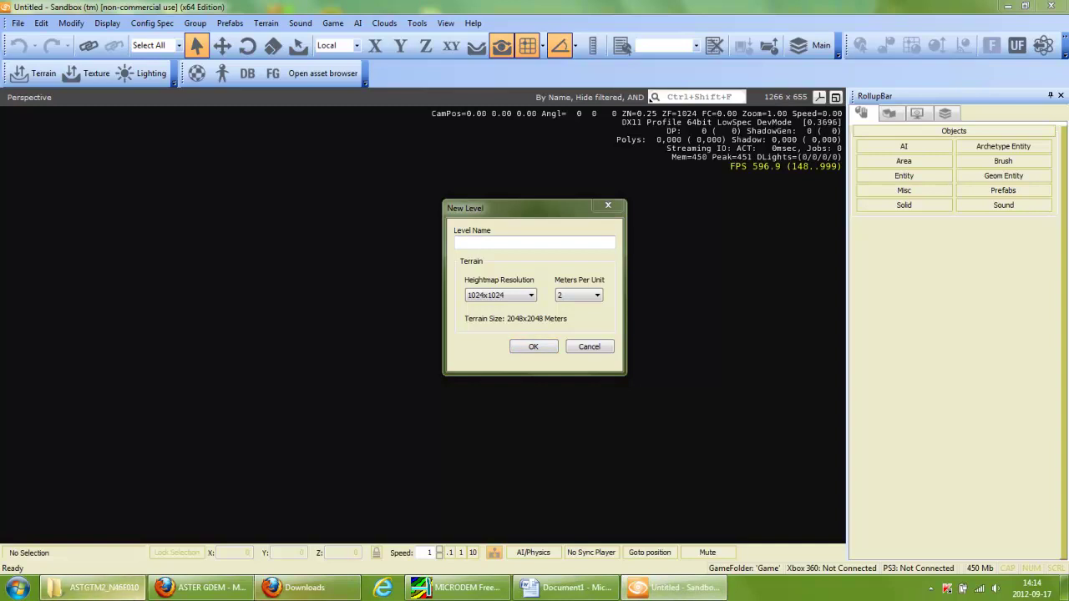
# Switch to MICRODEM, close the grayscale map and reopen the ASTGTM2_N46E010_DEM.TIF elevation model.
pyautogui.click(457, 588)
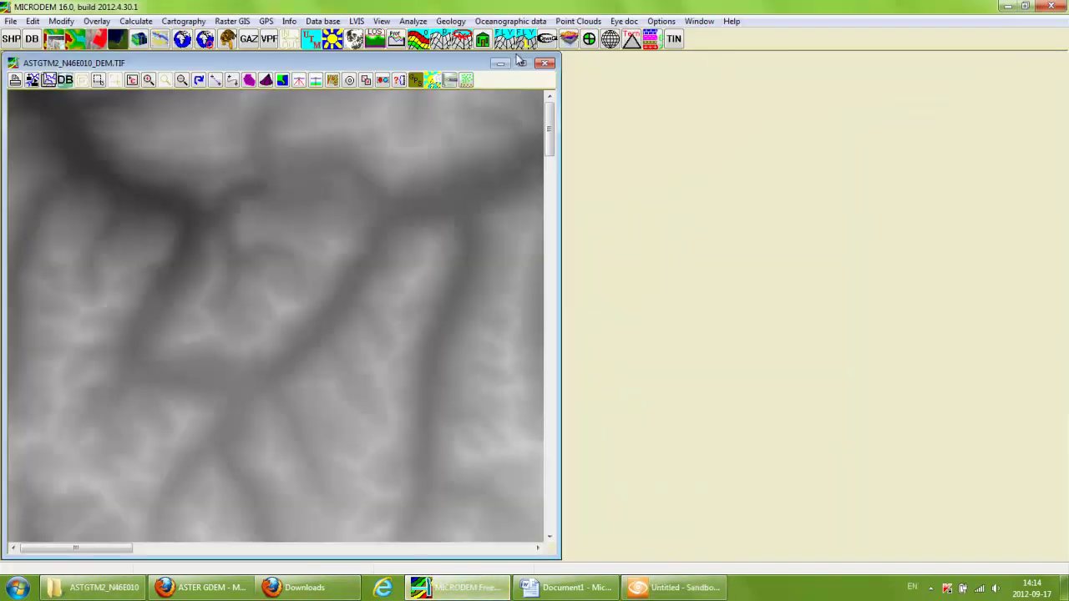
pyautogui.click(546, 64)
pyautogui.click(9, 21)
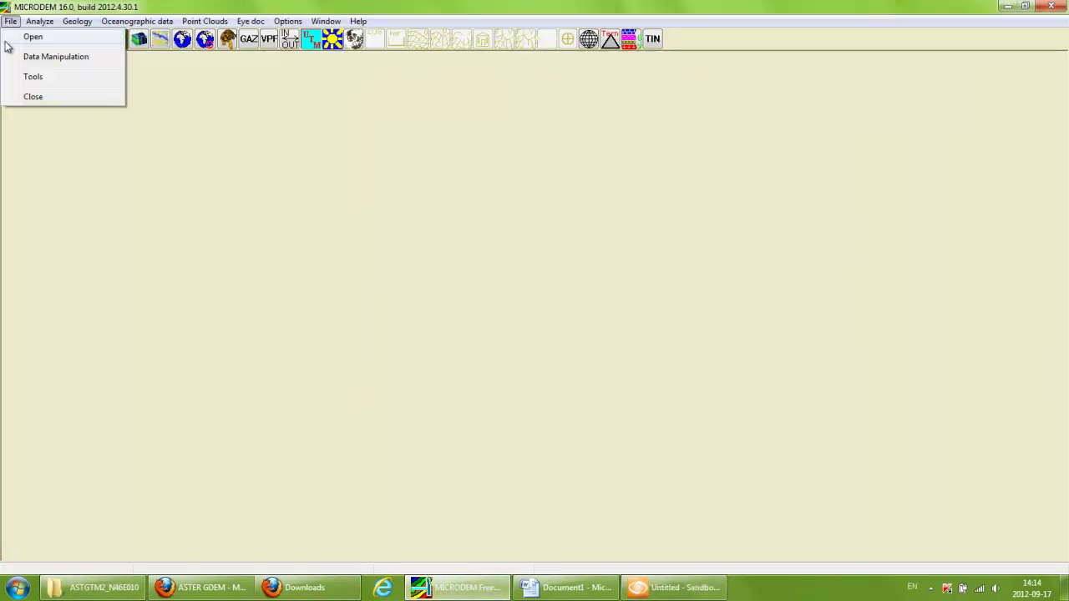
pyautogui.click(12, 39)
pyautogui.click(80, 58)
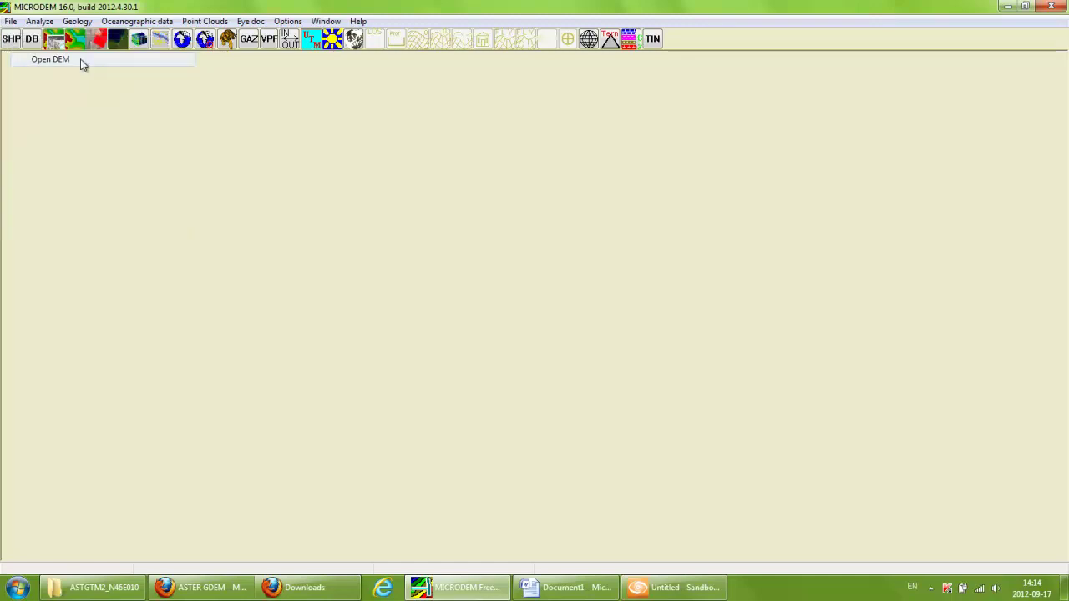
pyautogui.click(502, 220)
pyautogui.click(749, 472)
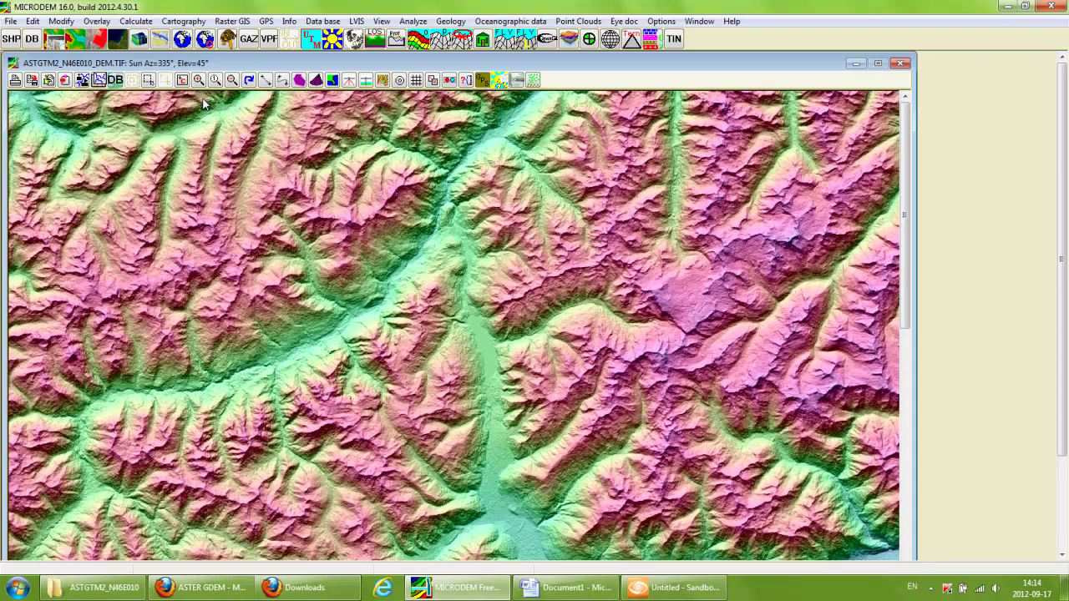
pyautogui.click(34, 21)
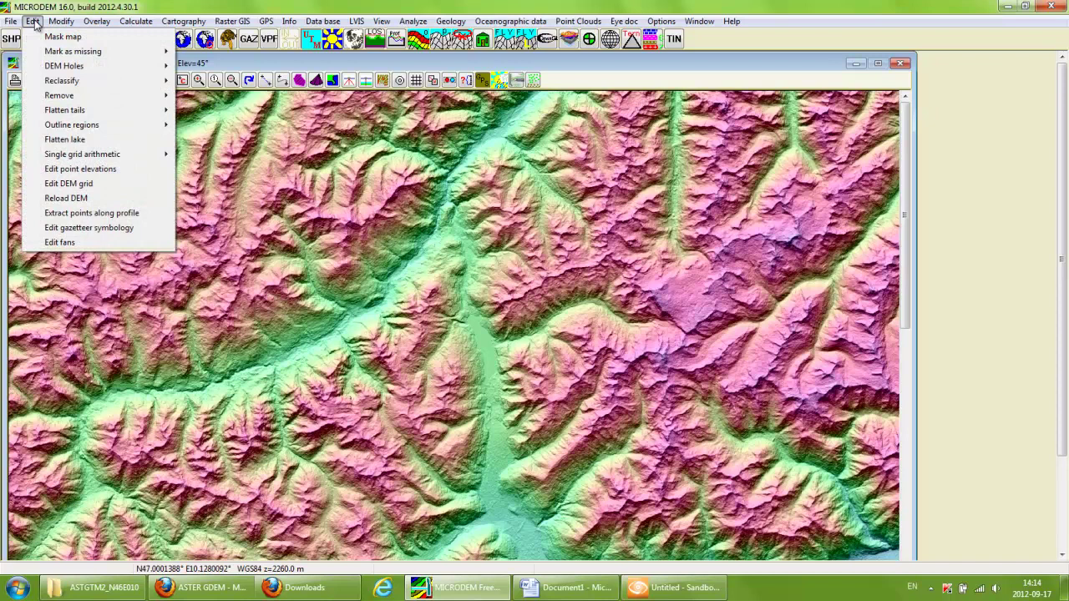
pyautogui.moveTo(50, 25)
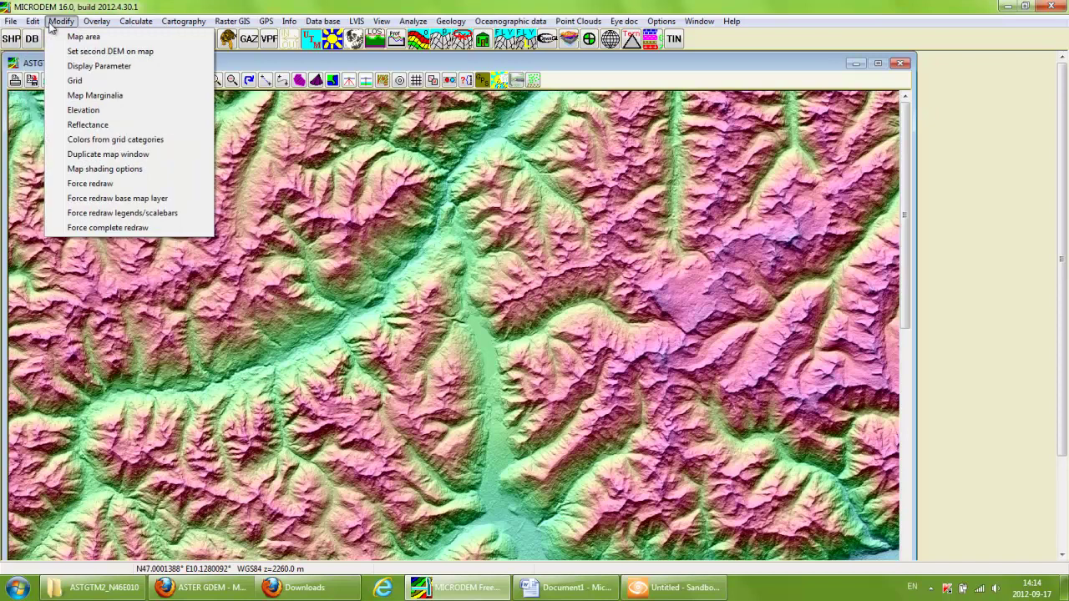
pyautogui.moveTo(124, 25)
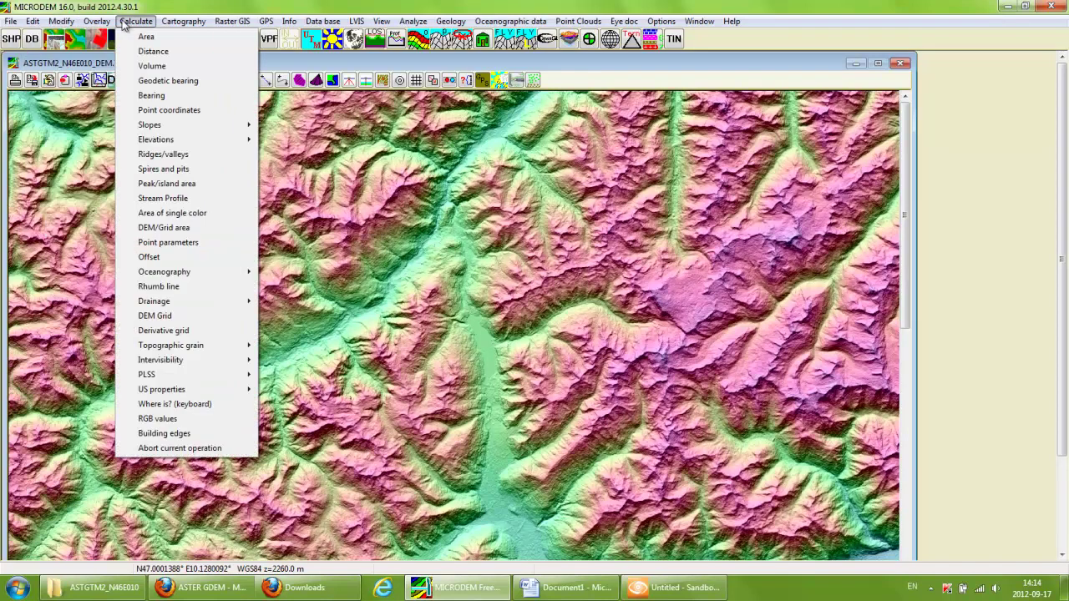
pyautogui.click(151, 51)
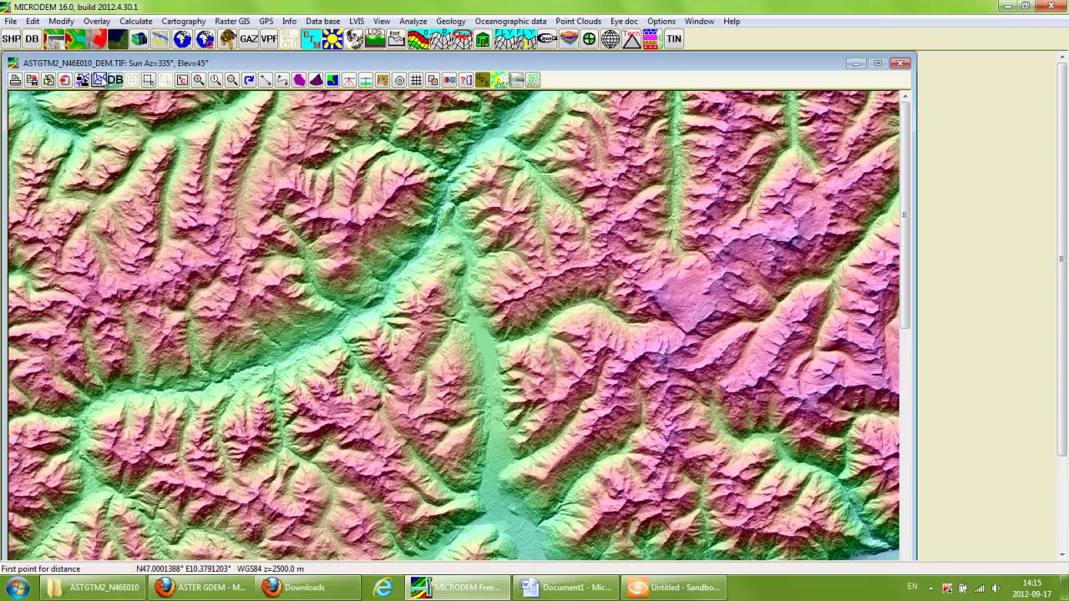
pyautogui.click(137, 21)
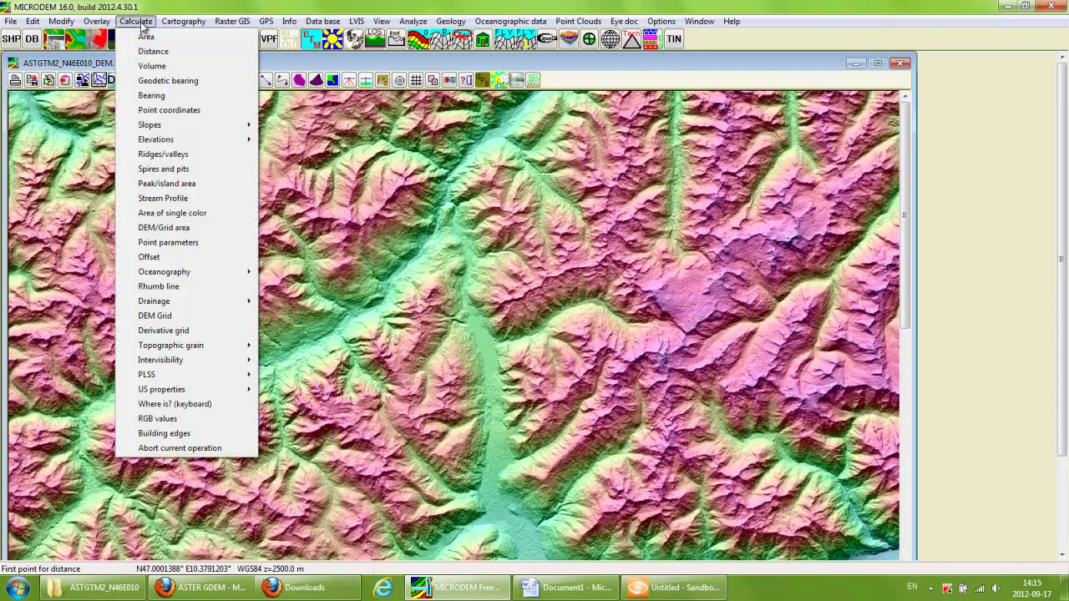
pyautogui.click(141, 23)
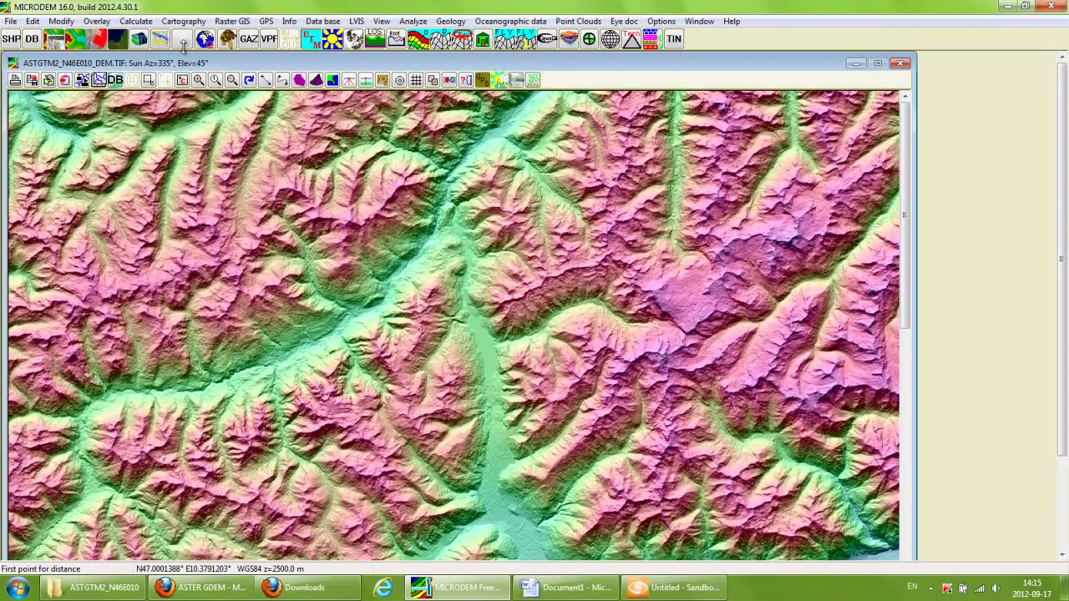
pyautogui.click(266, 82)
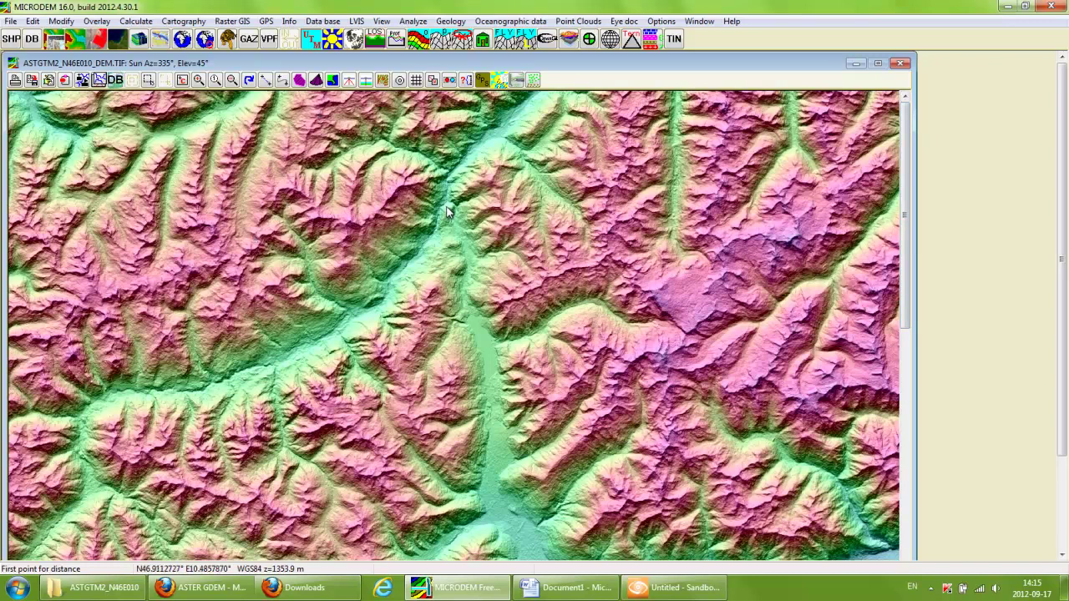
# Measure the tile's full west-east width with a single horizontal distance segment across the map.
pyautogui.click(231, 79)
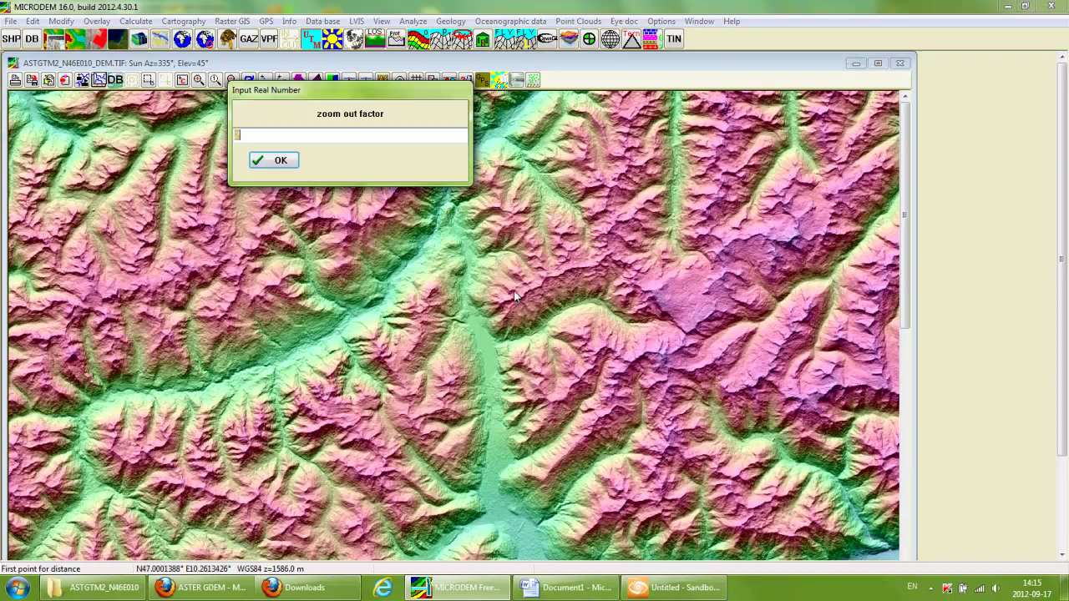
pyautogui.click(282, 163)
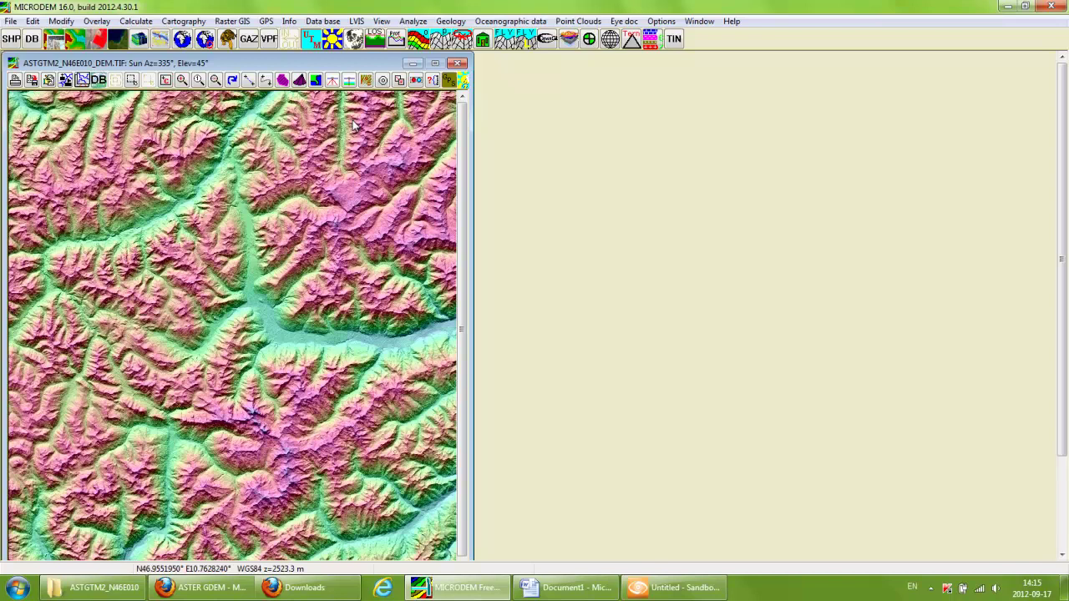
pyautogui.click(249, 81)
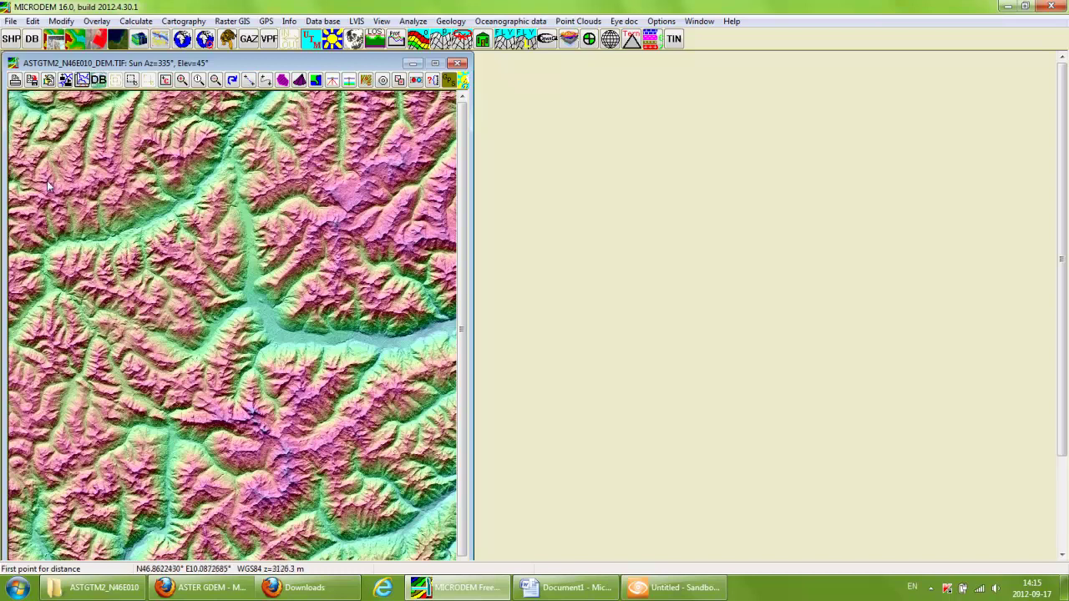
pyautogui.click(20, 209)
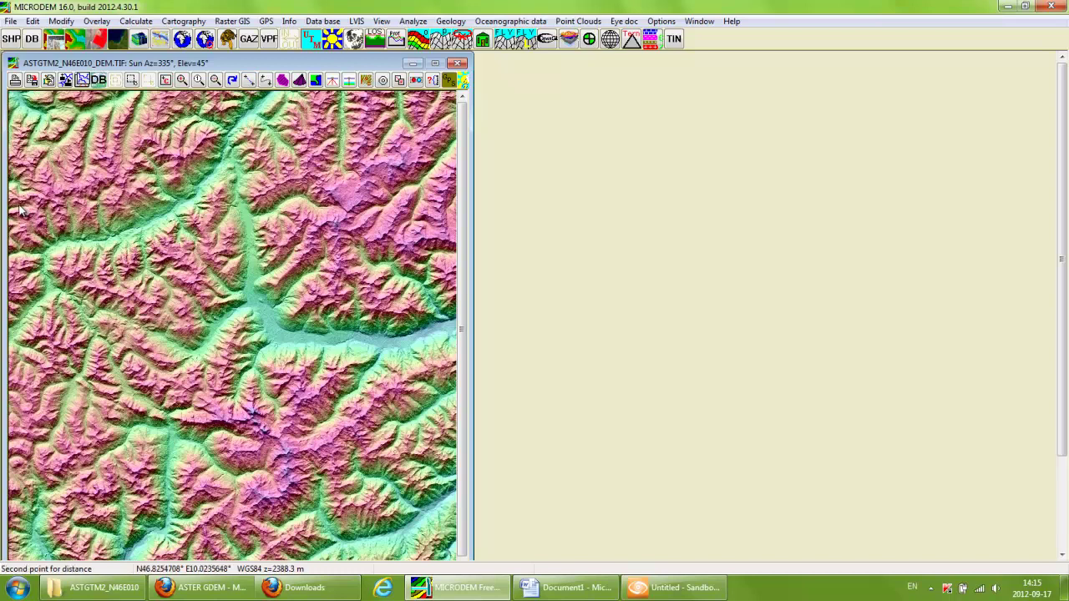
pyautogui.click(442, 208)
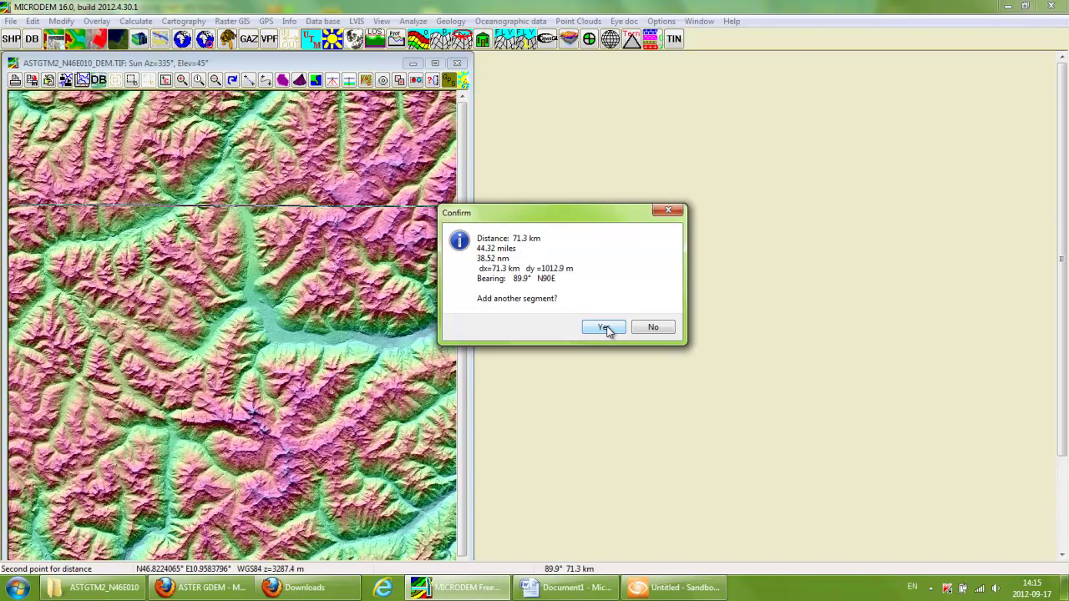
pyautogui.click(655, 327)
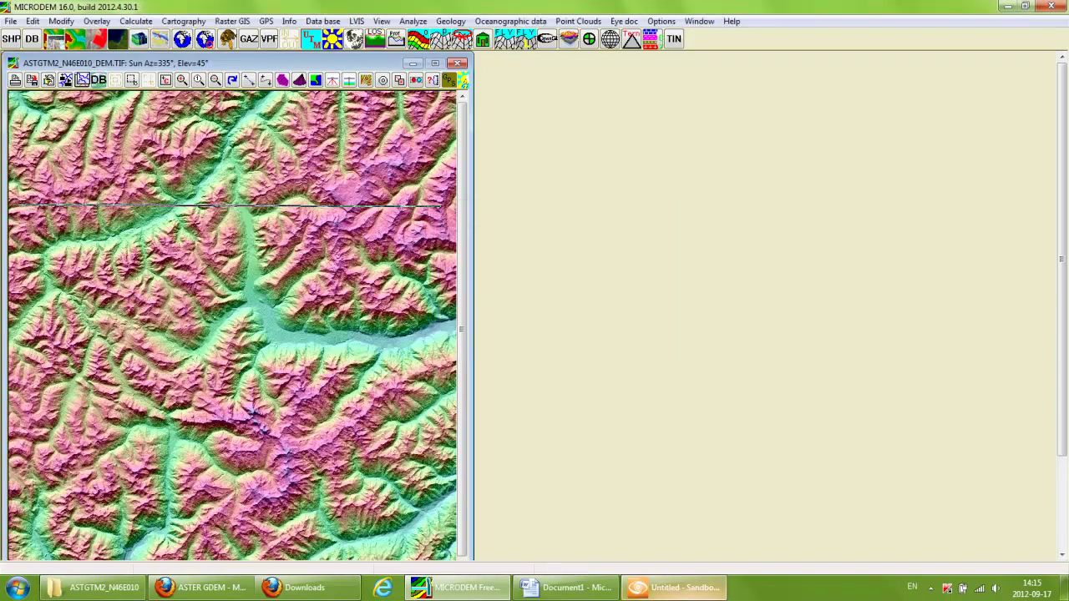
# Switch to Sandbox and set the new level's heightmap resolution to 8192x8192 with 8 meters per unit.
pyautogui.click(686, 590)
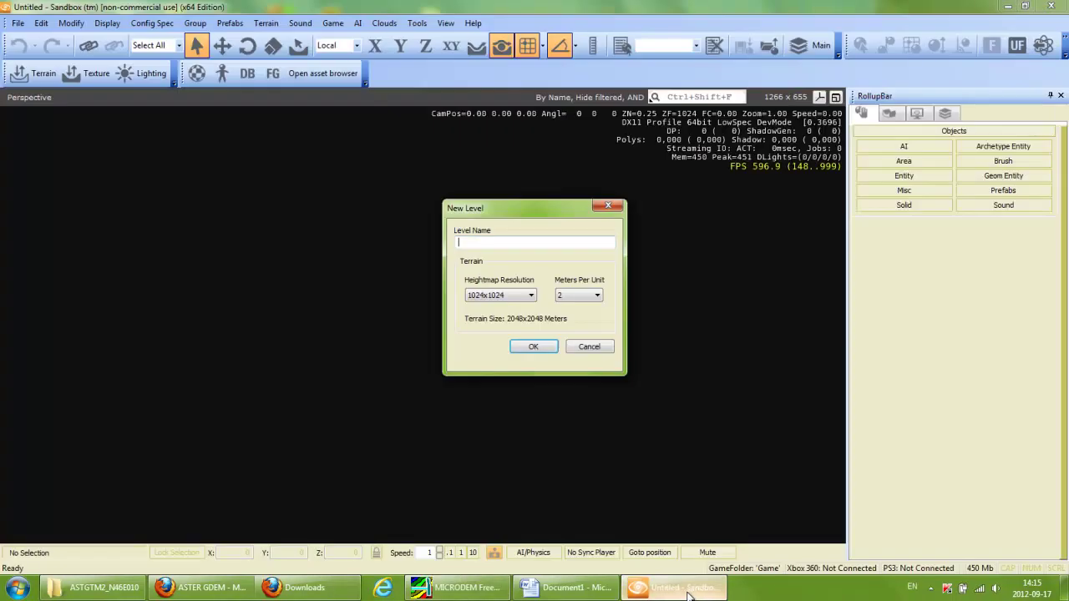
pyautogui.click(525, 297)
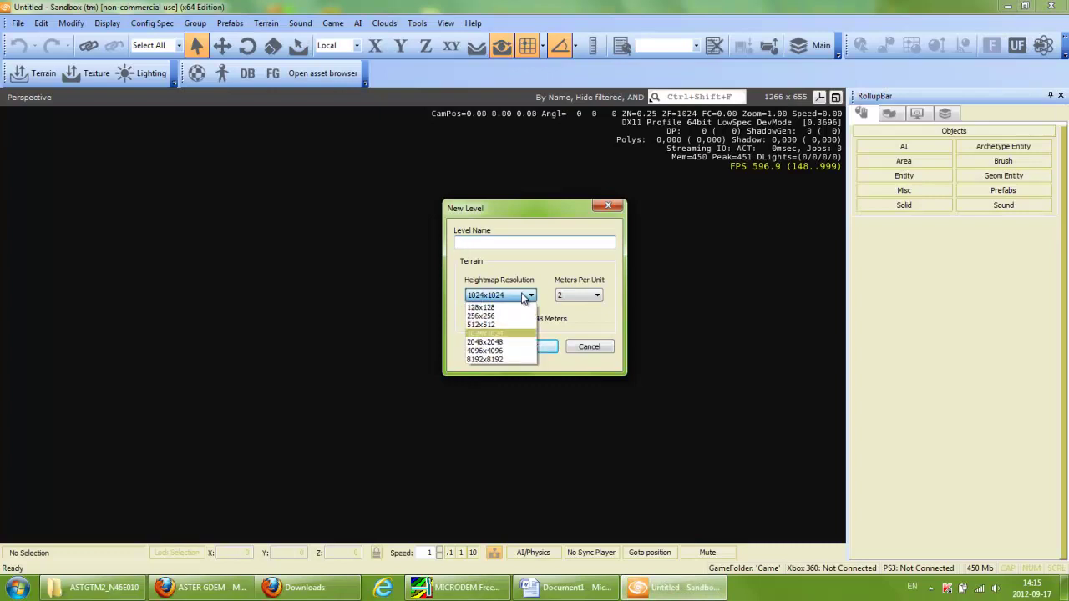
pyautogui.click(531, 362)
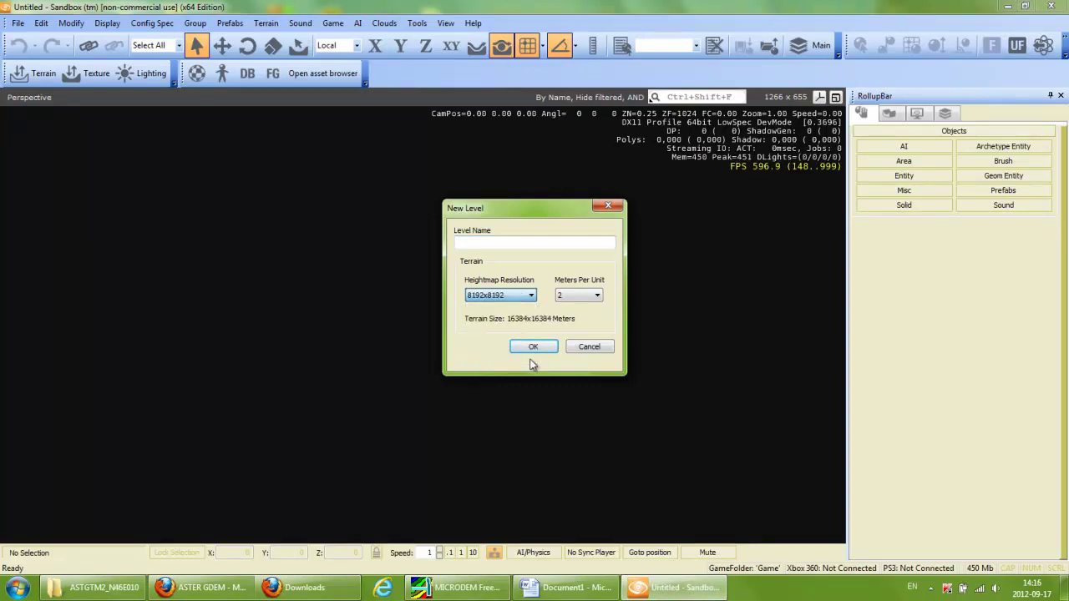
pyautogui.click(585, 301)
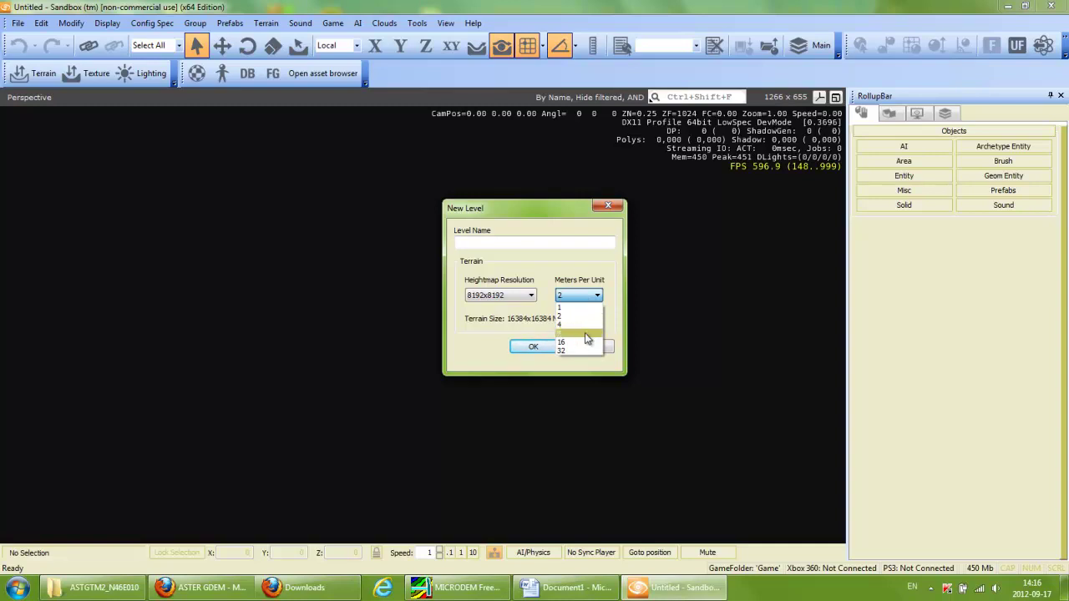
pyautogui.click(587, 334)
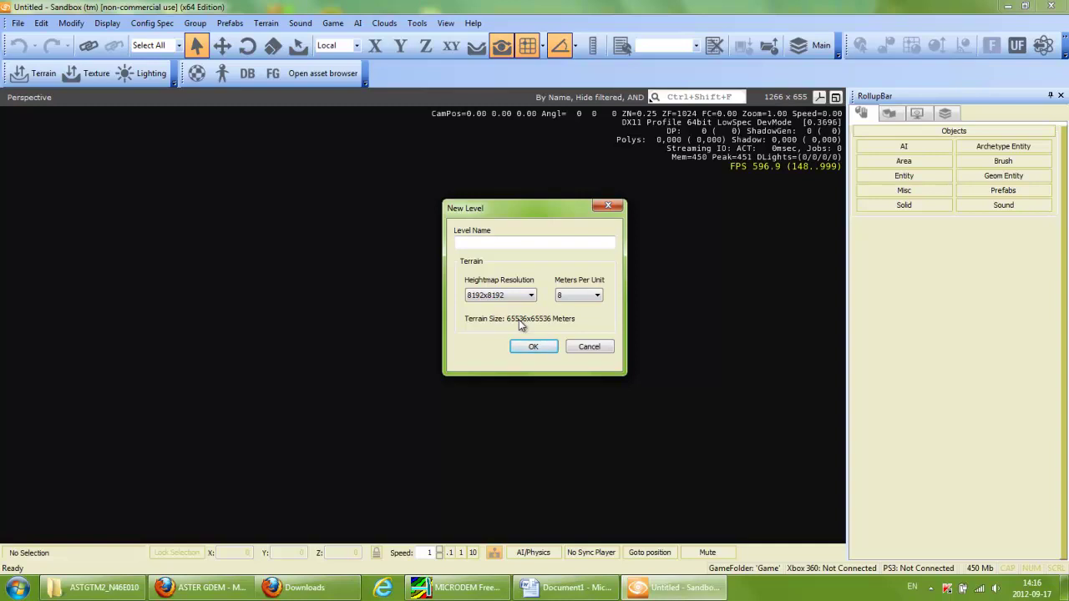
# Set the new level's meters per unit to 1, and check the measured map in MICRODEM before returning to Sandbox.
pyautogui.click(574, 300)
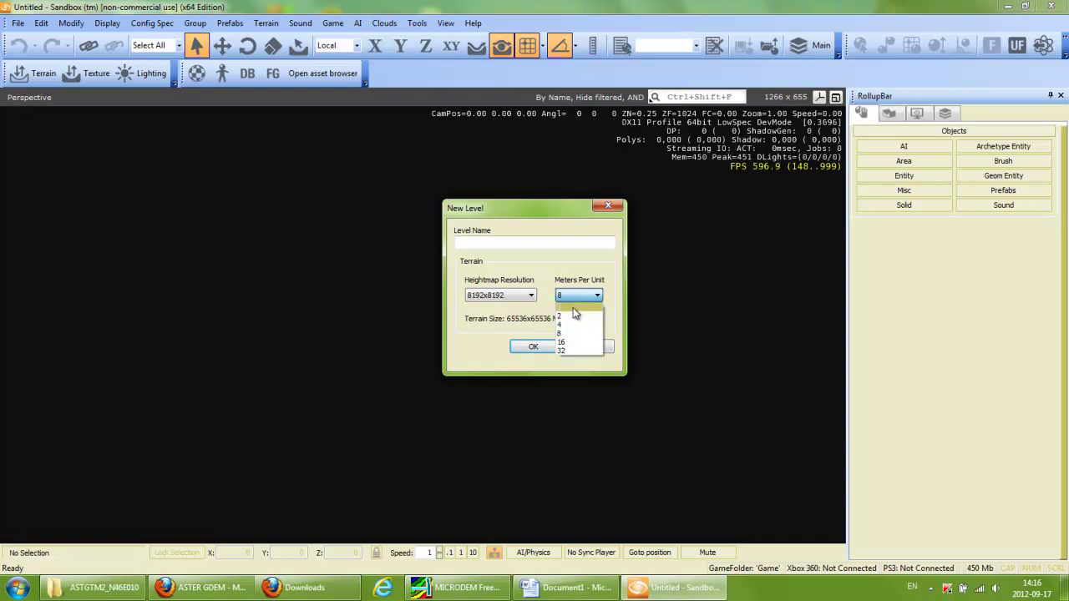
pyautogui.click(573, 307)
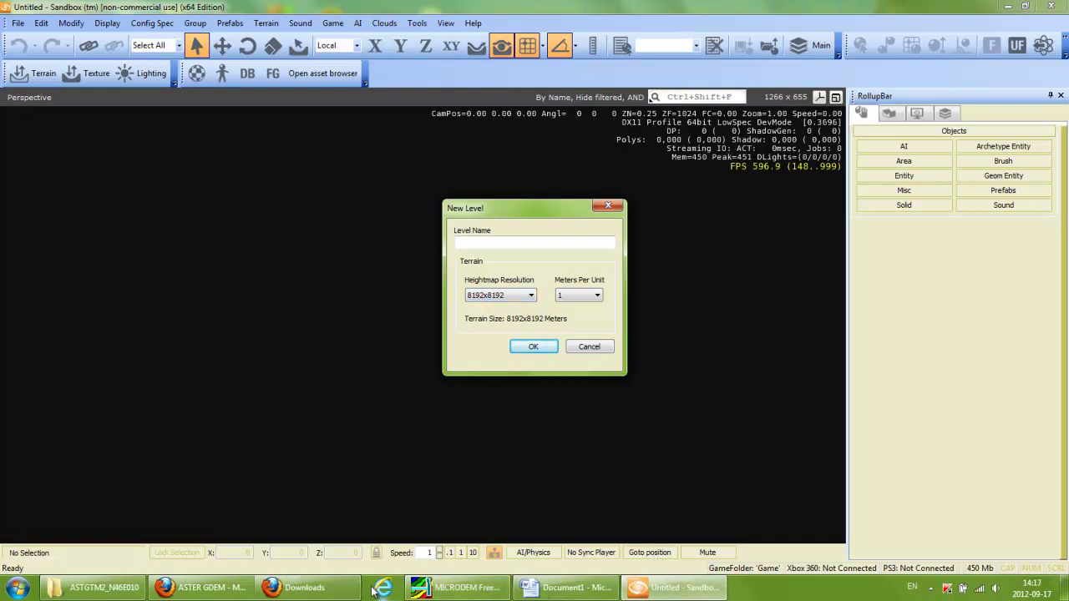
pyautogui.click(456, 589)
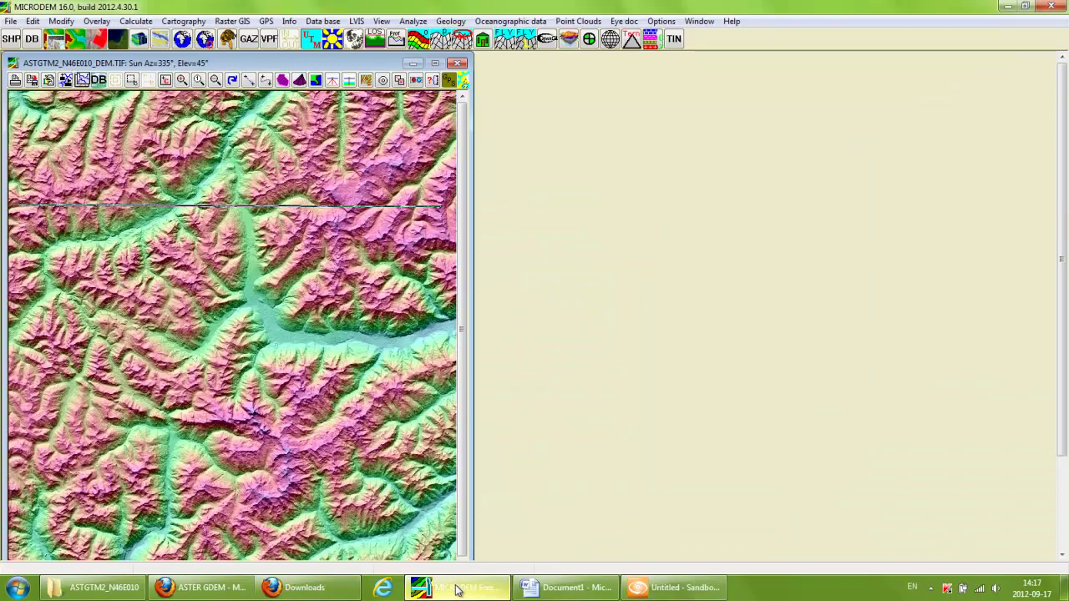
pyautogui.click(672, 588)
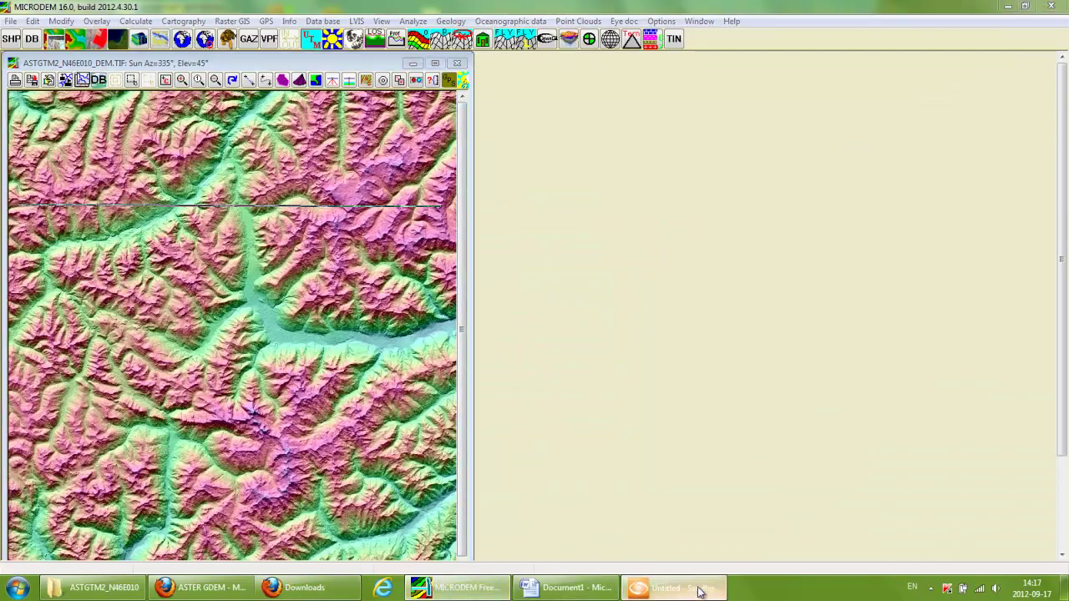
pyautogui.click(497, 298)
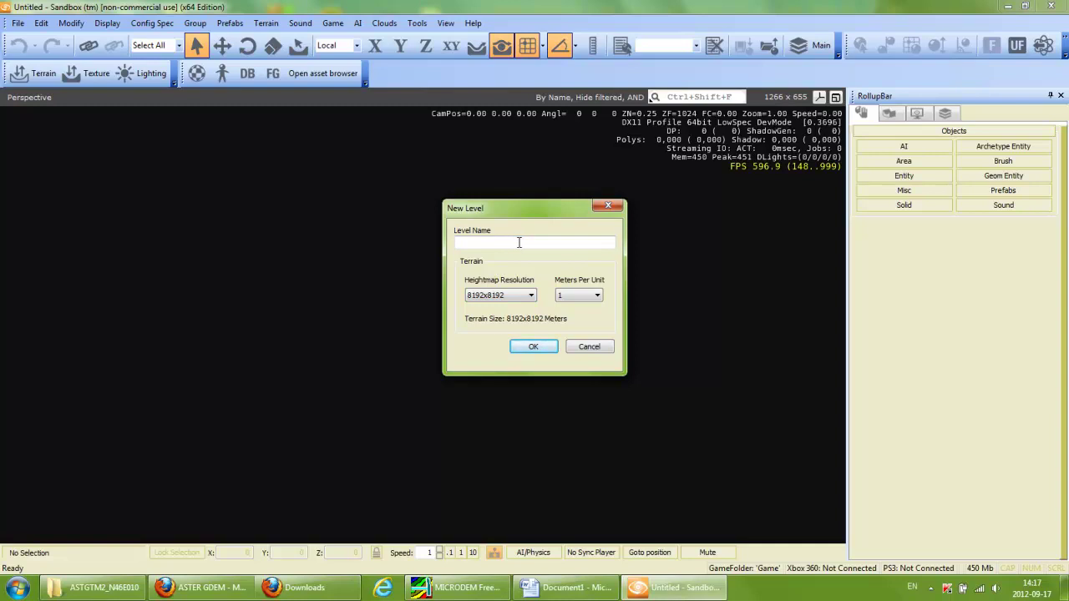
# Review the measured map in MICRODEM, and back in Sandbox create the level named tut2 with the project left at <None>.
pyautogui.click(443, 587)
pyautogui.scroll(-1, 229, 221)
pyautogui.scroll(-2, 224, 182)
pyautogui.scroll(3, 224, 182)
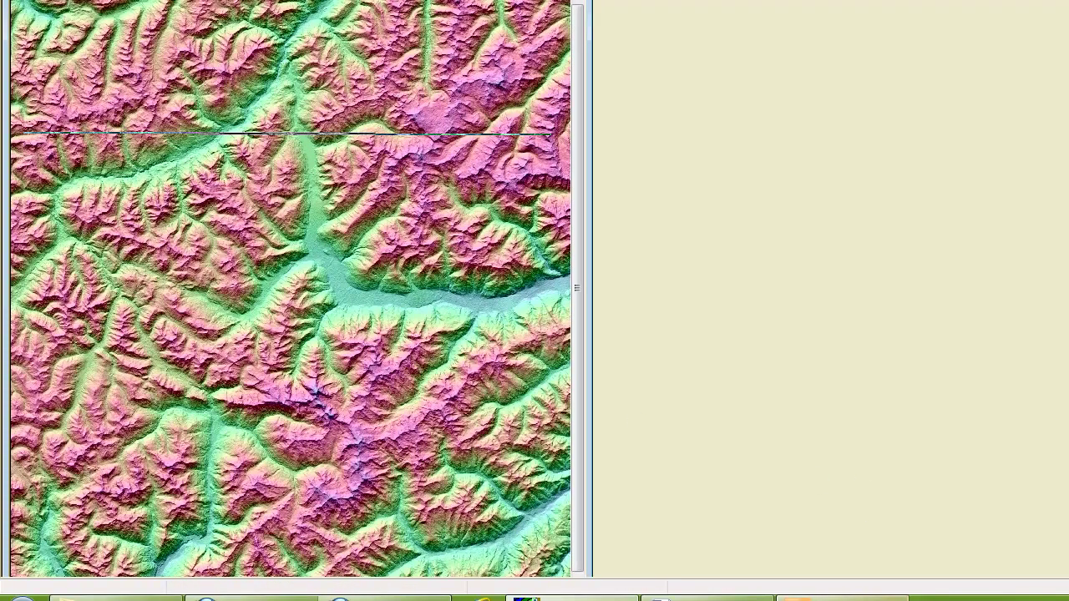
pyautogui.click(851, 595)
pyautogui.click(614, 183)
pyautogui.write('tut')
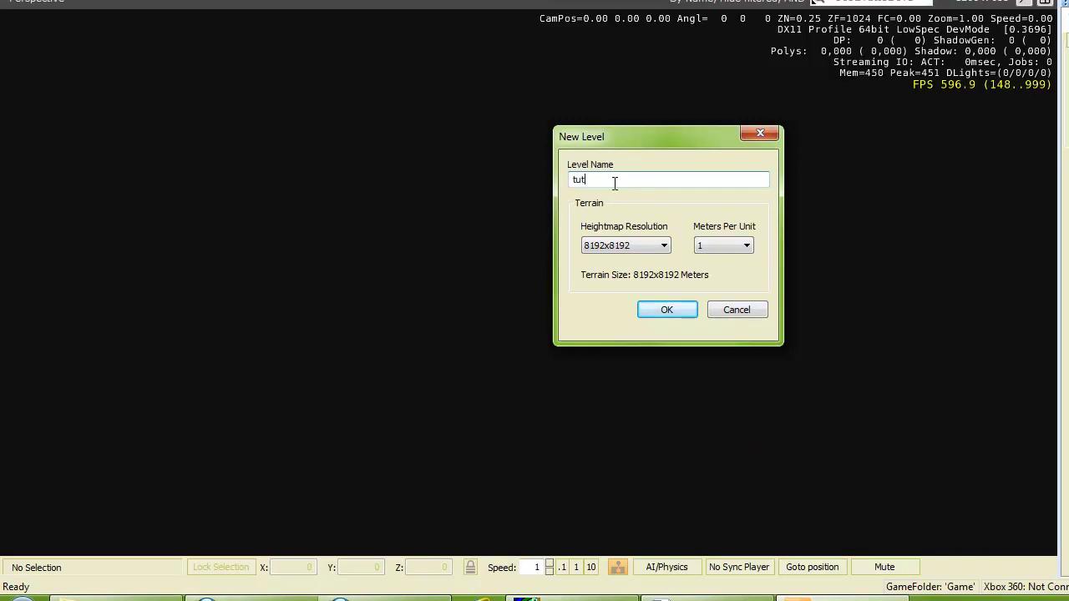
pyautogui.write('2')
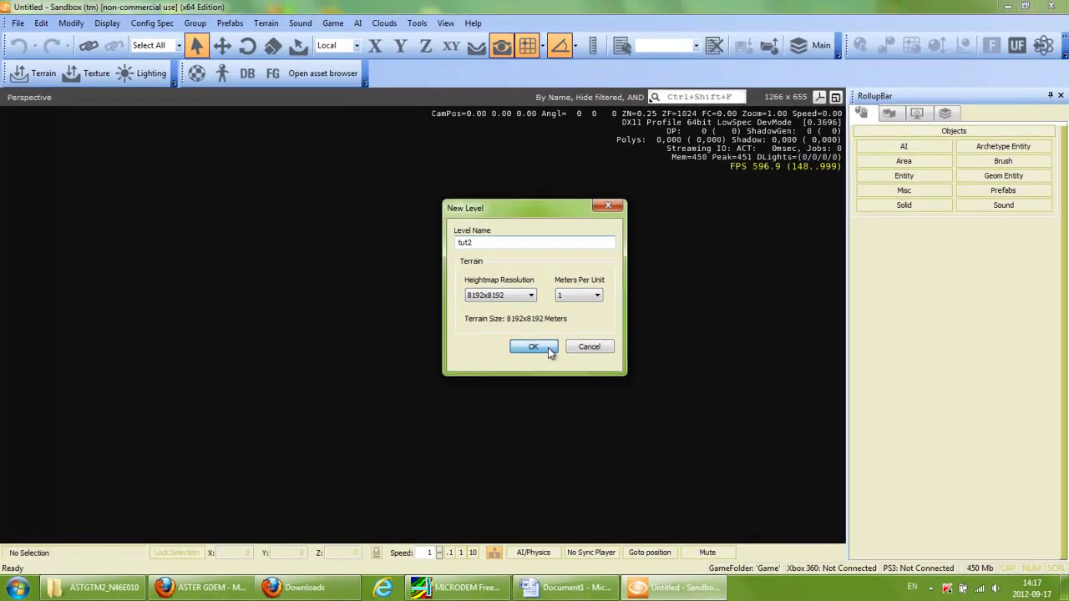
pyautogui.click(667, 310)
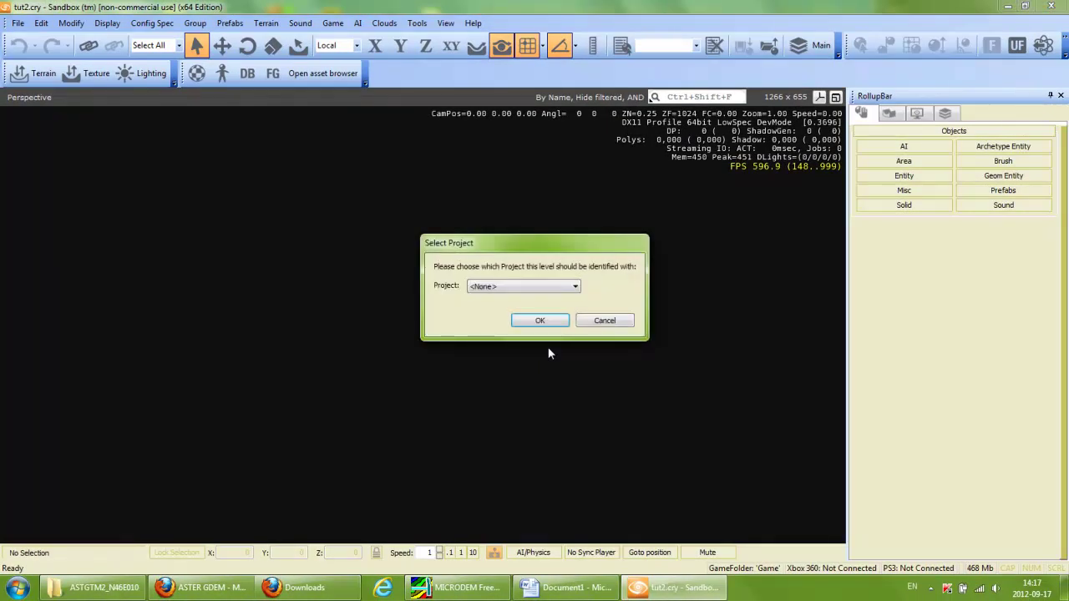
pyautogui.click(541, 320)
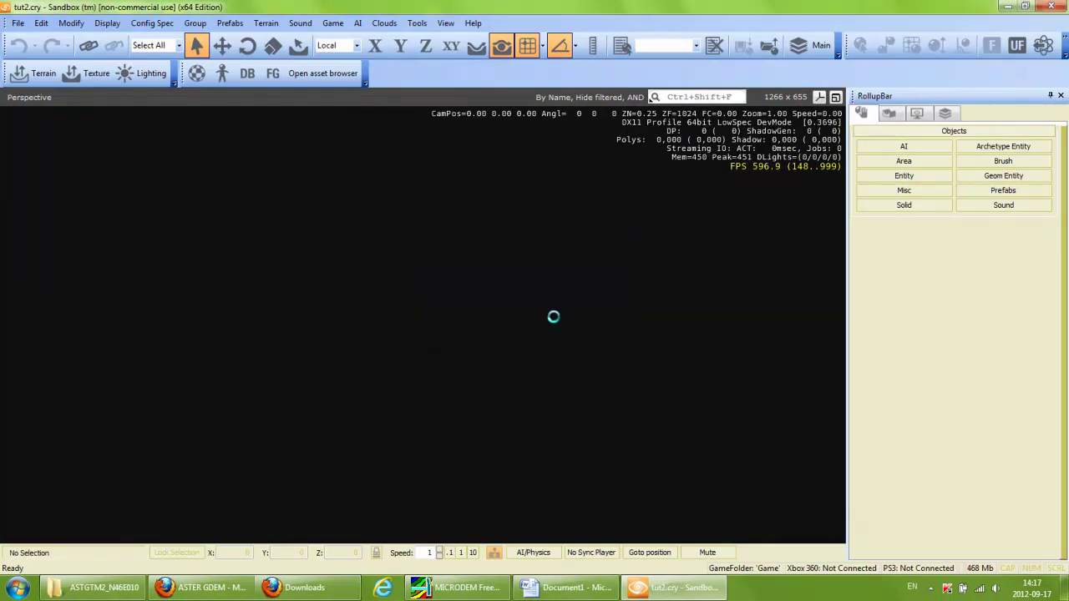
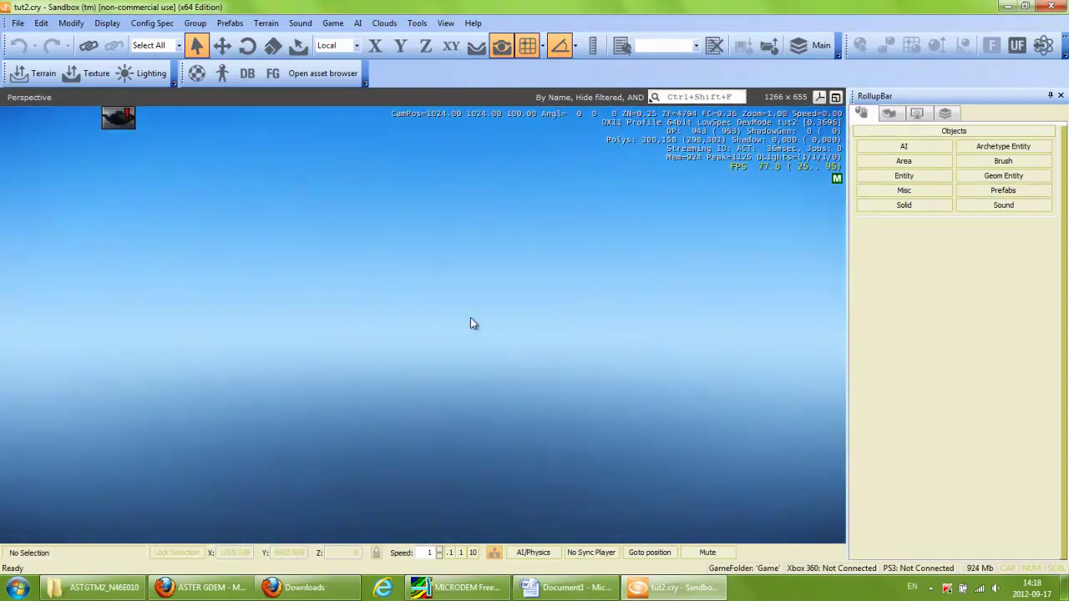
# In the Terrain Editor, set the maximum terrain height to 512 and remove the water.
pyautogui.click(34, 77)
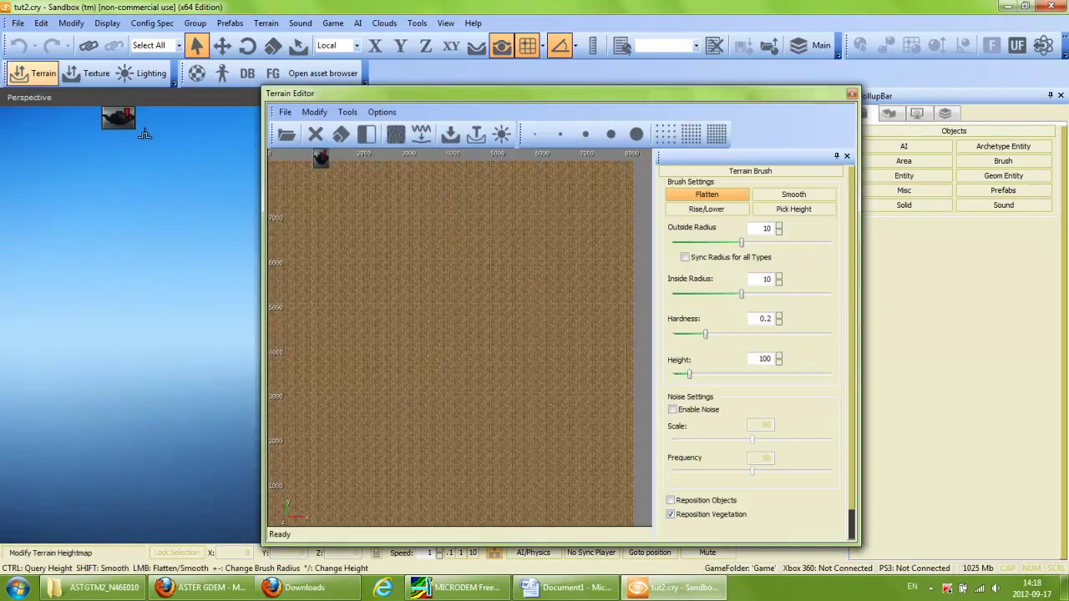
pyautogui.click(312, 113)
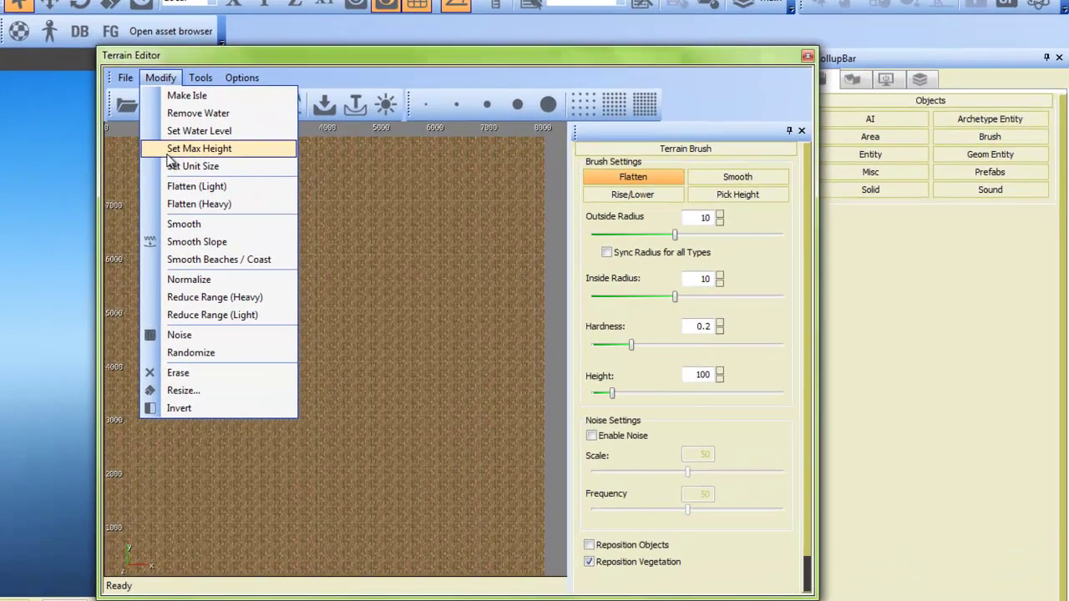
pyautogui.click(219, 158)
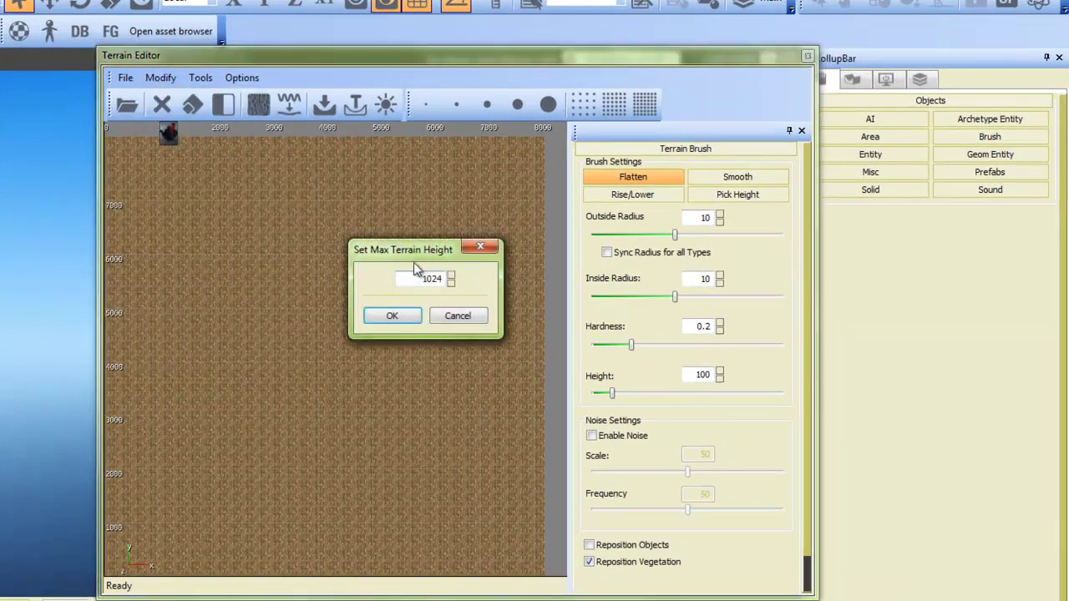
pyautogui.moveTo(422, 278); pyautogui.dragTo(467, 278)
pyautogui.write('512')
pyautogui.click(413, 316)
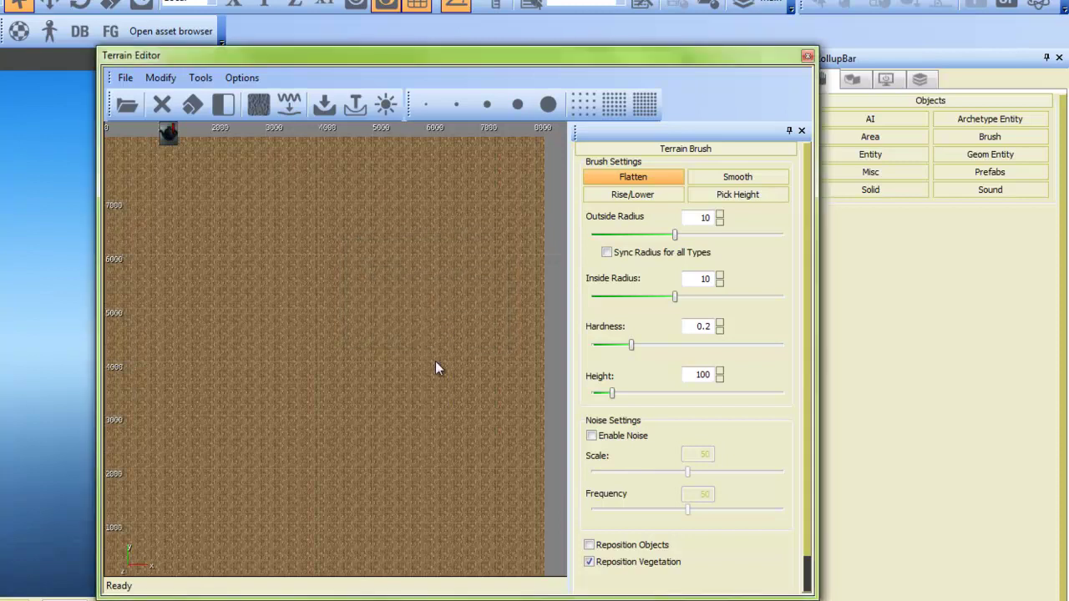
pyautogui.click(163, 78)
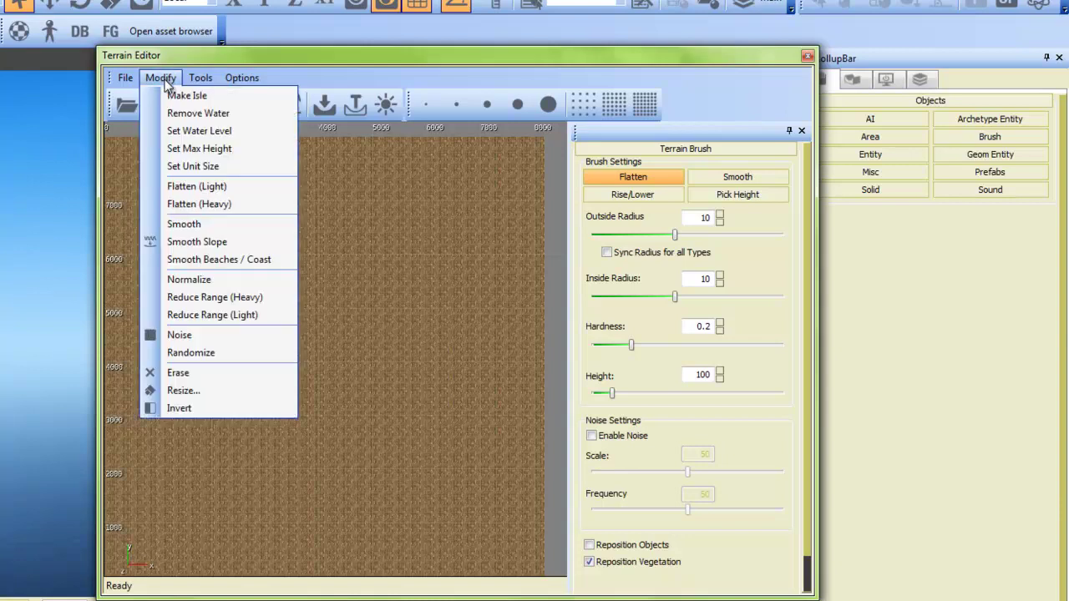
pyautogui.click(166, 112)
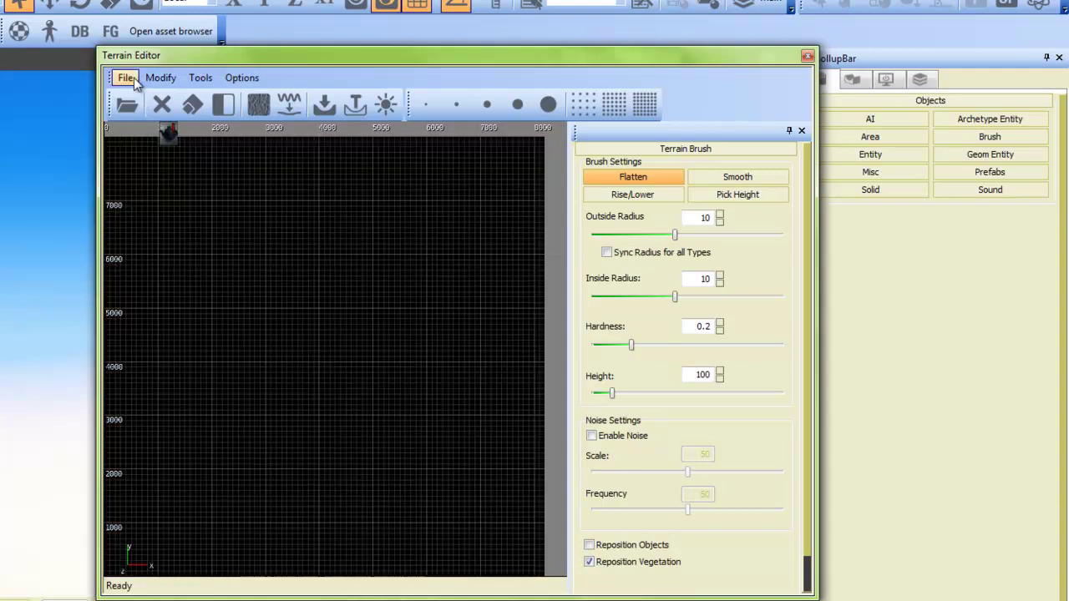
# Import BITMAP.BMP from the ASTGTM2_N46E009 folder as the terrain heightmap.
pyautogui.click(125, 107)
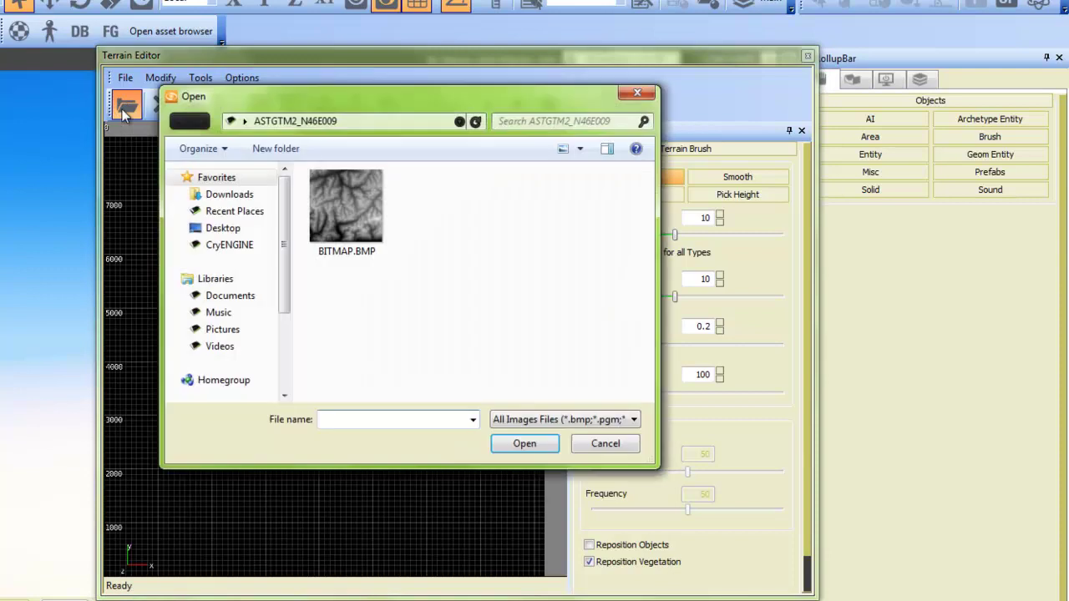
pyautogui.click(346, 213)
pyautogui.click(524, 445)
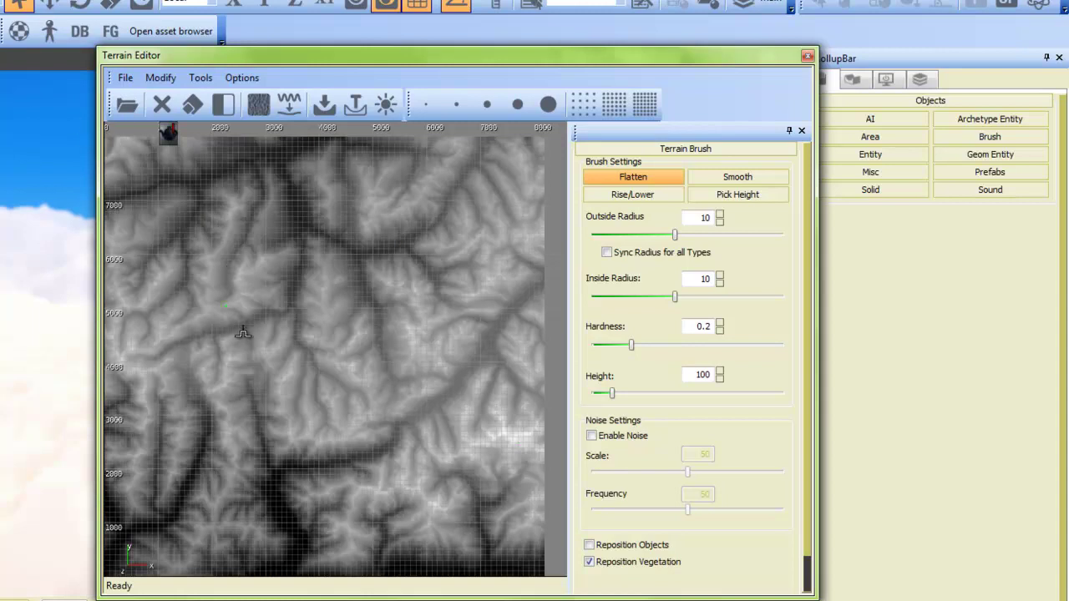
# Import BITMAP.BMP from the desktop's tutorial\ASTGTM2_N46E010 folder as the terrain heightmap and close the Terrain Editor.
pyautogui.click(127, 104)
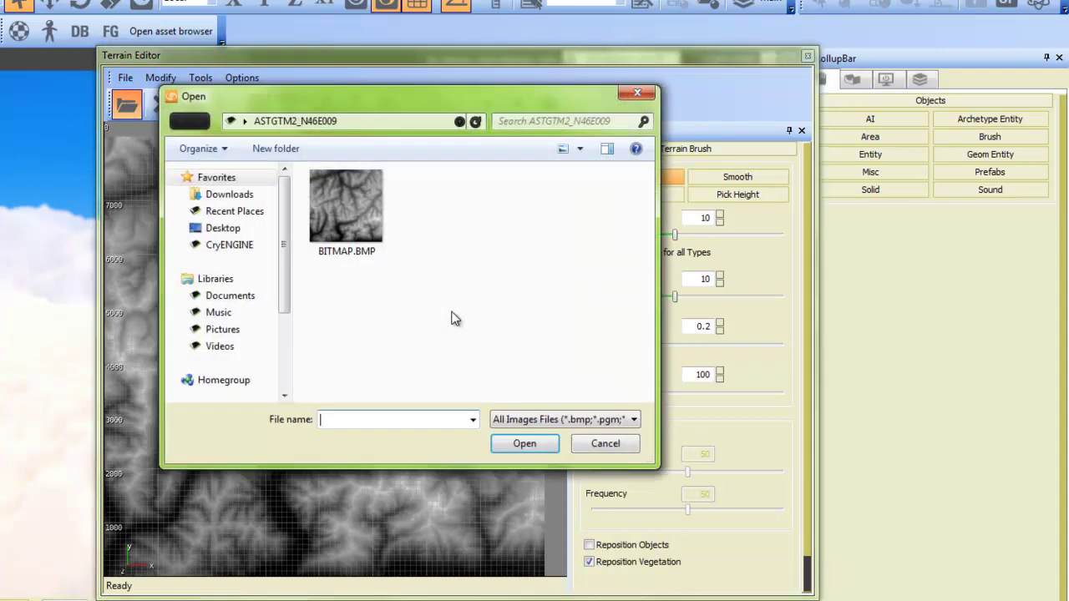
pyautogui.moveTo(284, 245); pyautogui.dragTo(298, 226)
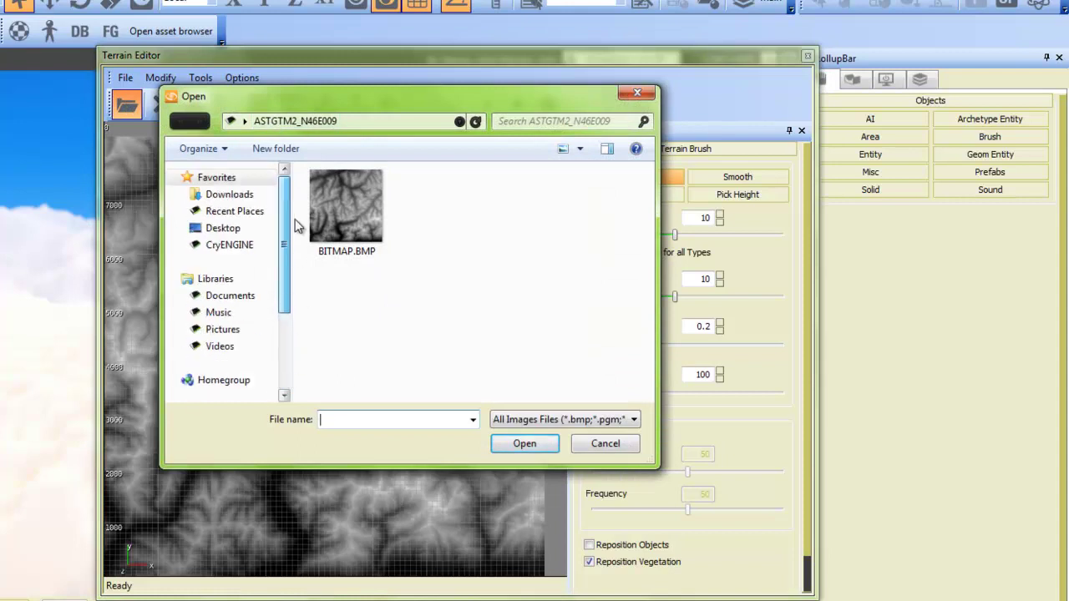
pyautogui.moveTo(287, 239); pyautogui.dragTo(288, 269)
pyautogui.click(237, 189)
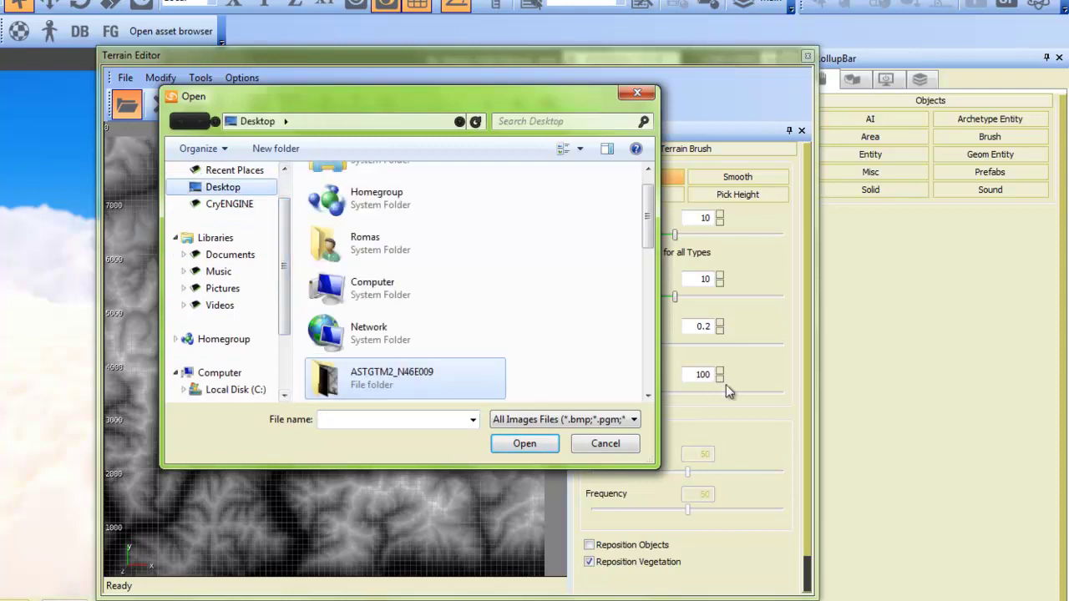
pyautogui.moveTo(648, 234); pyautogui.dragTo(643, 382)
pyautogui.scroll(2, 644, 360)
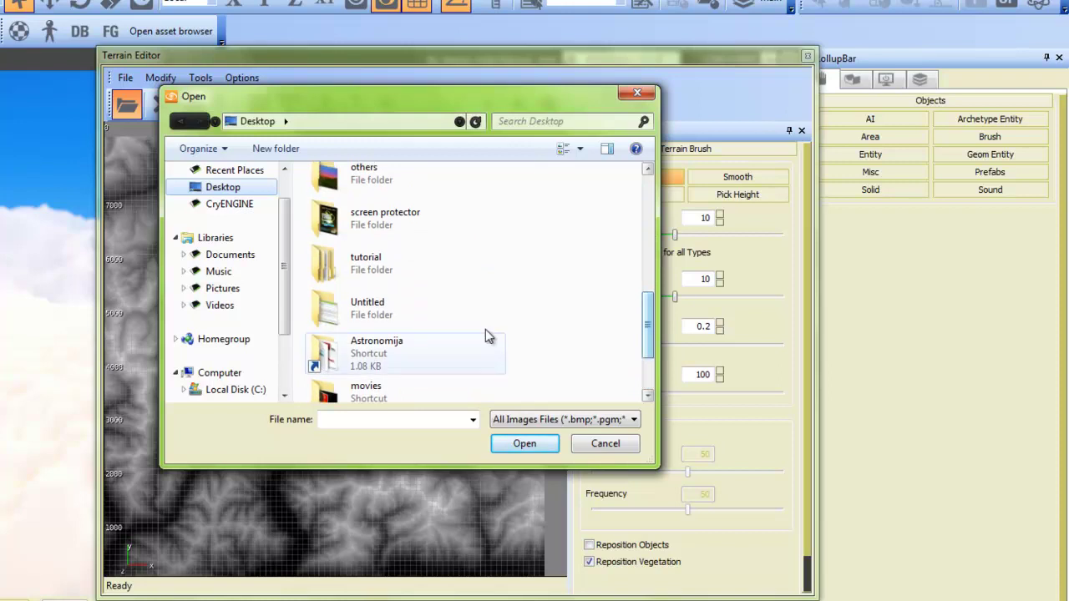
pyautogui.doubleClick(327, 264)
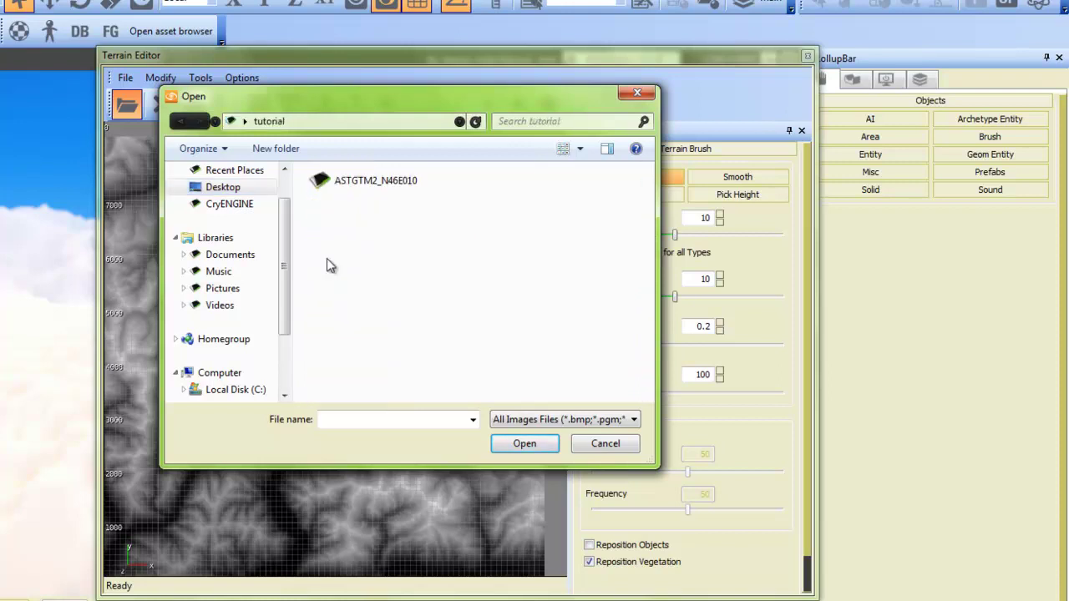
pyautogui.doubleClick(321, 181)
pyautogui.click(339, 215)
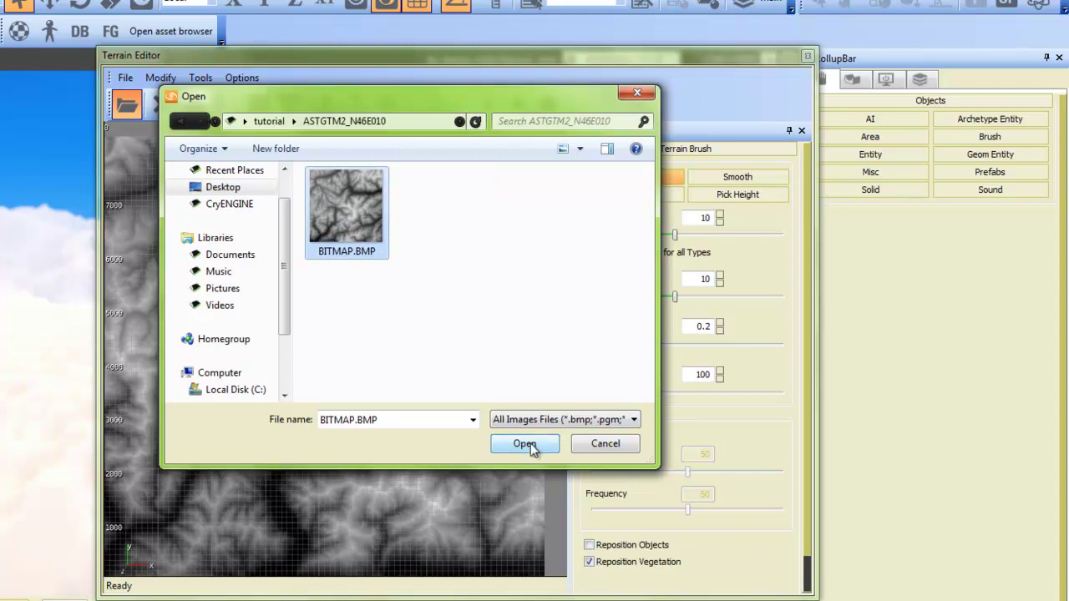
pyautogui.moveTo(329, 96); pyautogui.dragTo(380, 84)
pyautogui.click(571, 417)
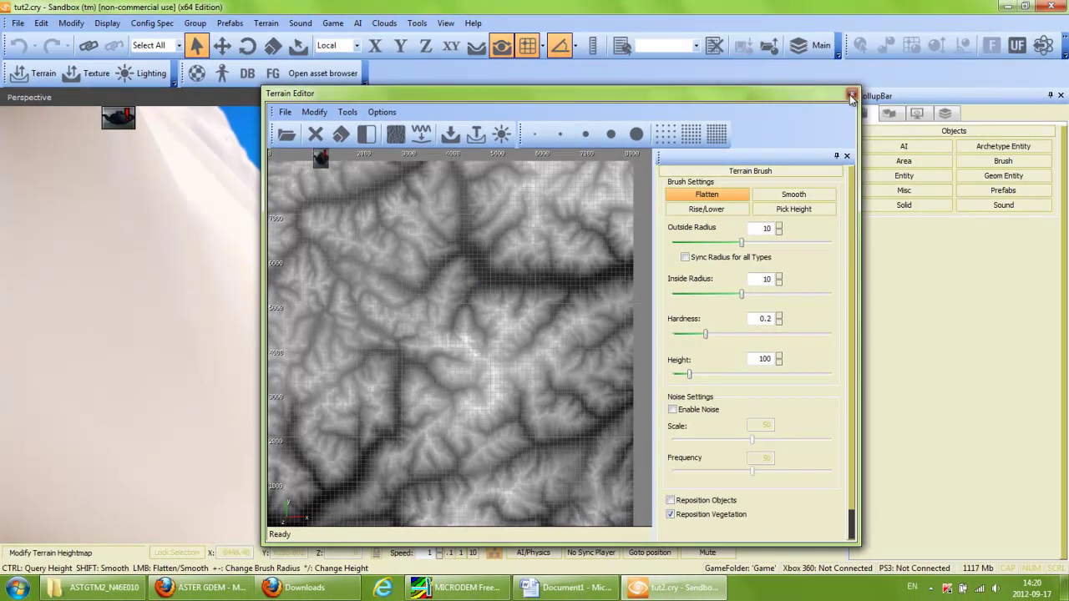
pyautogui.click(851, 95)
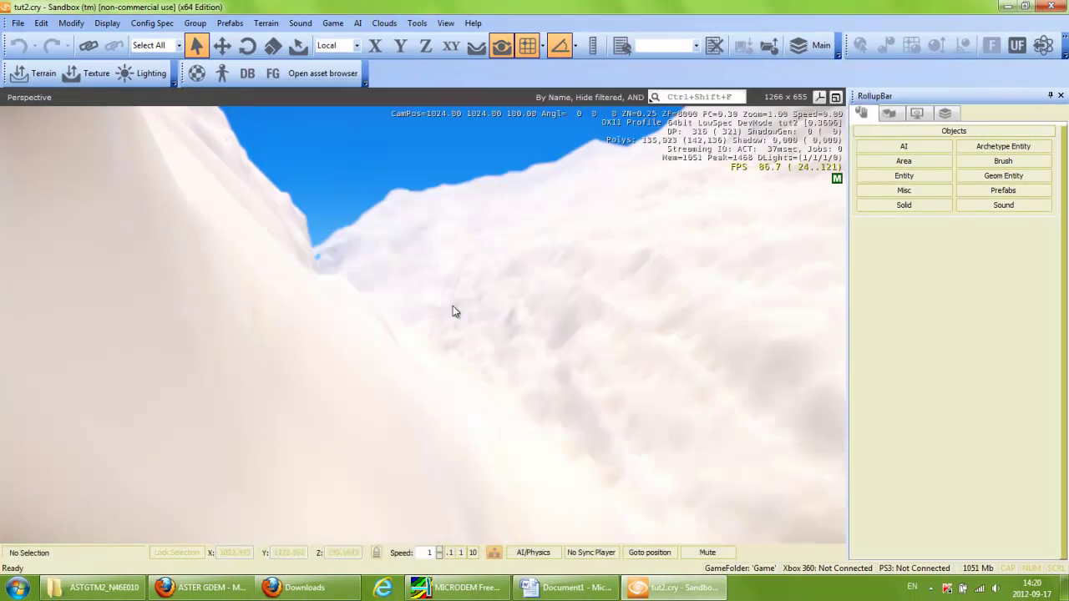
# Fly through the imported mountain terrain in the perspective view and examine the roughness of its slopes.
pyautogui.press('d')
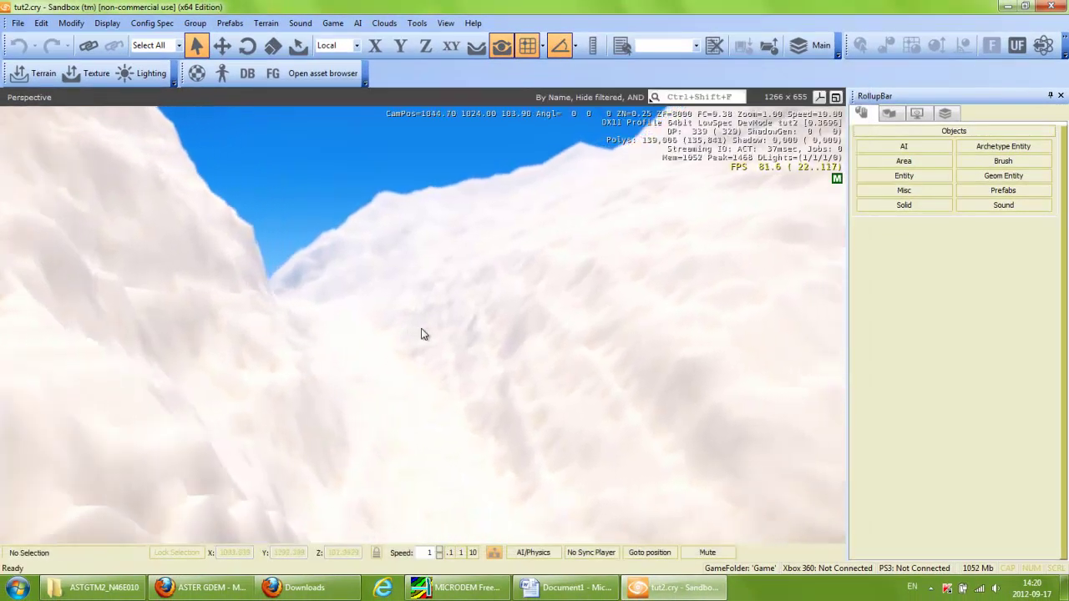
pyautogui.moveTo(424, 330); pyautogui.dragTo(420, 329)
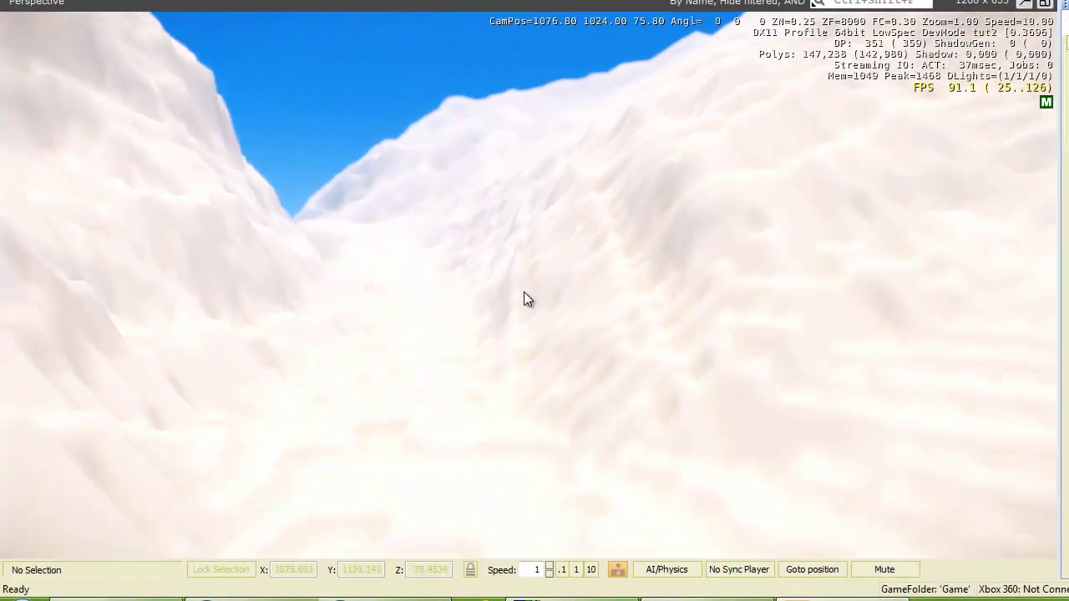
pyautogui.moveTo(523, 290); pyautogui.dragTo(554, 278)
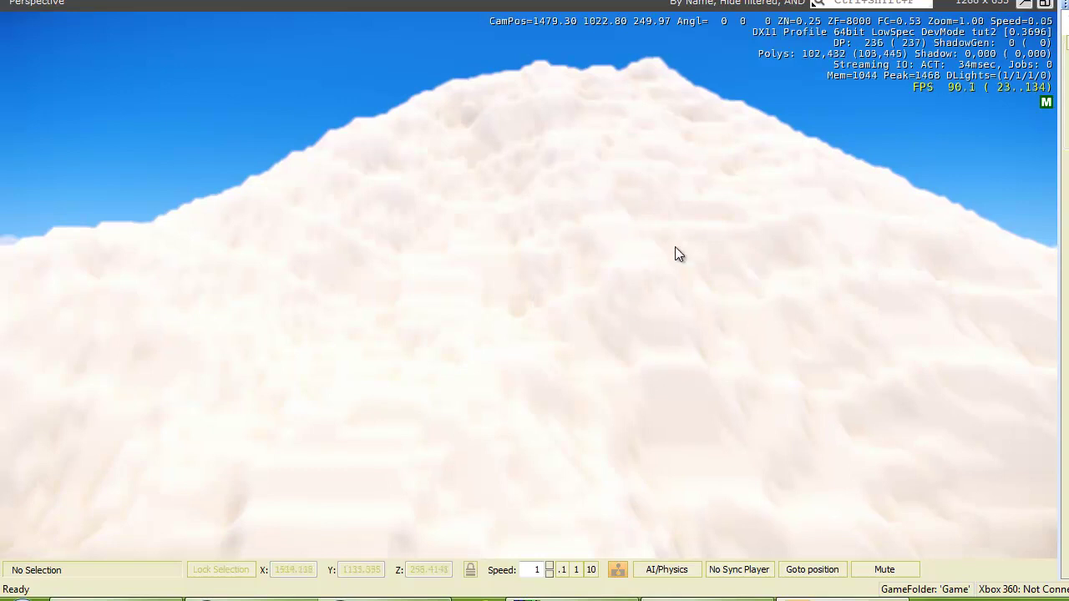
pyautogui.moveTo(670, 246); pyautogui.dragTo(671, 247)
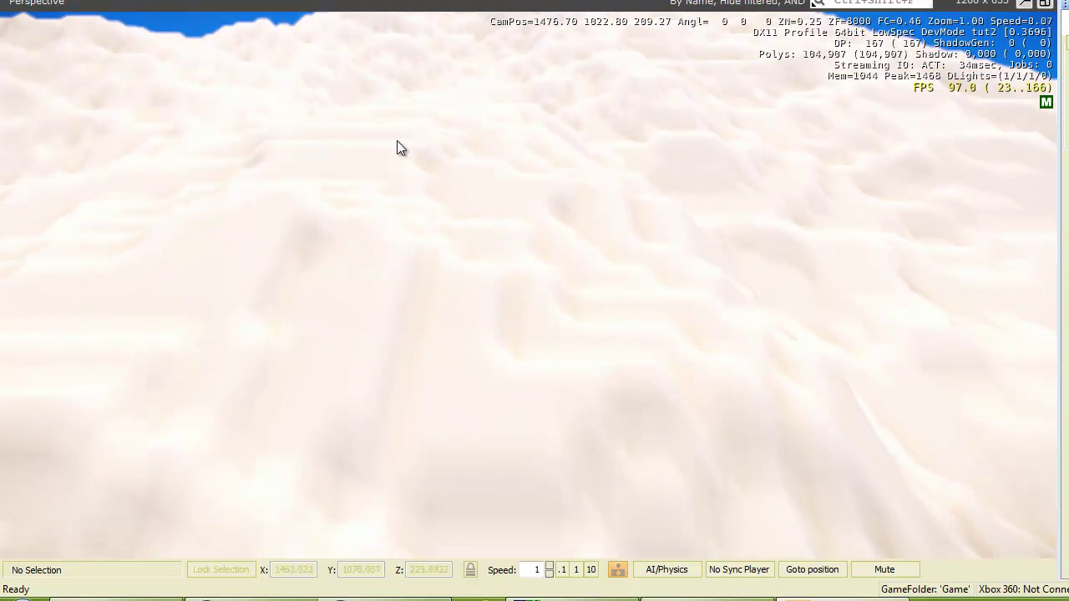
pyautogui.moveTo(241, 154)
pyautogui.mouseDown()
pyautogui.moveTo(219, 147)
pyautogui.moveTo(235, 154)
pyautogui.mouseUp()
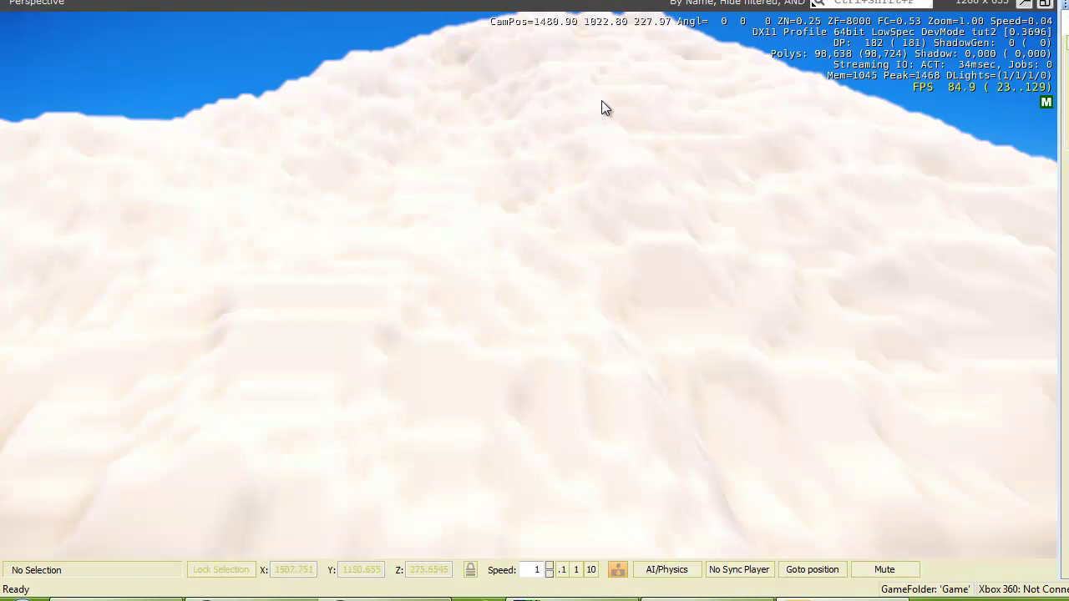
pyautogui.moveTo(246, 275)
pyautogui.mouseDown()
pyautogui.moveTo(255, 274)
pyautogui.moveTo(247, 291)
pyautogui.moveTo(242, 270)
pyautogui.moveTo(228, 268)
pyautogui.moveTo(178, 282)
pyautogui.moveTo(251, 279)
pyautogui.moveTo(224, 293)
pyautogui.moveTo(248, 284)
pyautogui.mouseUp()
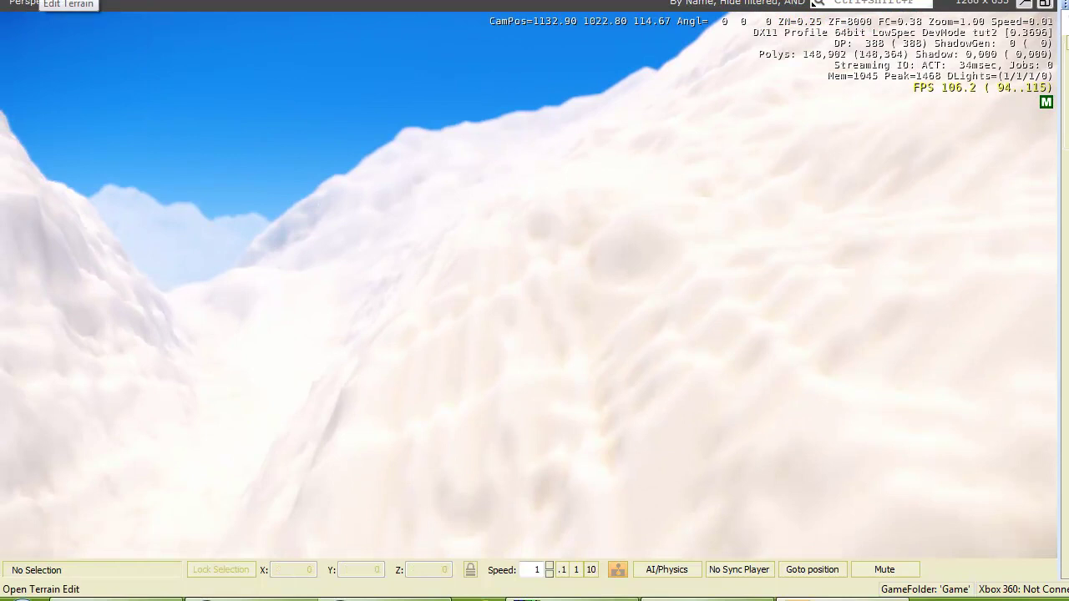
# Apply Smooth Slope to the heightmap in the Terrain Editor and inspect the slopes in the perspective view.
pyautogui.click(51, 1)
pyautogui.click(393, 19)
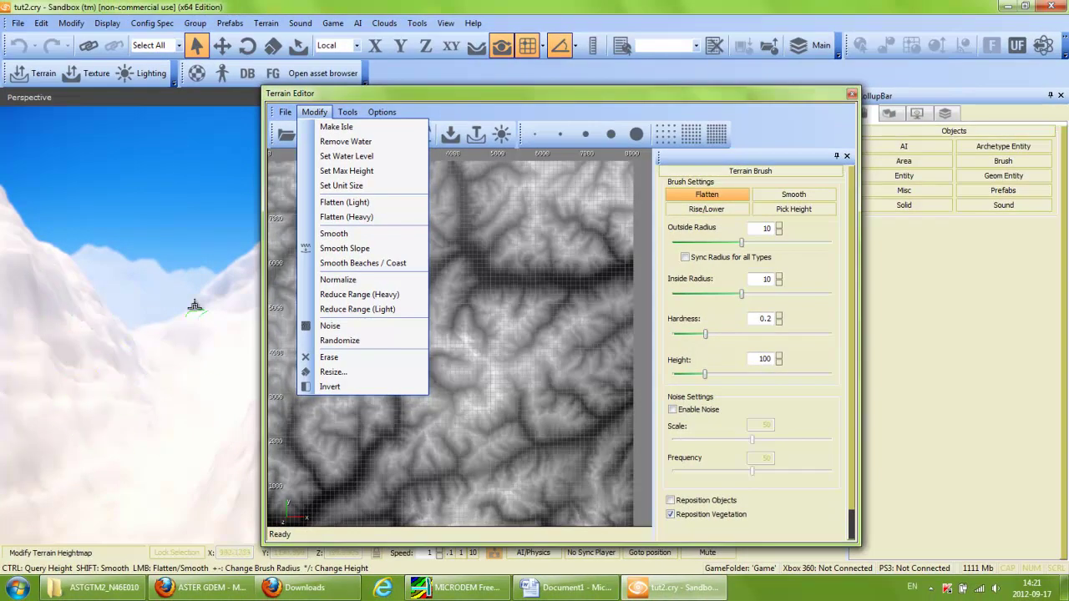
pyautogui.click(340, 251)
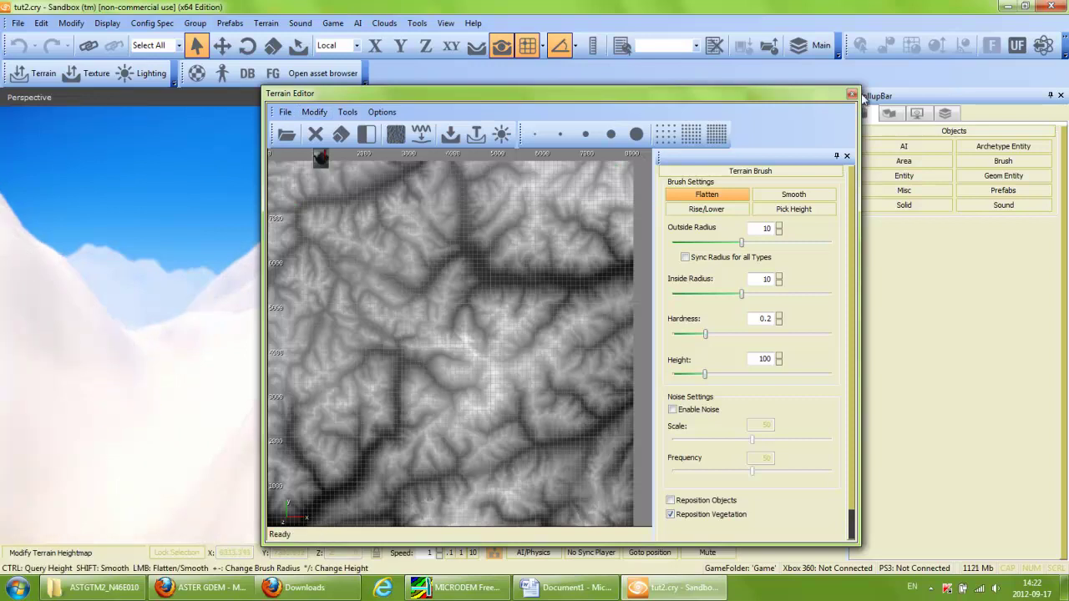
pyautogui.click(851, 94)
pyautogui.moveTo(536, 338)
pyautogui.mouseDown()
pyautogui.moveTo(526, 342)
pyautogui.moveTo(538, 339)
pyautogui.moveTo(545, 355)
pyautogui.moveTo(537, 336)
pyautogui.moveTo(534, 345)
pyautogui.mouseUp()
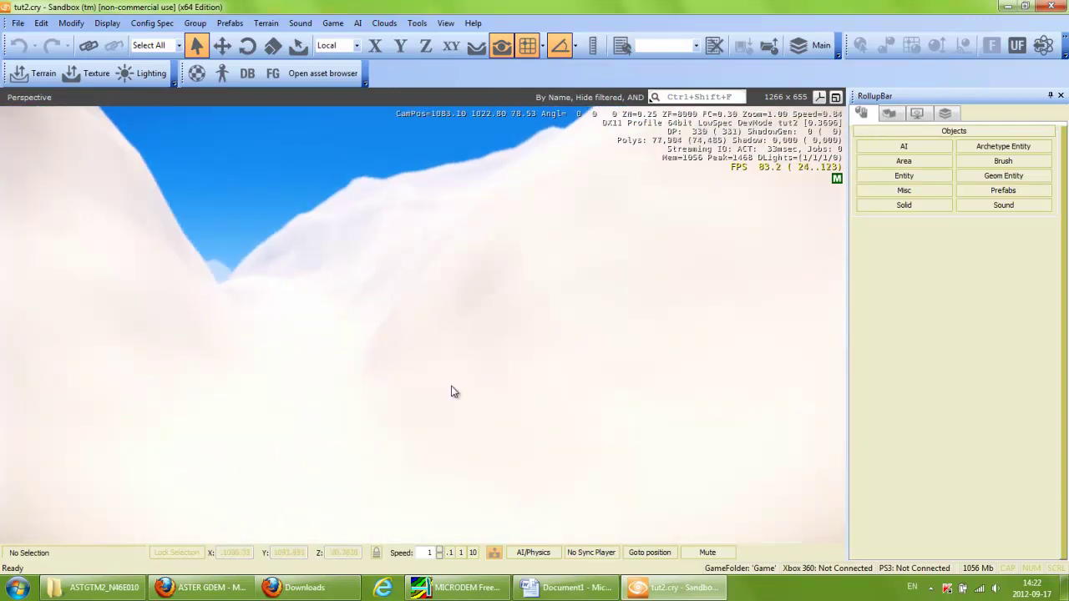
pyautogui.moveTo(433, 447)
pyautogui.mouseDown()
pyautogui.moveTo(435, 429)
pyautogui.moveTo(413, 444)
pyautogui.moveTo(411, 389)
pyautogui.moveTo(403, 493)
pyautogui.moveTo(415, 453)
pyautogui.mouseUp()
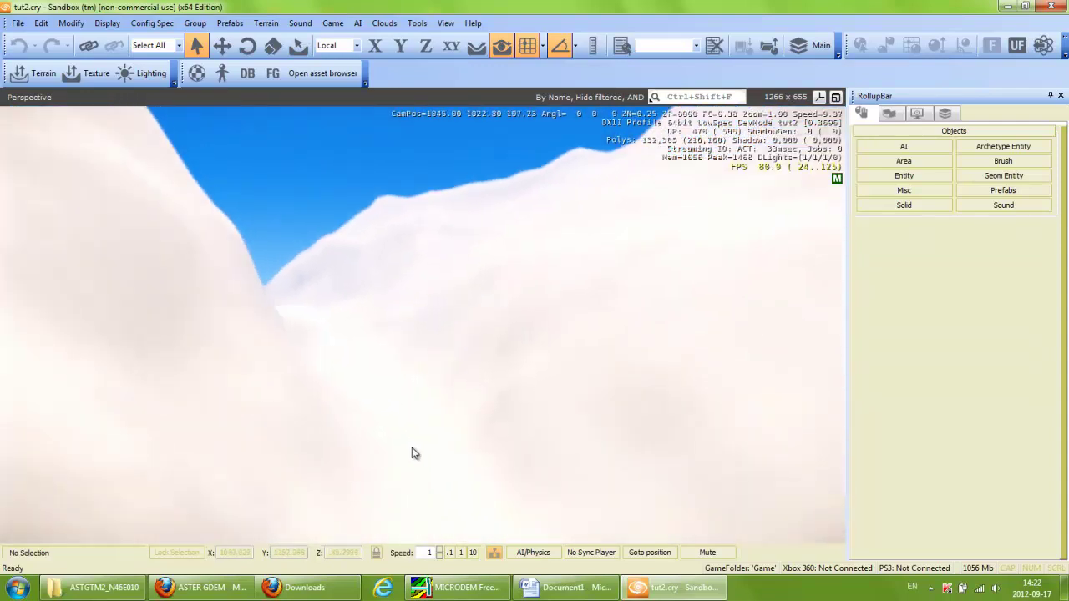
# Open the Default terrain texture layer's material_terrain_default material in the Material Editor.
pyautogui.click(83, 73)
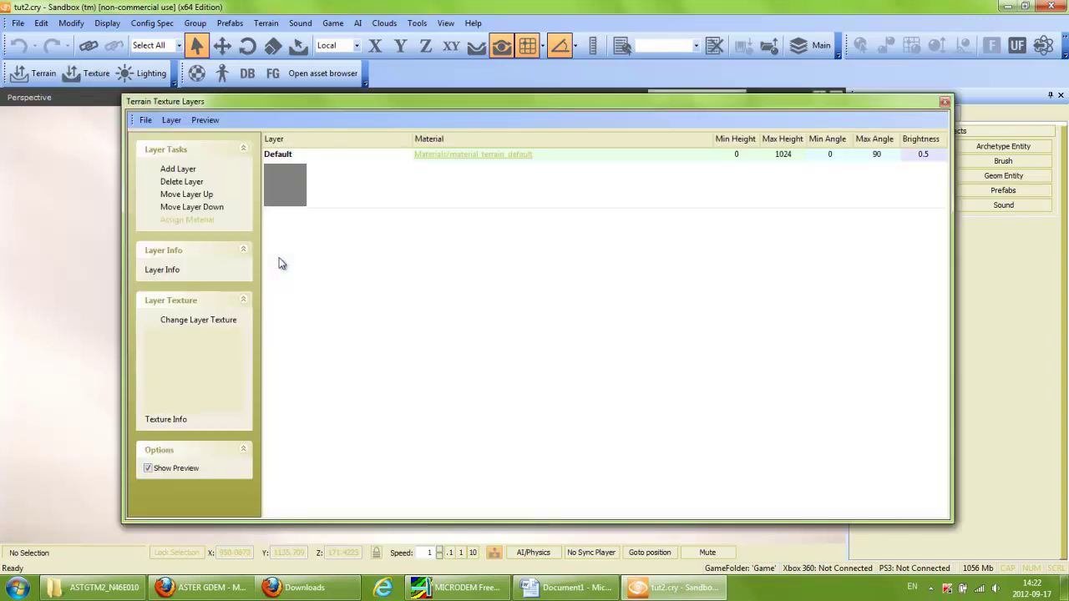
pyautogui.click(422, 196)
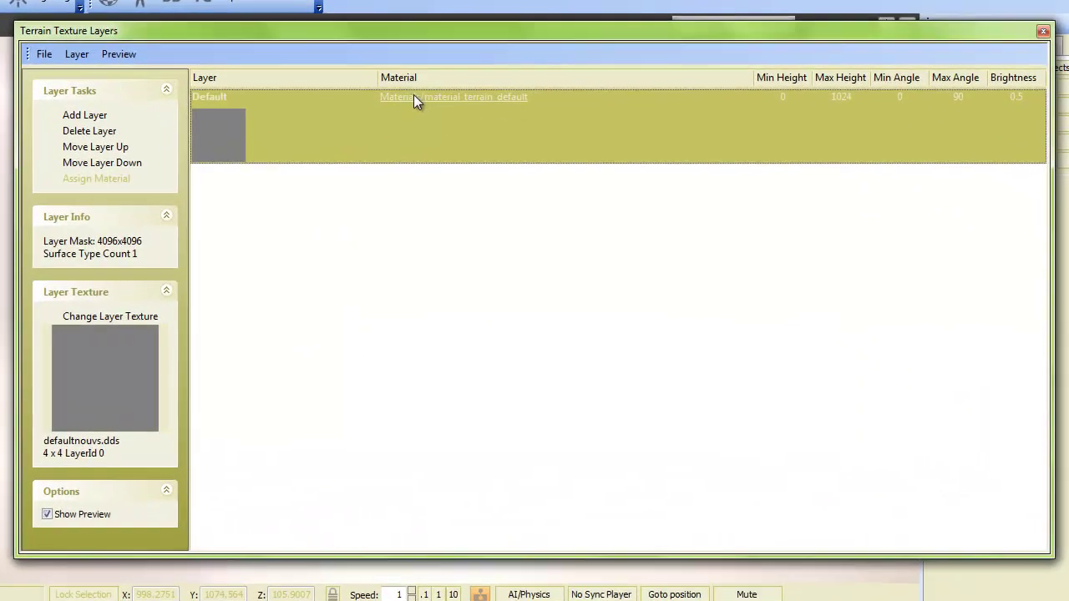
pyautogui.click(422, 155)
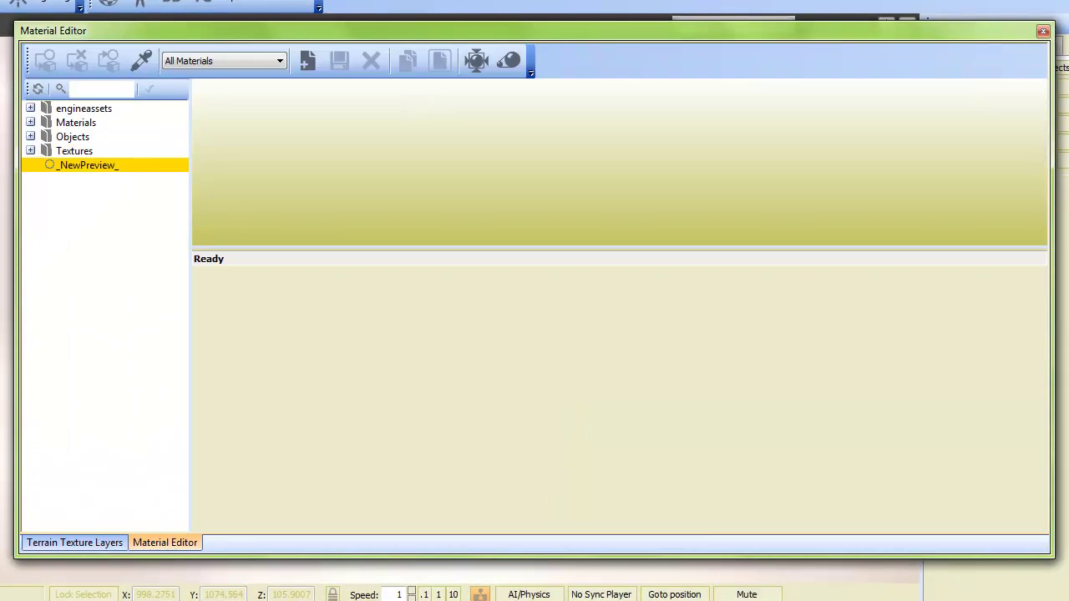
pyautogui.click(93, 544)
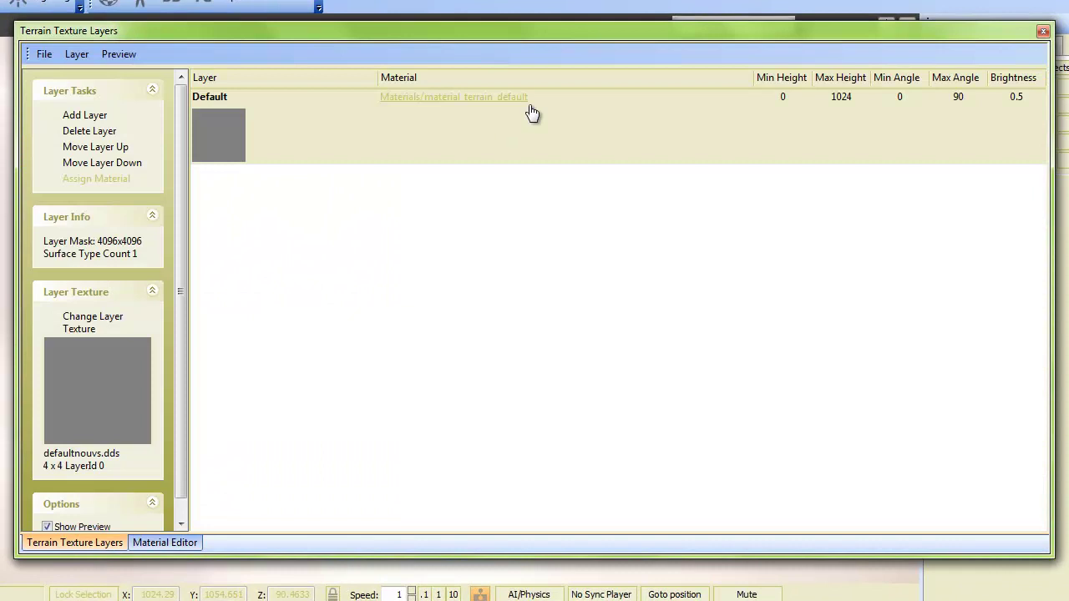
pyautogui.click(443, 101)
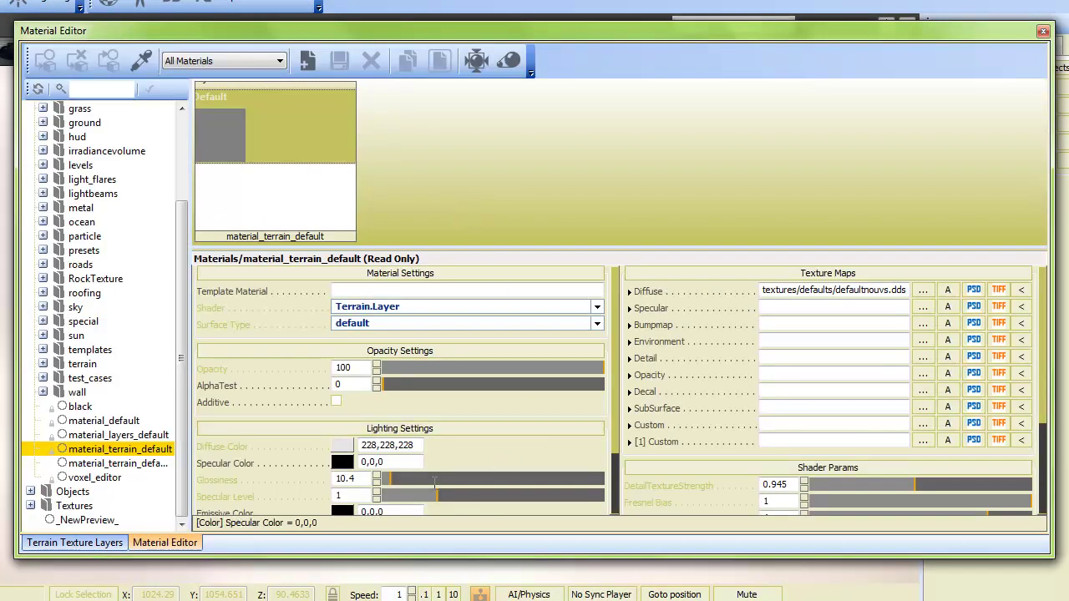
# Set the diffuse colour of material_terrain_default to dark green 36,49,15 and close the Material Editor.
pyautogui.click(343, 445)
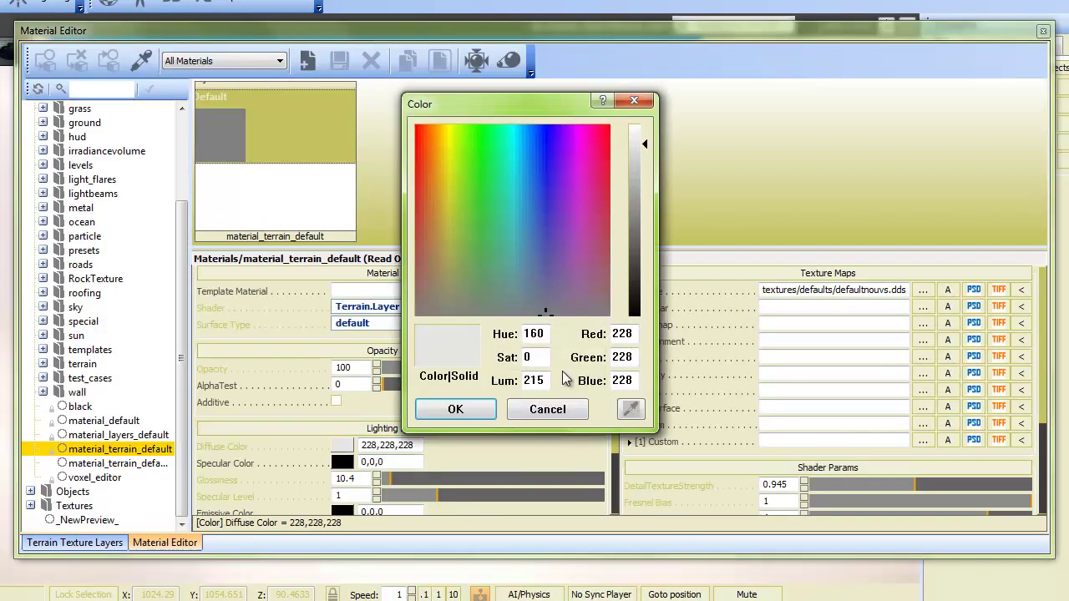
pyautogui.click(469, 204)
pyautogui.click(464, 215)
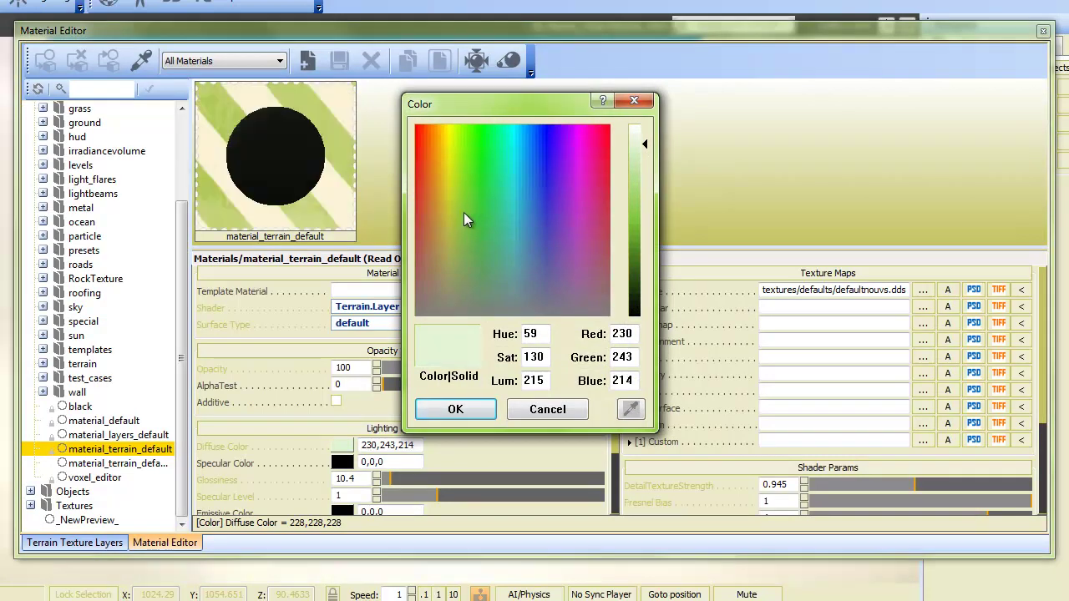
pyautogui.click(461, 214)
pyautogui.moveTo(647, 146); pyautogui.dragTo(644, 298)
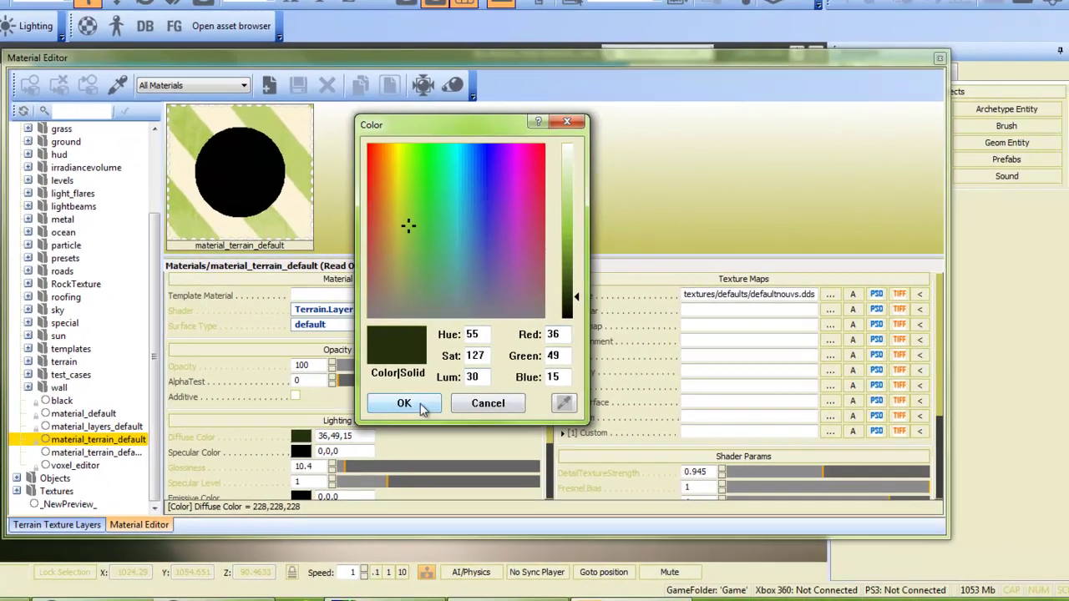
pyautogui.click(404, 404)
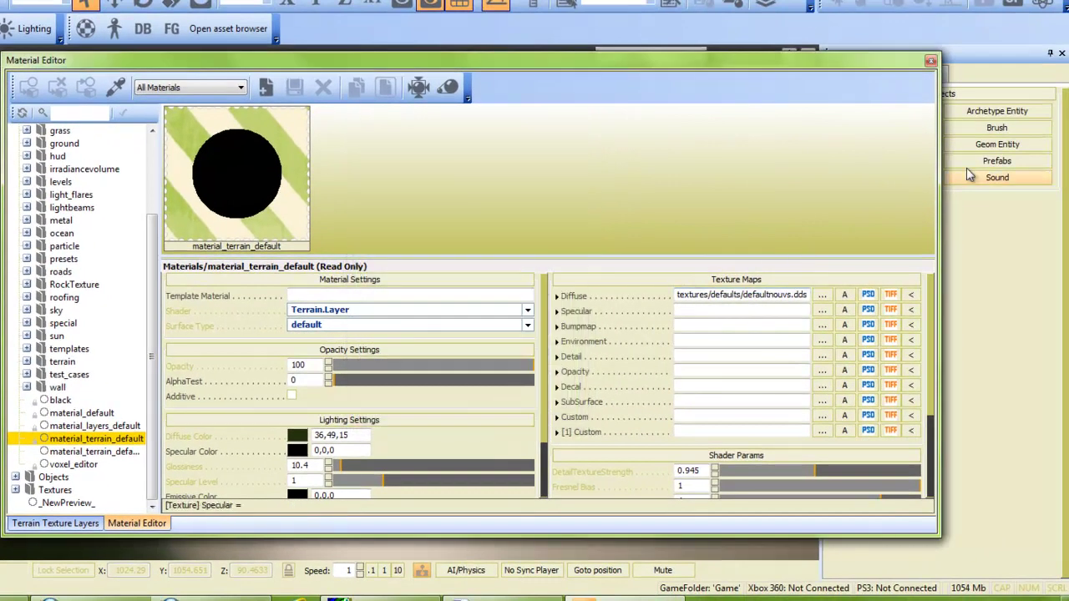
pyautogui.click(930, 62)
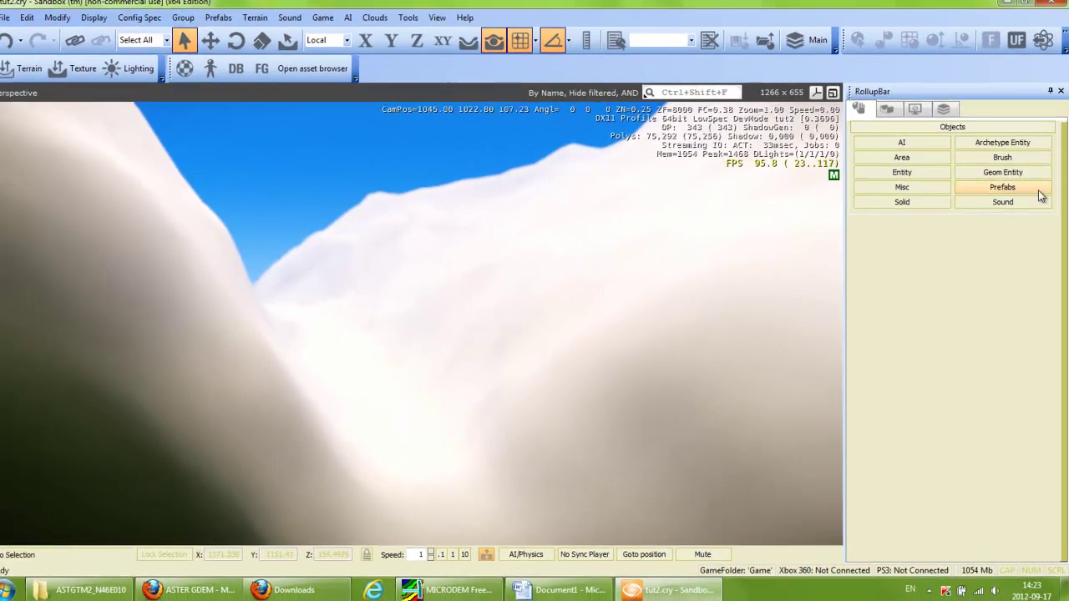
# Set DetailLayersViewDistRatio to 1000 in the terrain Environment settings.
pyautogui.click(888, 109)
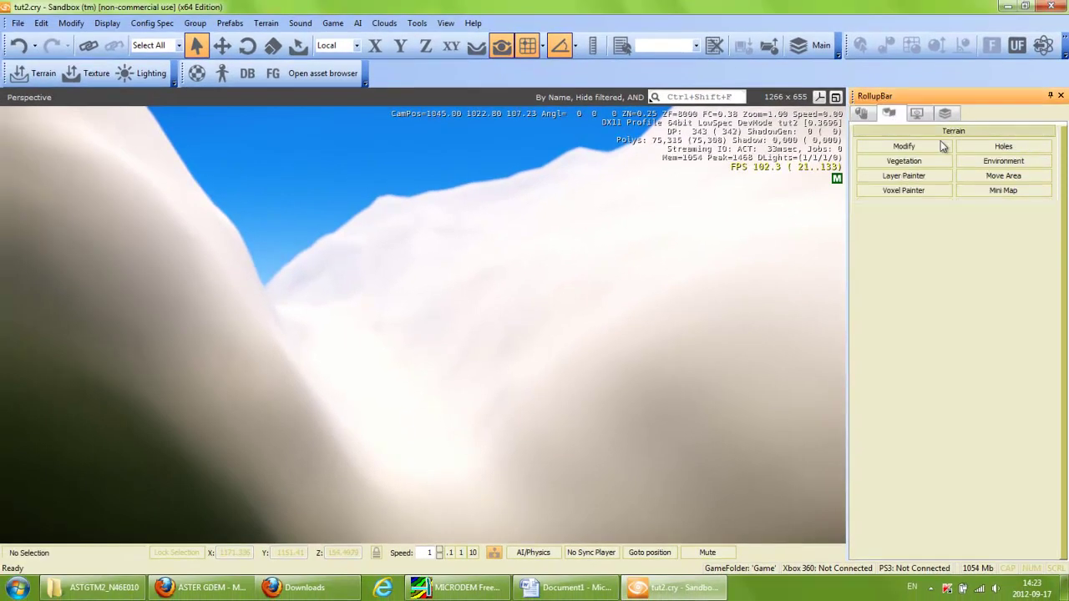
pyautogui.click(1002, 157)
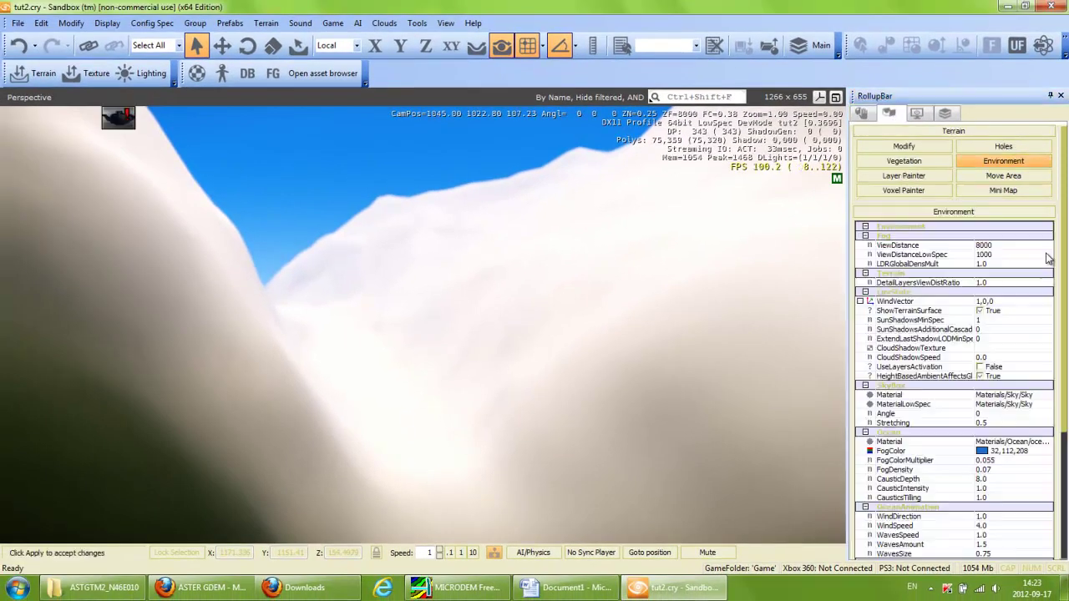
pyautogui.click(981, 283)
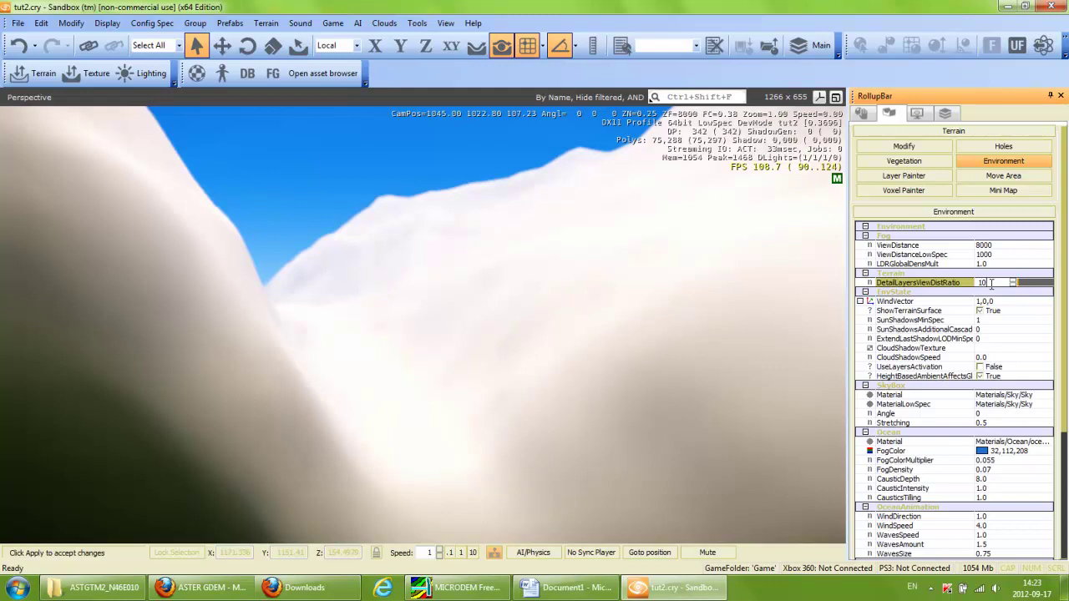
pyautogui.press('Return')
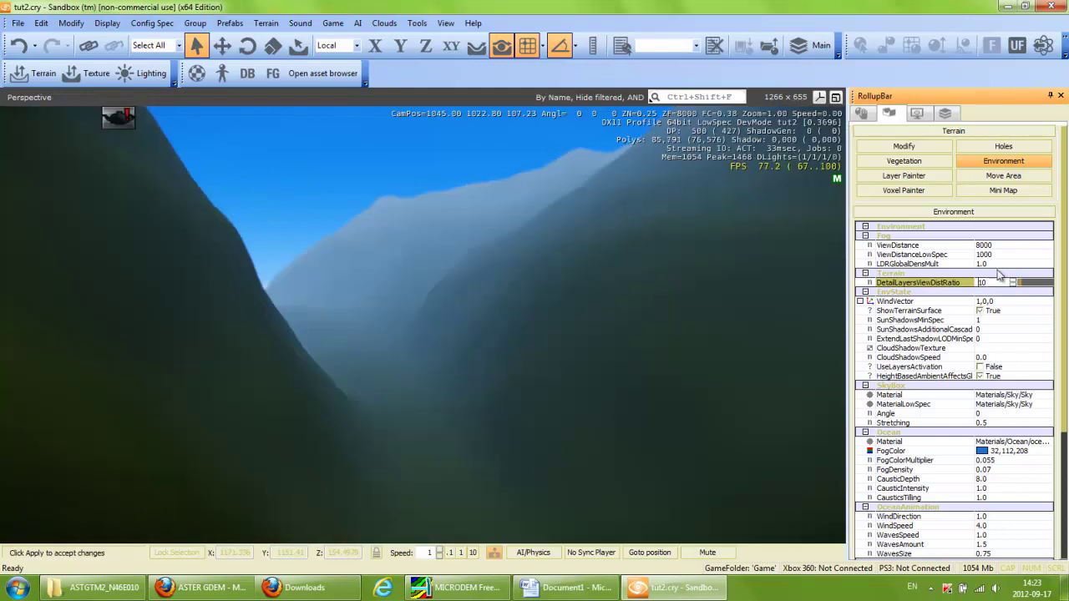
pyautogui.write('0')
pyautogui.press('Return')
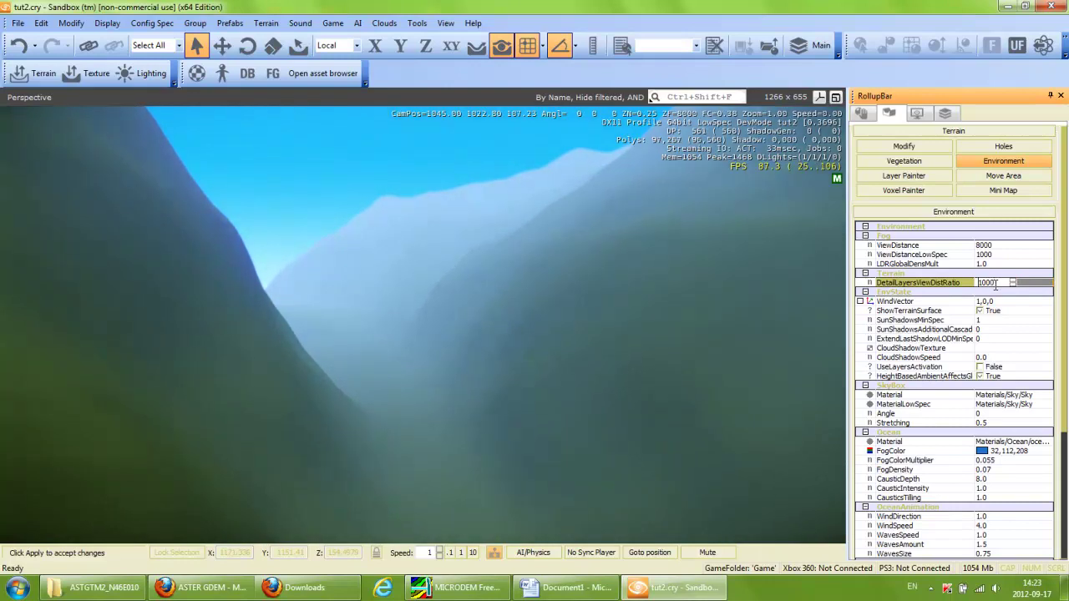
# Fly over the green mountain terrain and explore it in game mode to examine the slopes, colouring and lighting, then return to editing.
pyautogui.moveTo(618, 310); pyautogui.dragTo(632, 327)
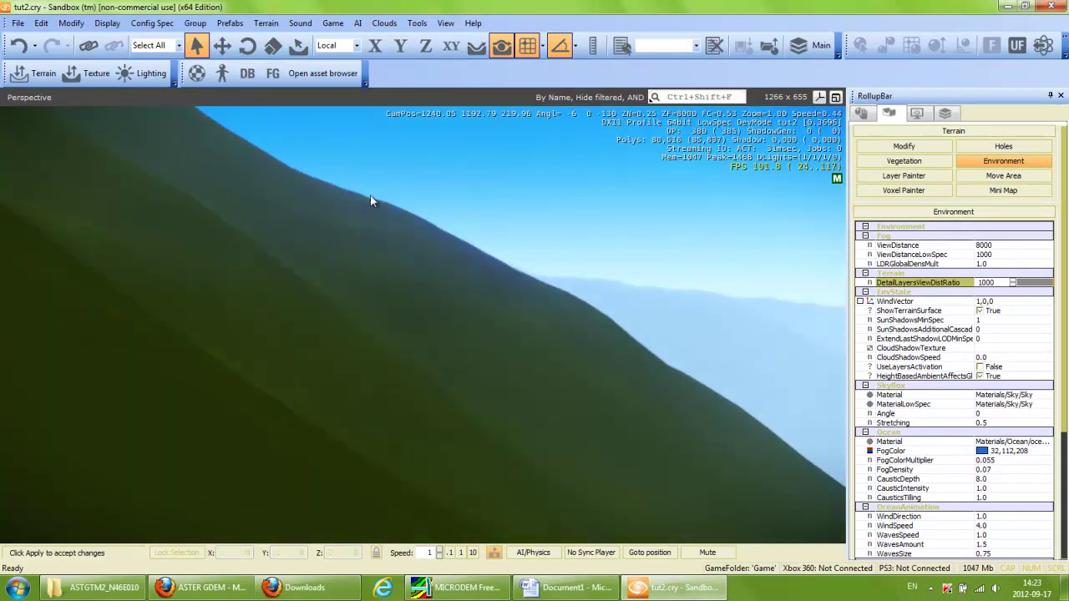
pyautogui.moveTo(582, 434)
pyautogui.mouseDown()
pyautogui.moveTo(578, 423)
pyautogui.moveTo(588, 444)
pyautogui.moveTo(568, 424)
pyautogui.moveTo(585, 442)
pyautogui.moveTo(588, 434)
pyautogui.moveTo(585, 460)
pyautogui.moveTo(589, 449)
pyautogui.mouseUp()
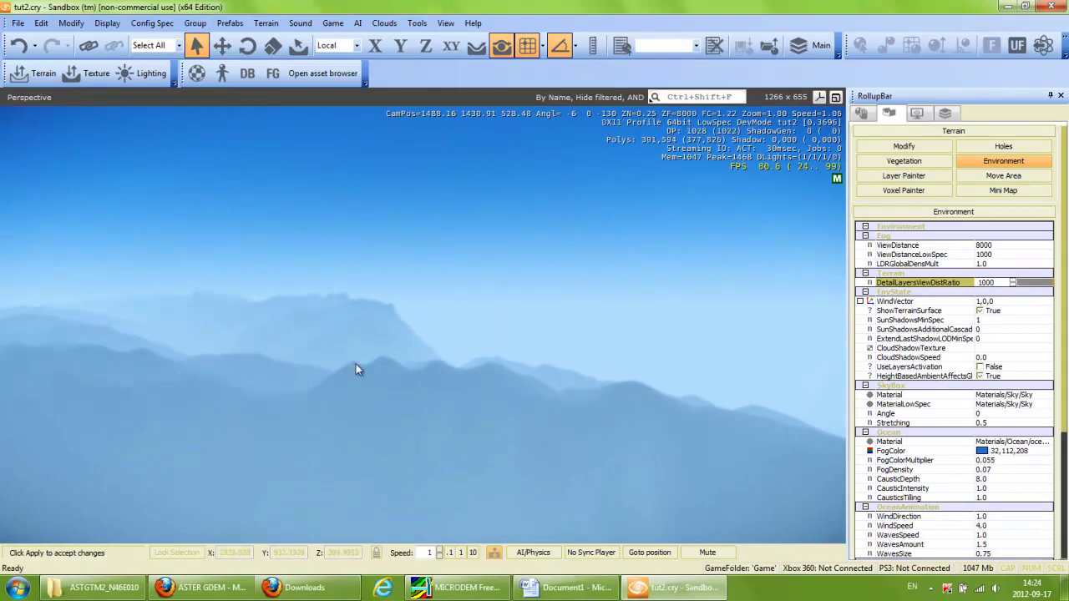
pyautogui.moveTo(127, 403); pyautogui.dragTo(190, 408)
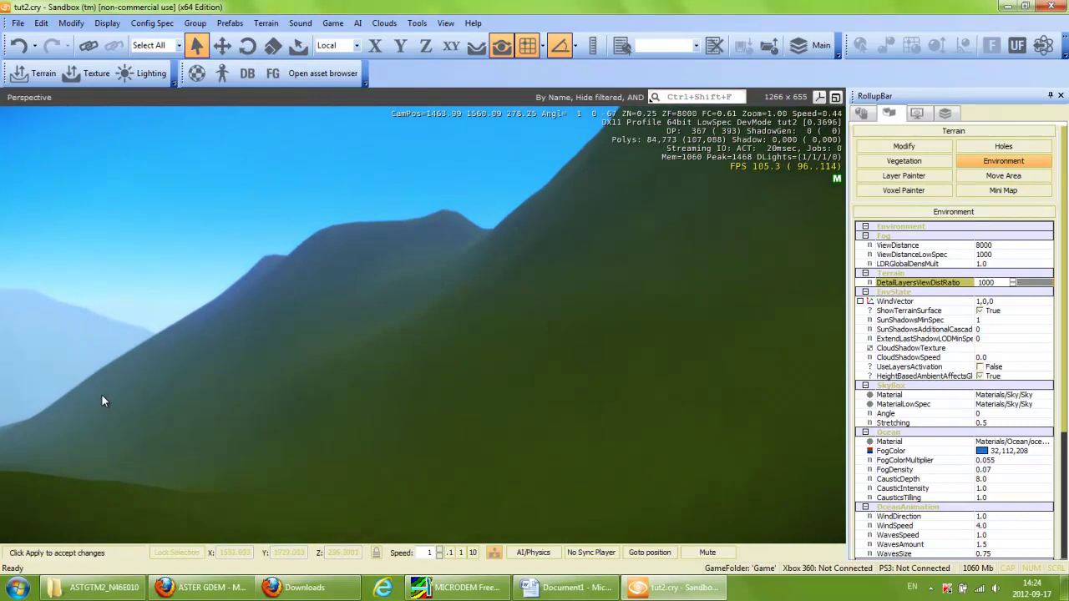
pyautogui.moveTo(101, 399); pyautogui.dragTo(167, 389)
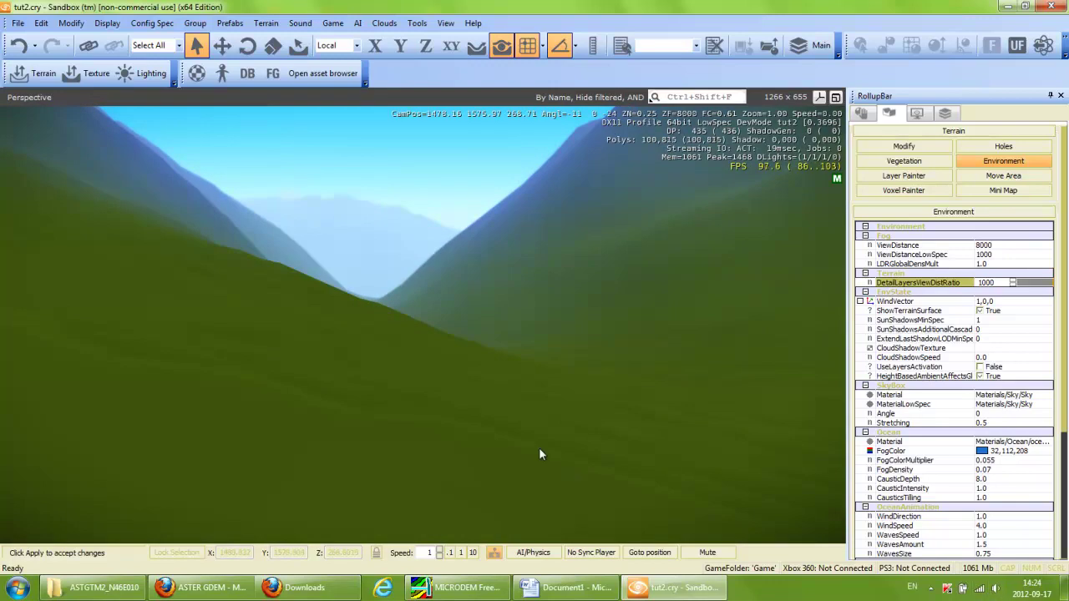
pyautogui.moveTo(547, 457); pyautogui.dragTo(538, 496)
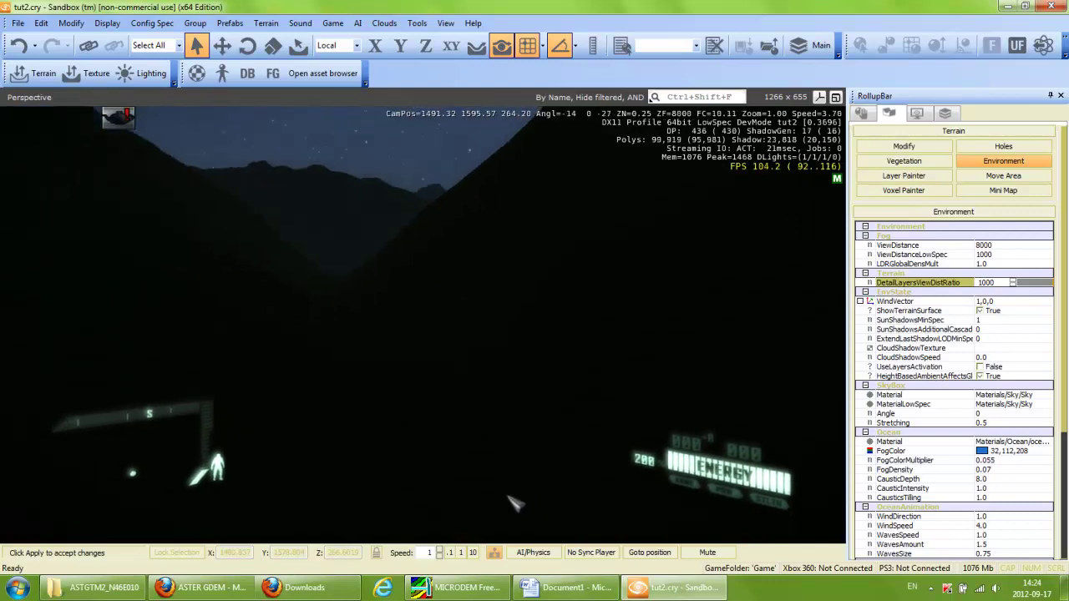
pyautogui.moveTo(493, 453); pyautogui.dragTo(539, 400)
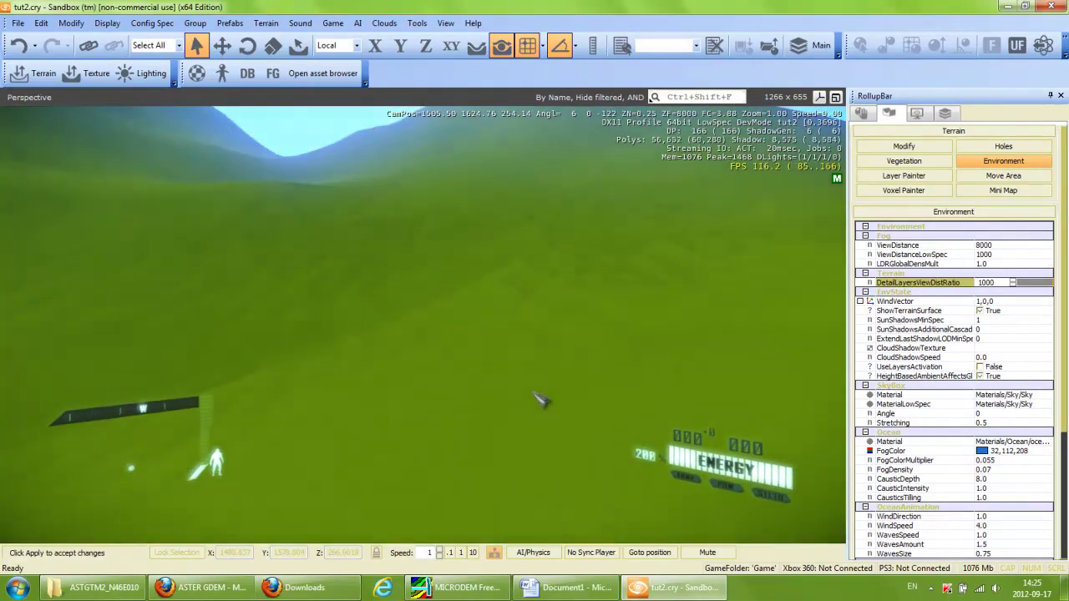
pyautogui.press('alt')
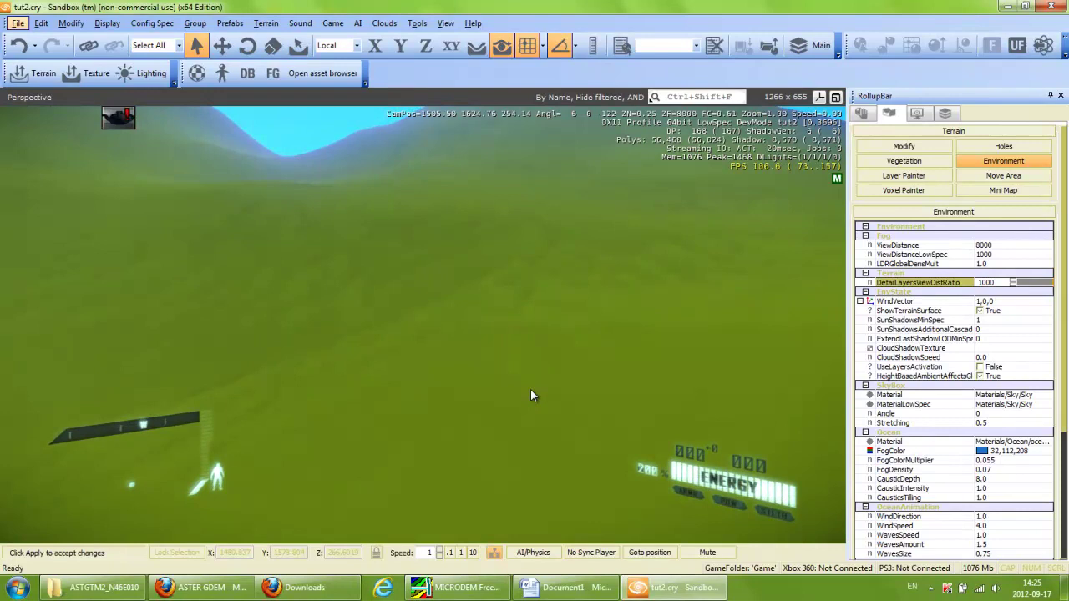
pyautogui.press('Escape')
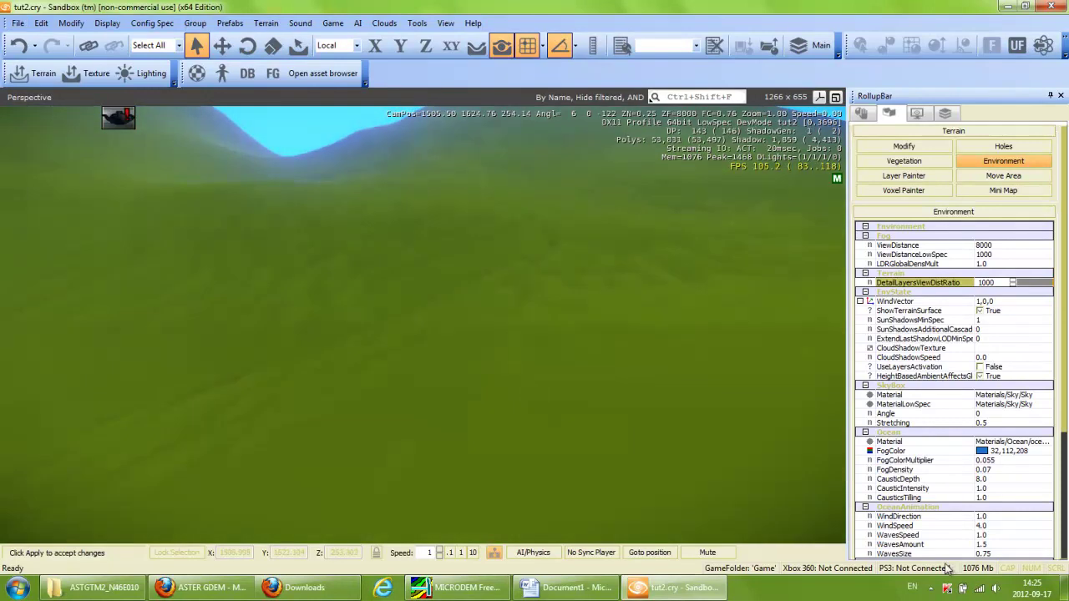
pyautogui.click(813, 595)
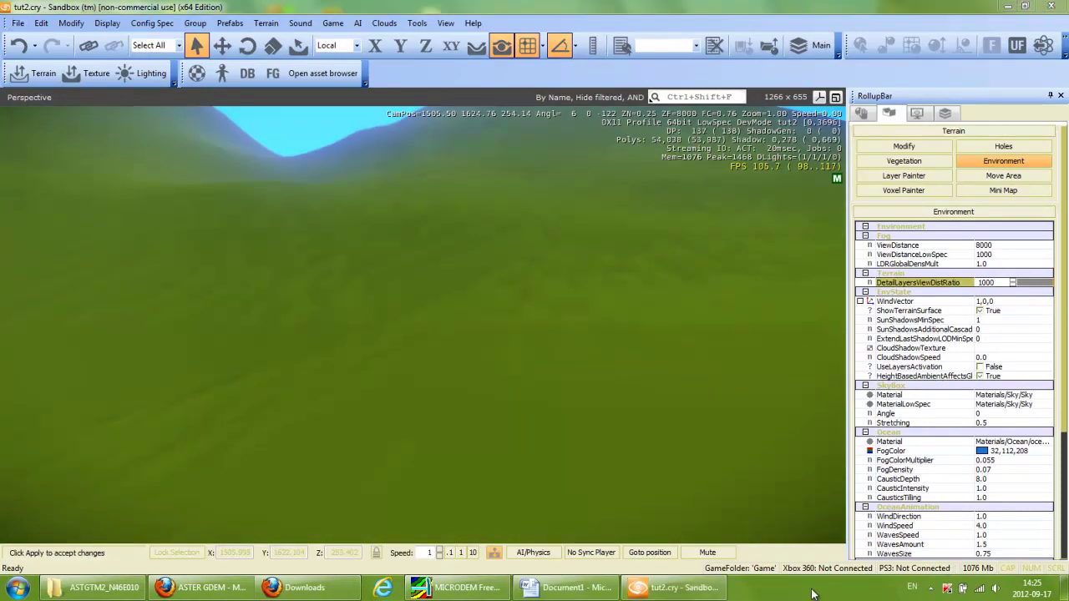
pyautogui.click(930, 590)
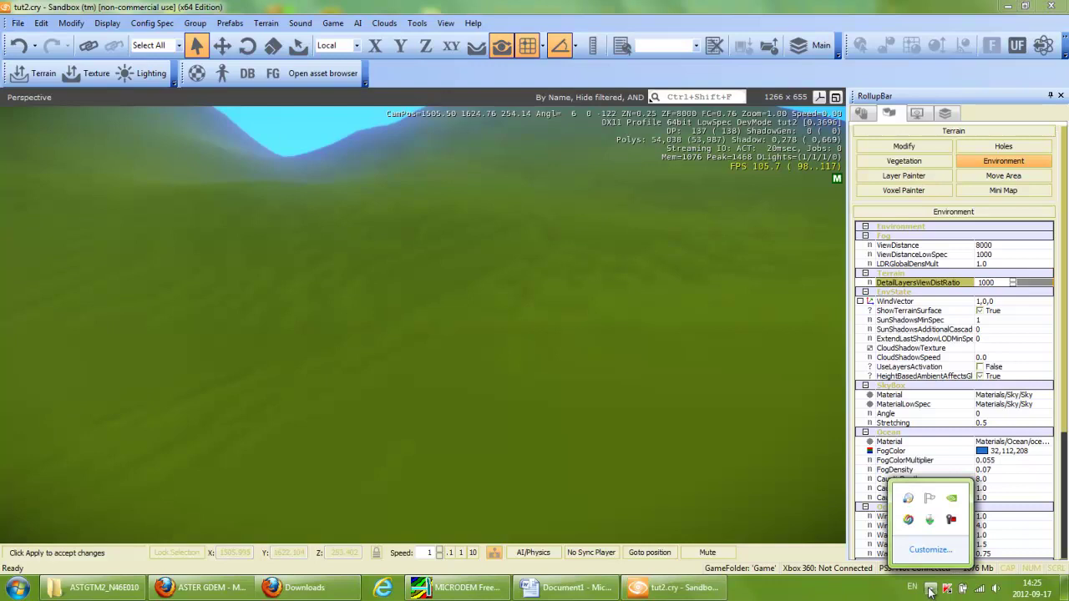